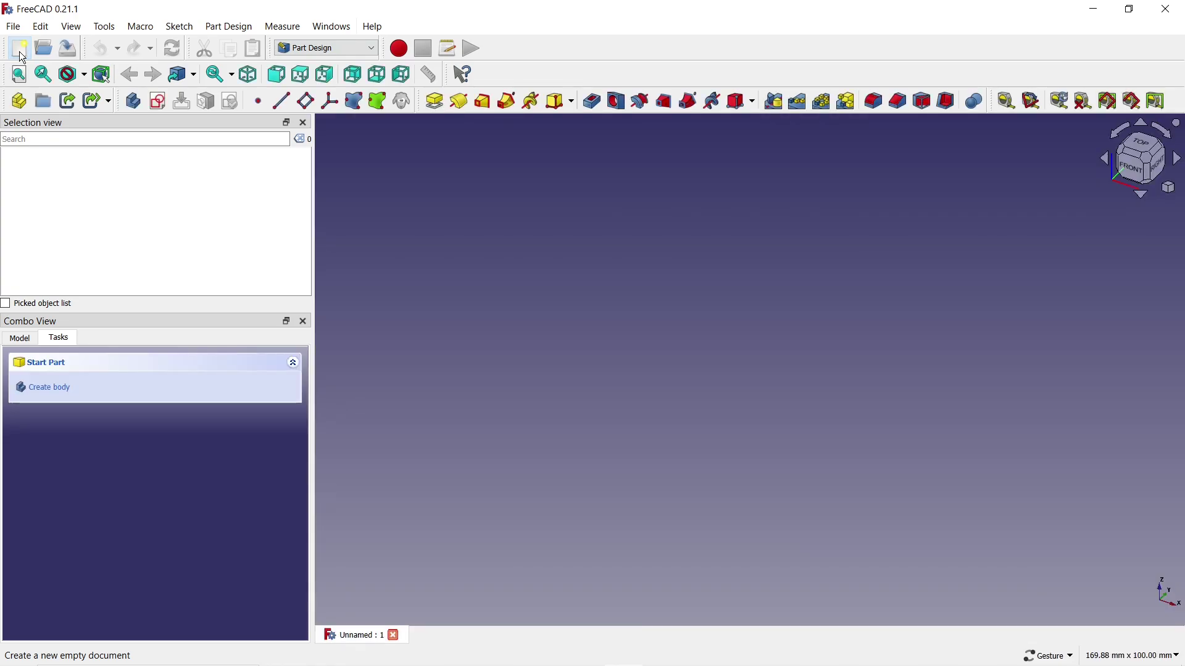
Start a sketch on the XY plane and draw a rectangle about 51 by 40 mm with one corner at the origin
click(158, 103)
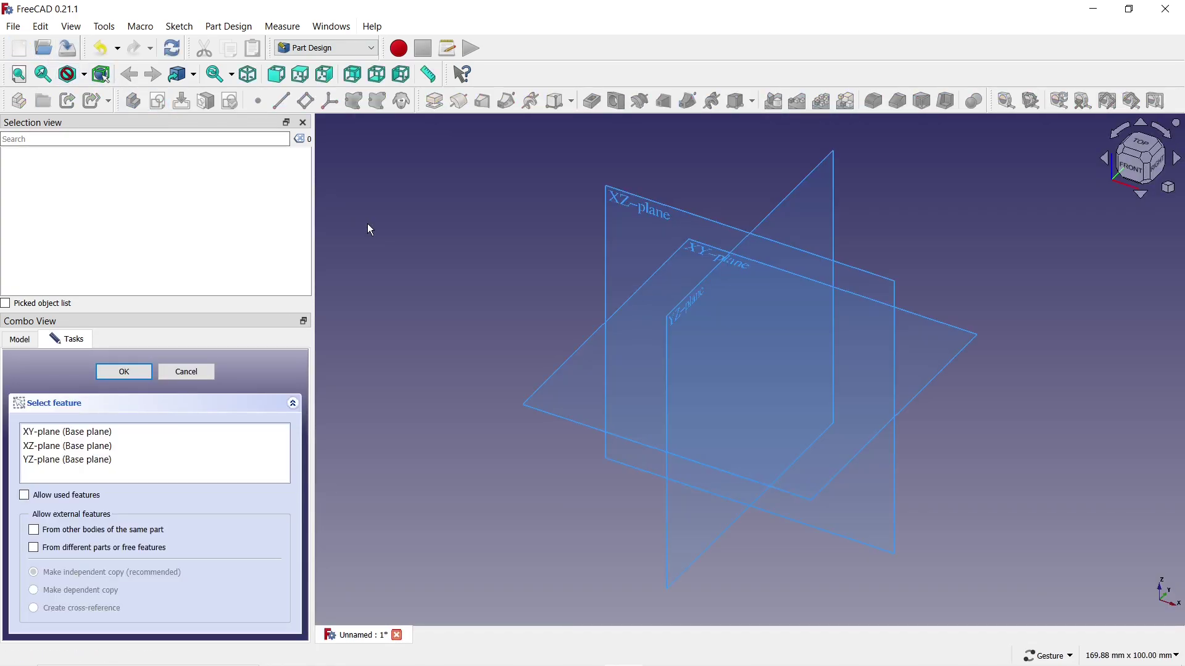
click(565, 362)
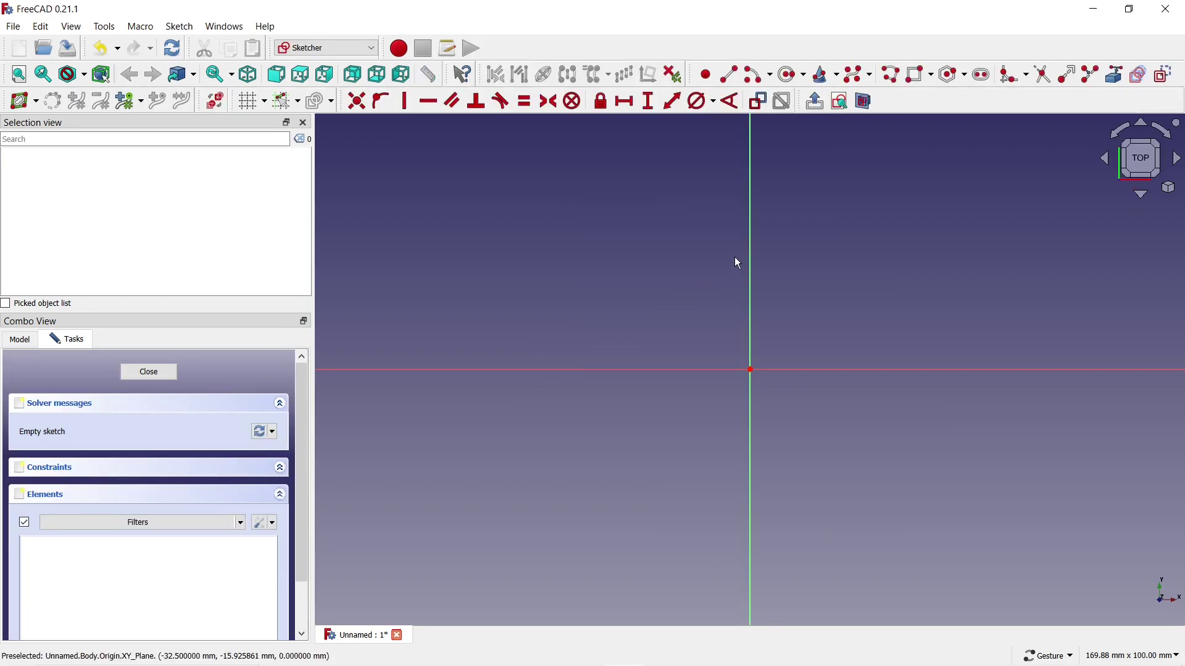
click(919, 76)
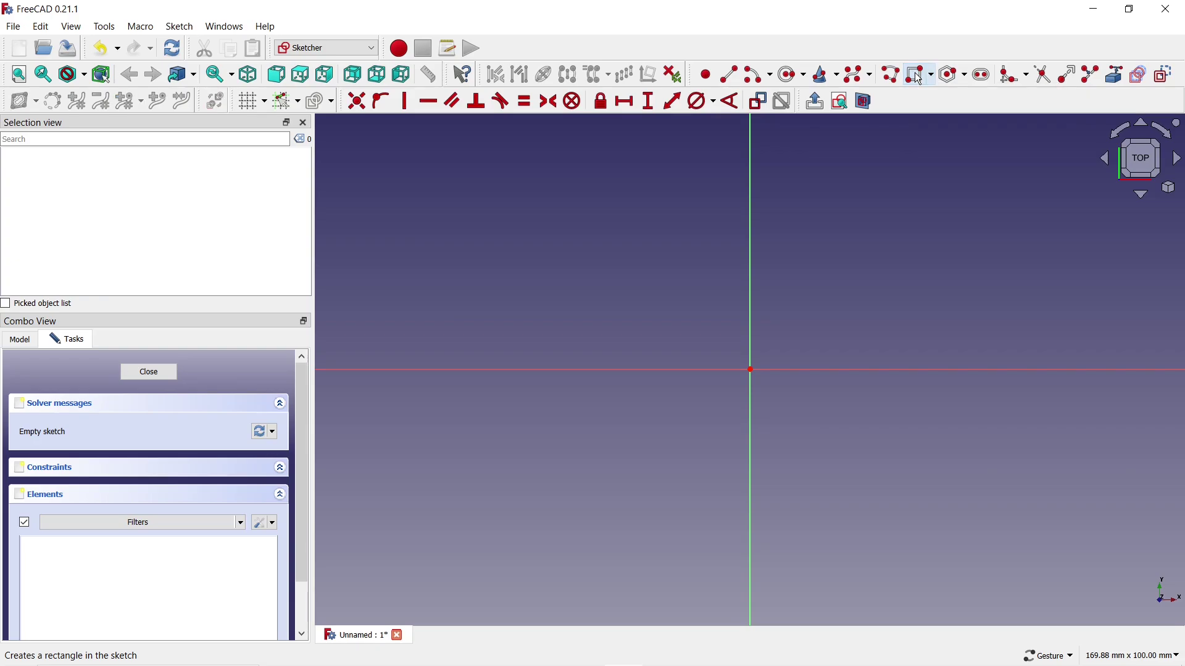
click(750, 369)
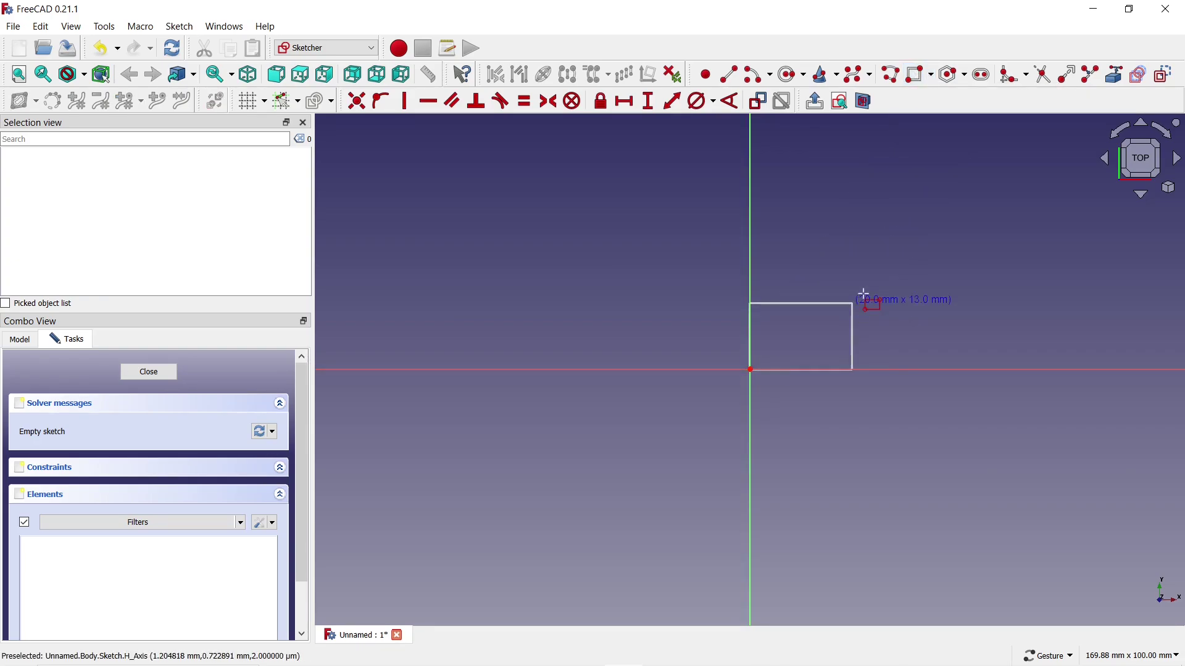
click(1010, 163)
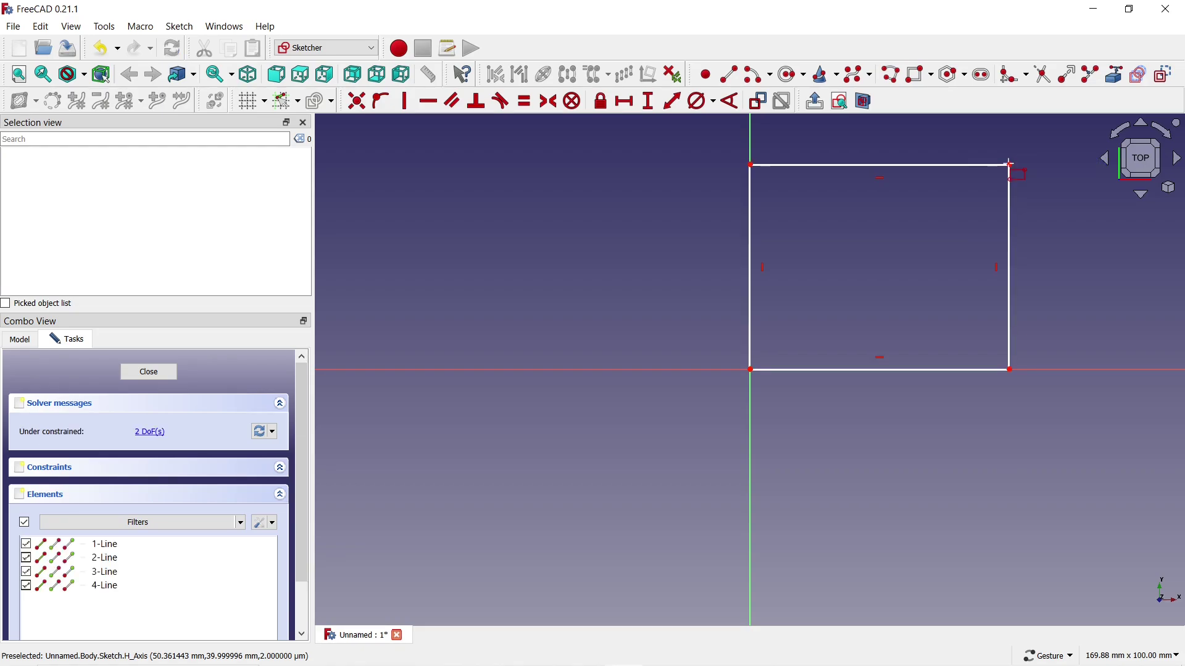
Constrain the horizontal length of the rectangle's upper edge to 100 mm
click(624, 103)
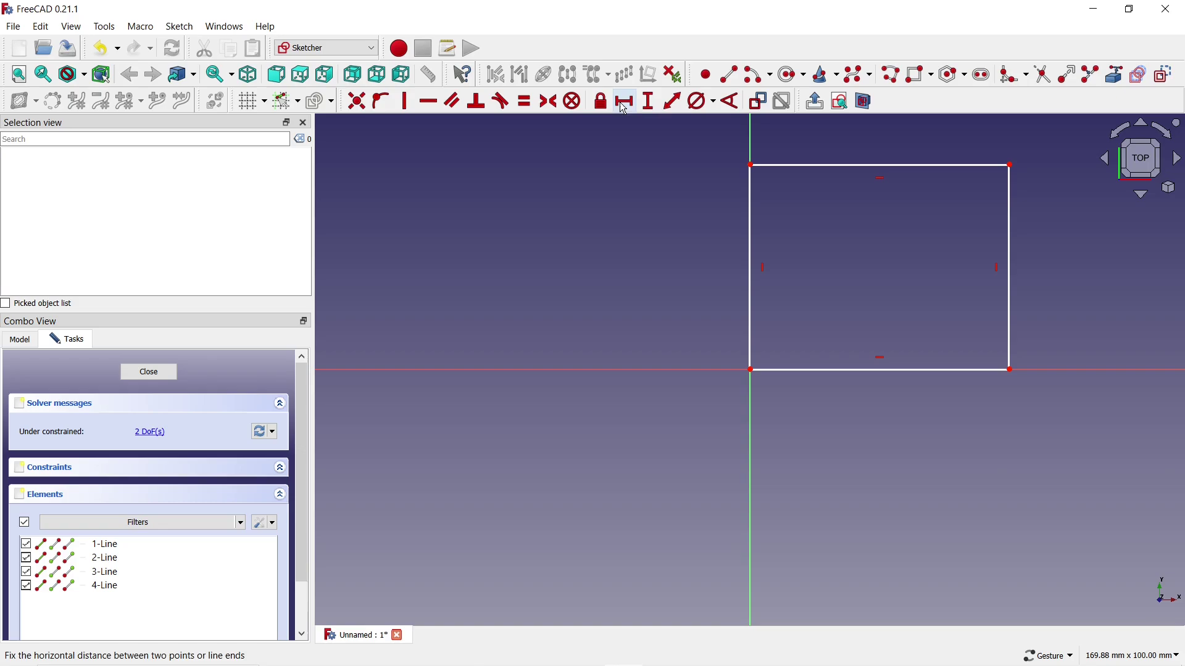
click(801, 165)
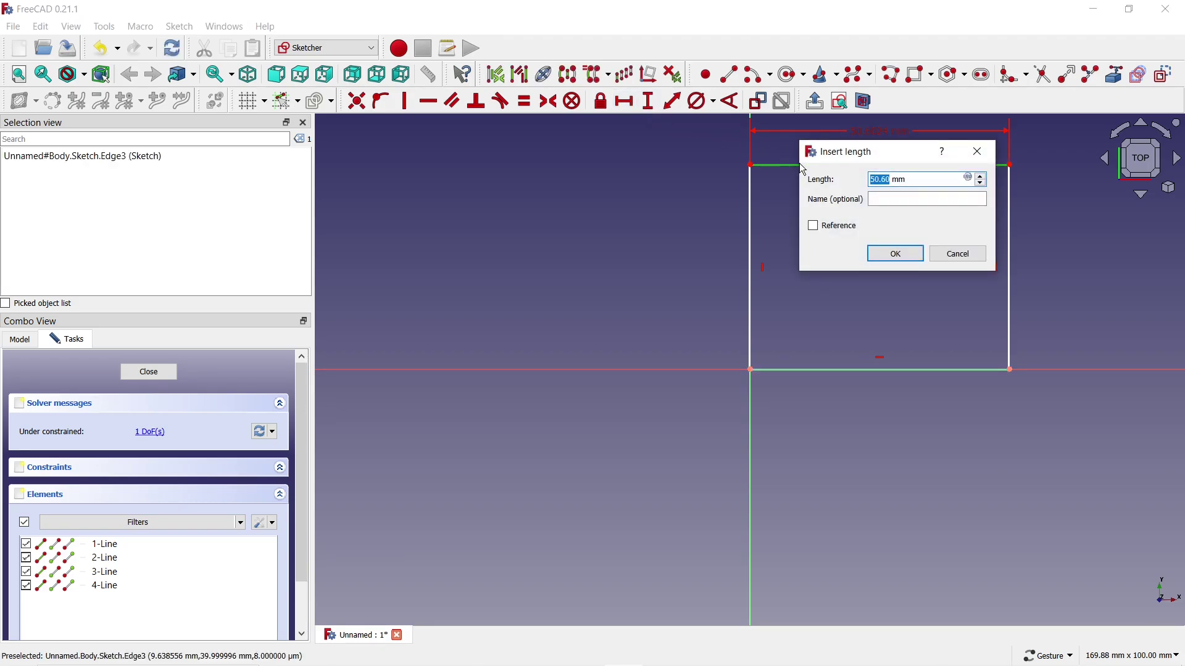
text(1)
click(896, 253)
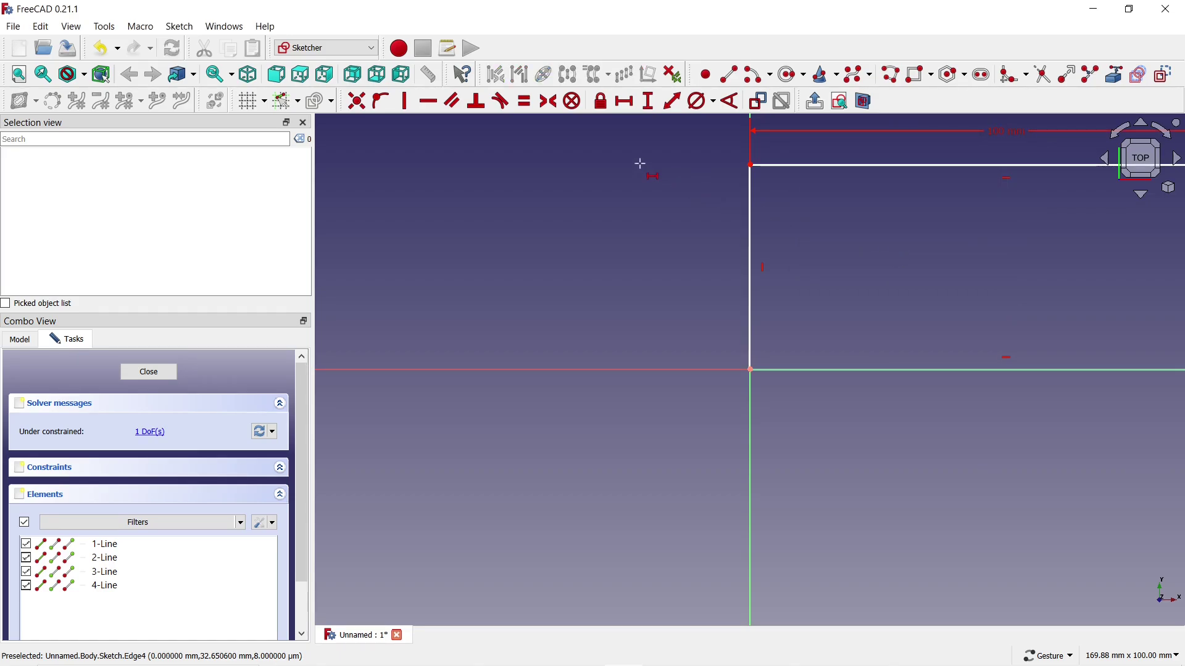
Make the rectangle's upper edge and the vertical edge at the origin equal in length and close the sketch
click(524, 105)
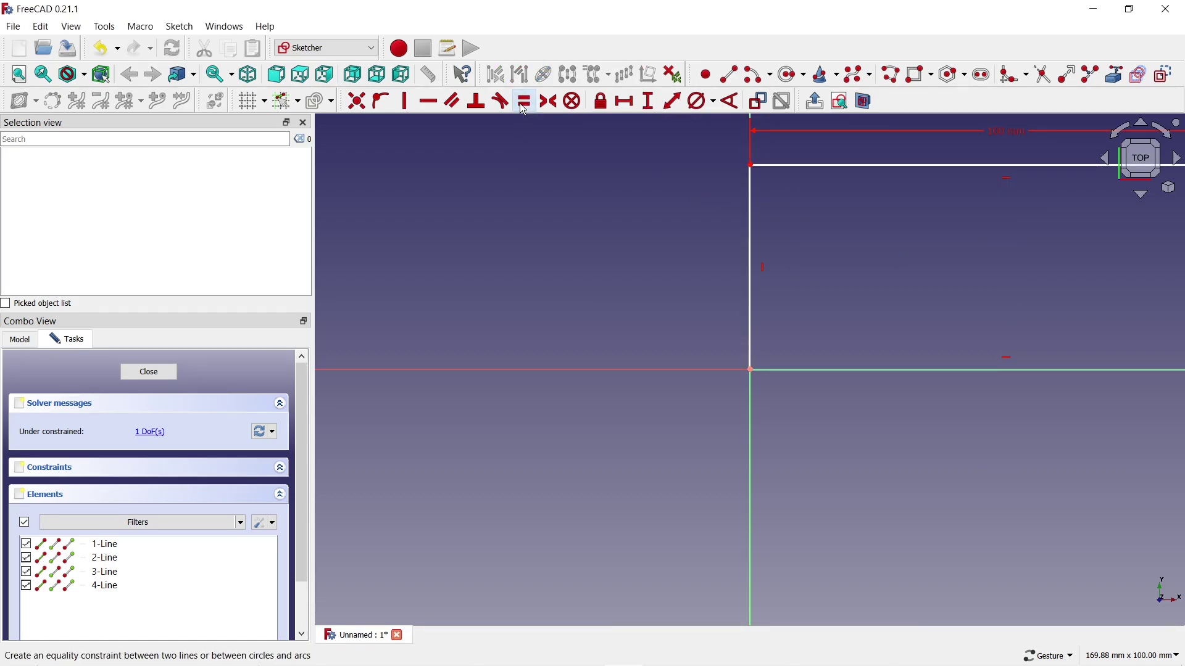
click(768, 165)
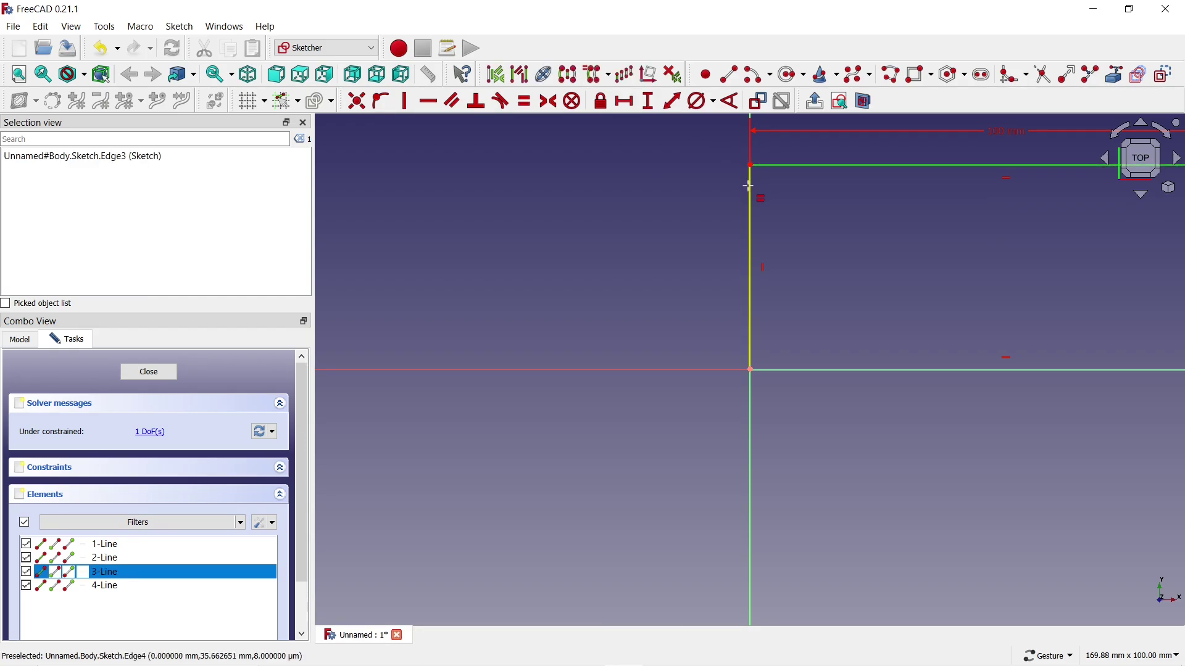
click(750, 192)
scroll(624, 307, down, 5)
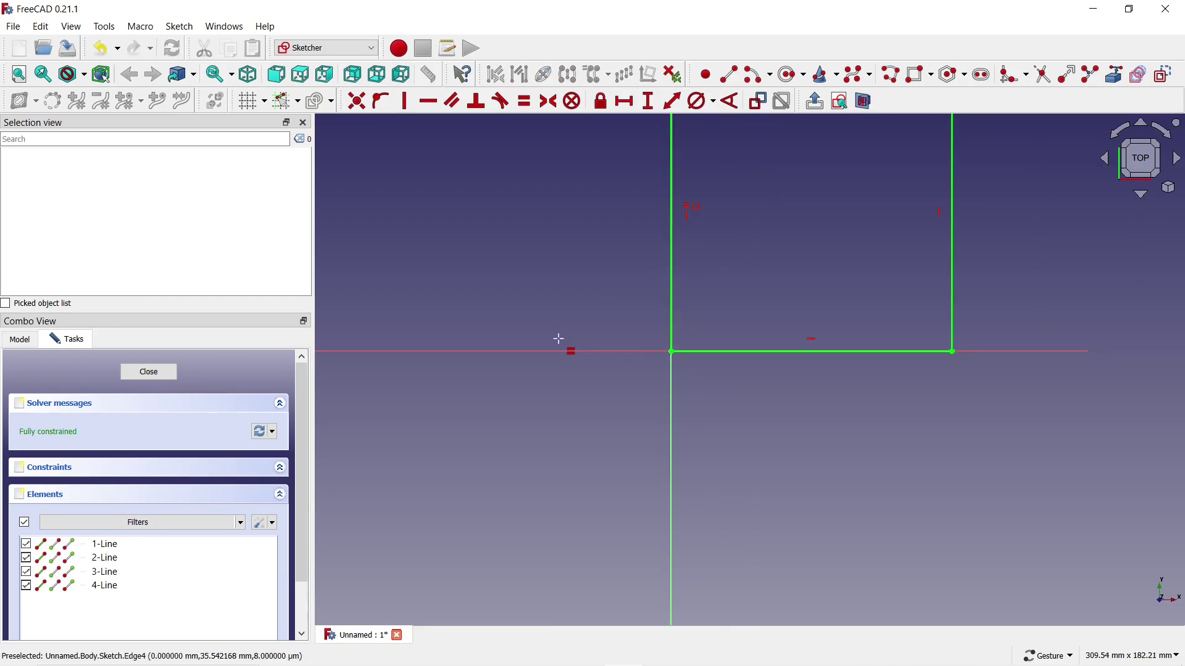
click(149, 374)
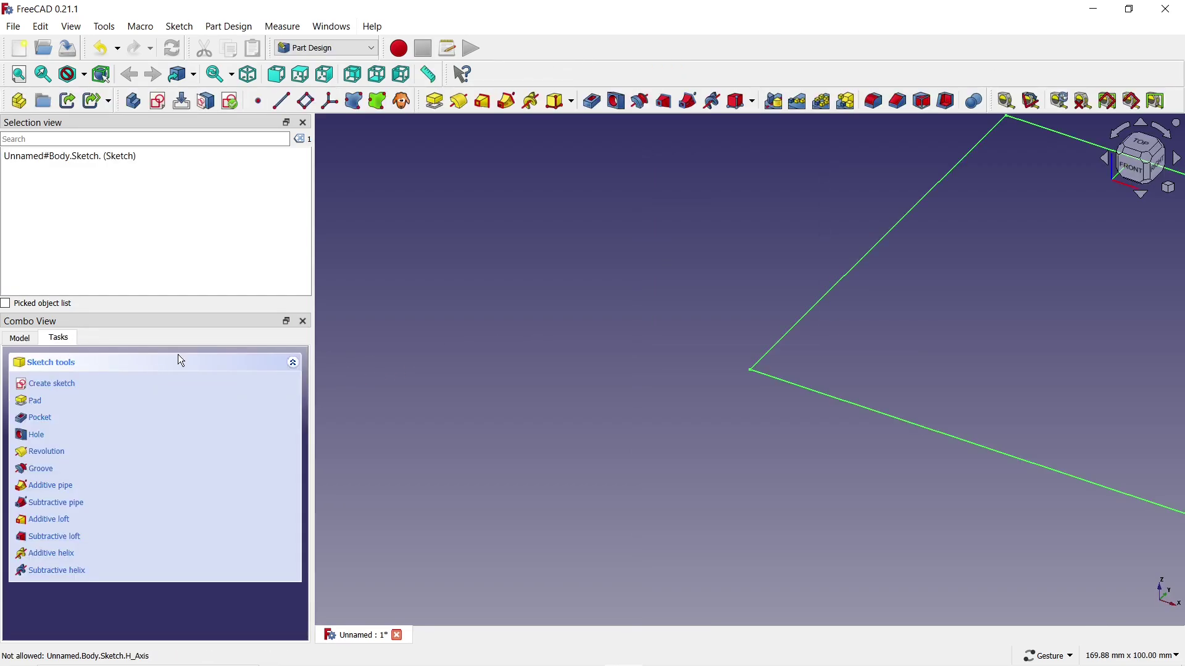
Pad the square sketch to a length of 3 mm
click(435, 101)
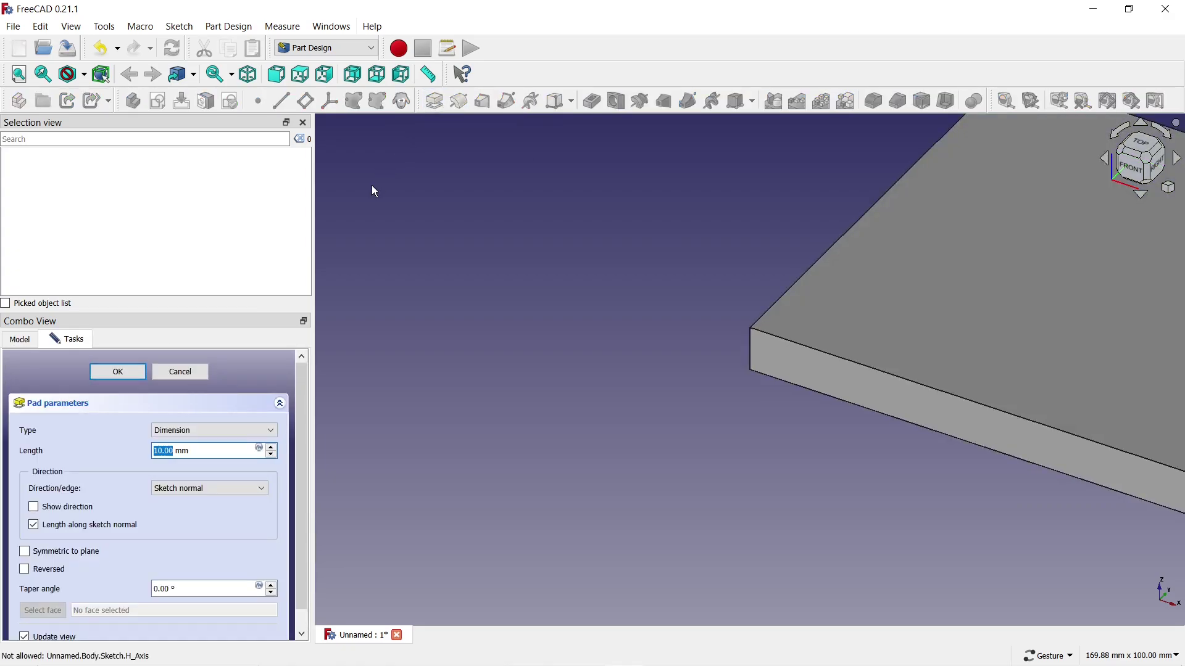
click(271, 456)
click(271, 456)
click(272, 456)
click(272, 456)
click(271, 456)
click(272, 455)
click(272, 455)
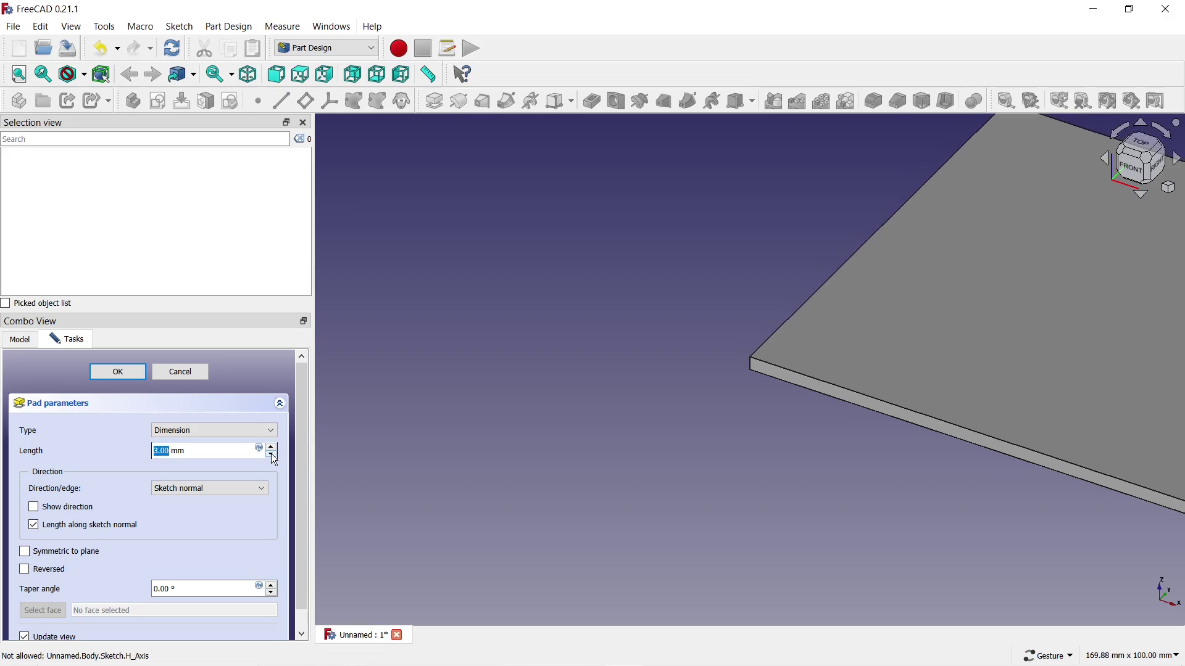
click(130, 370)
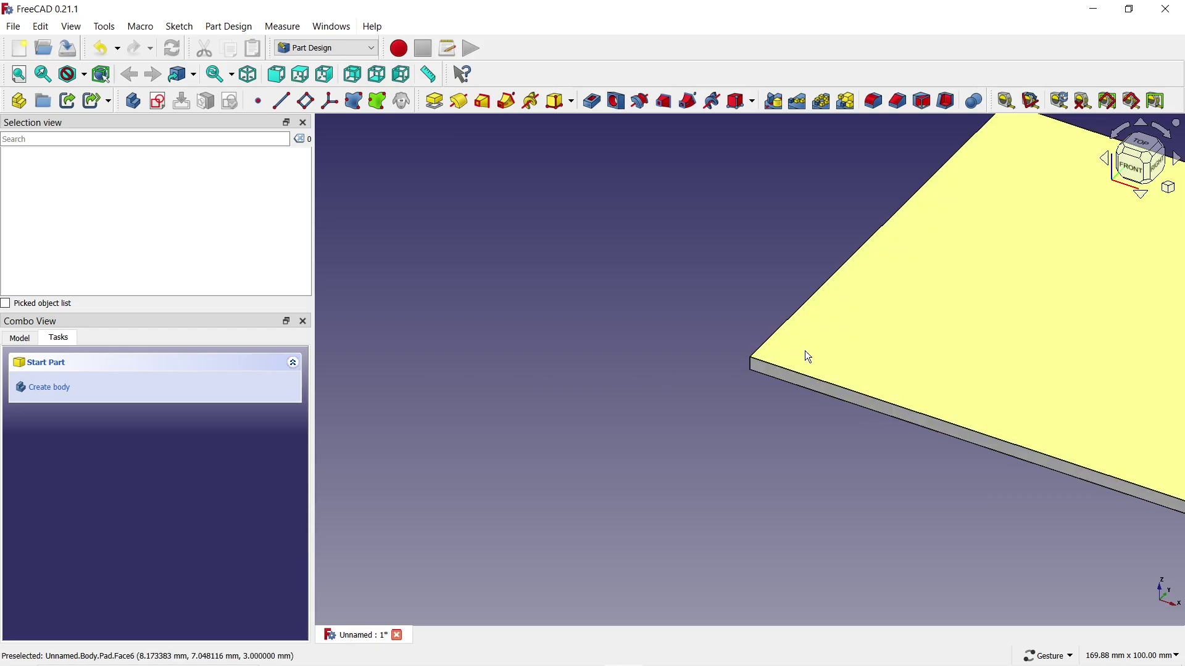
Start a sketch on the plate's top face and draw a circle about 17 mm in diameter near the origin corner
click(806, 354)
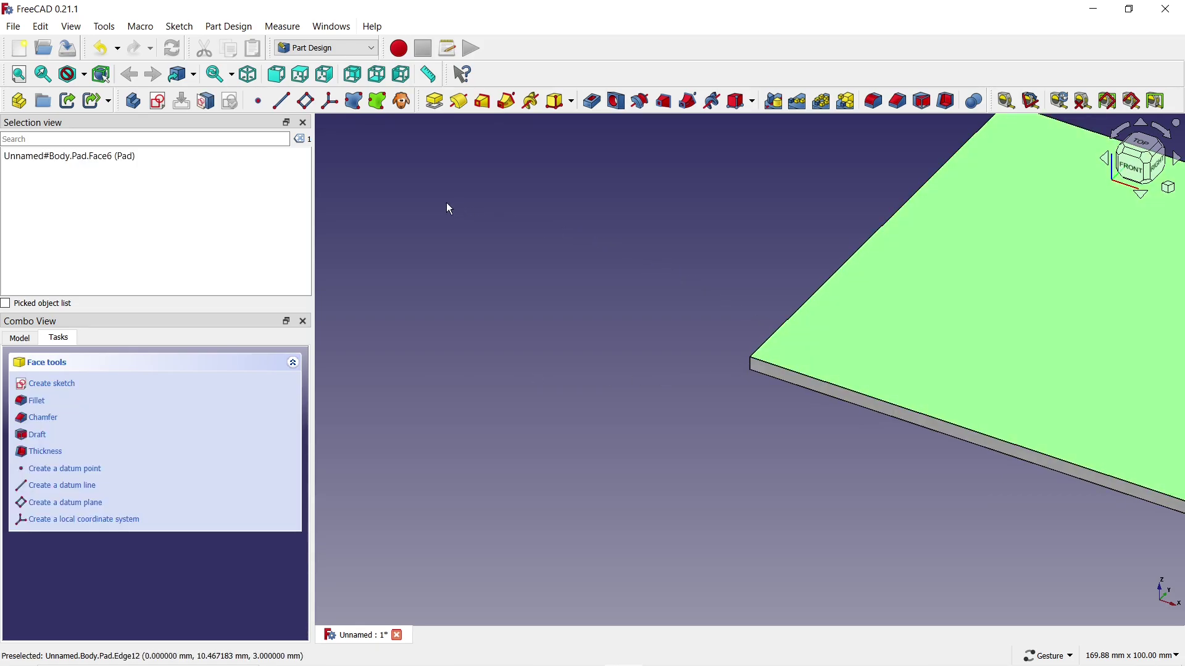
click(159, 102)
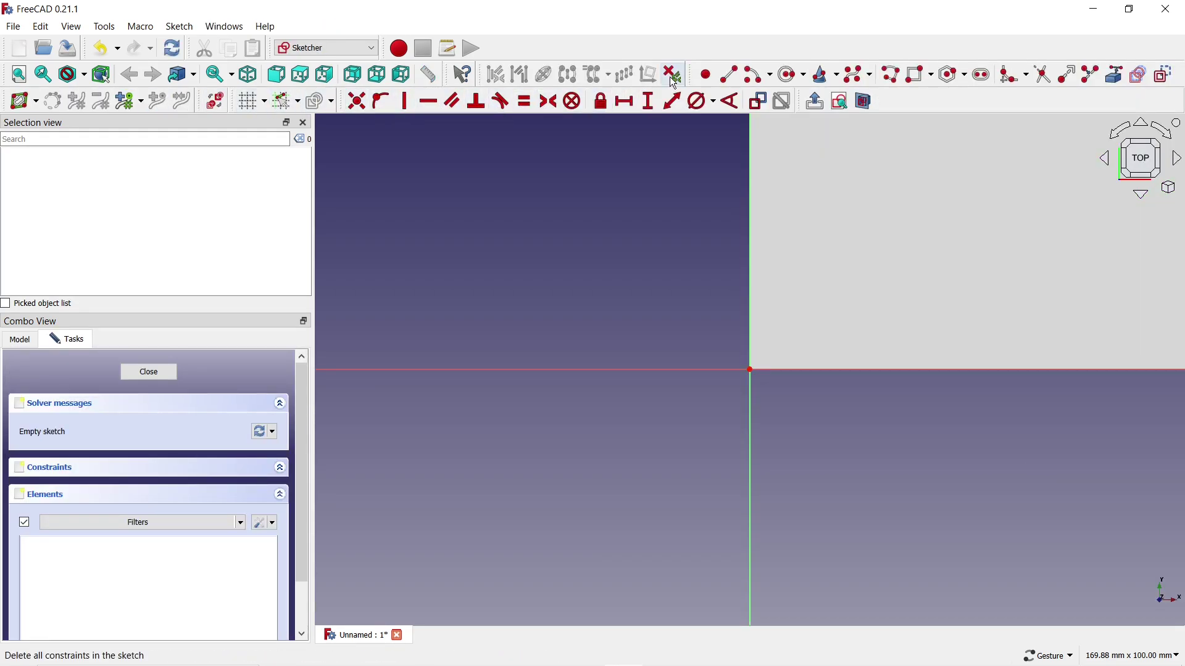
click(787, 75)
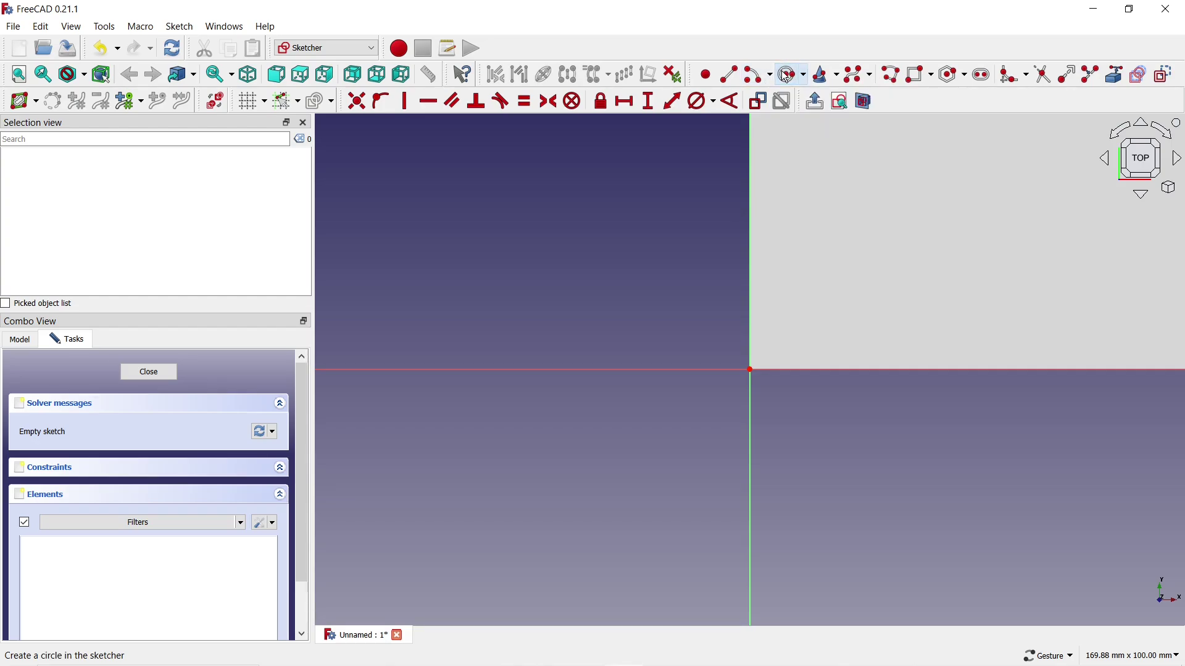
click(813, 304)
click(830, 342)
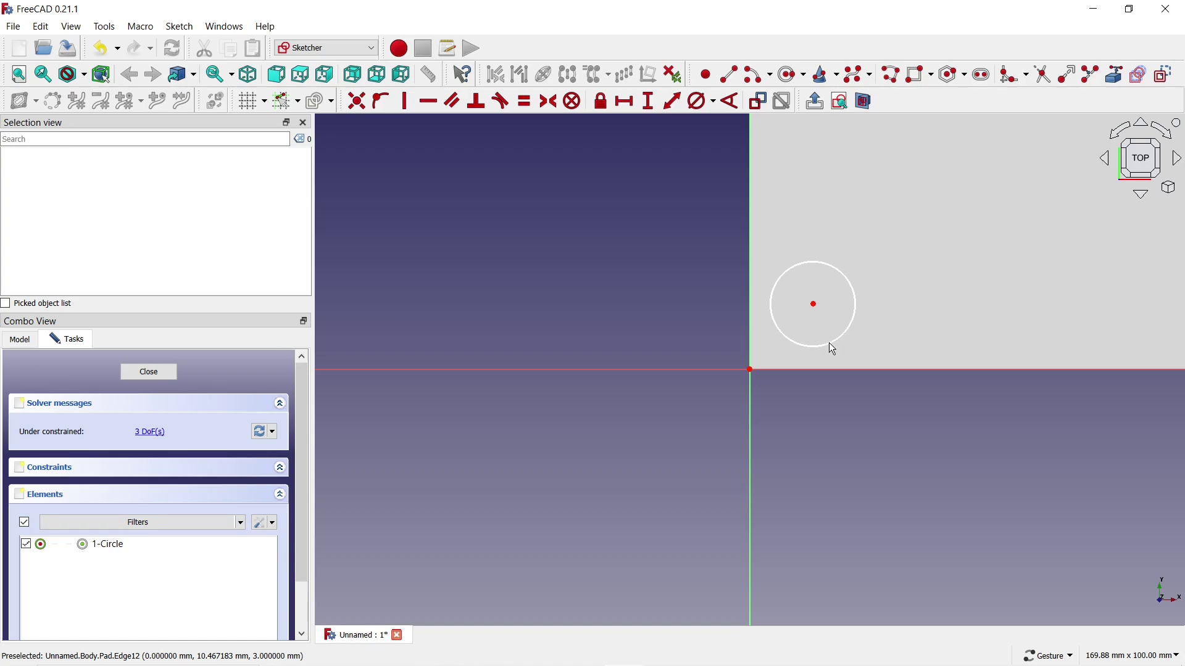
Constrain the circle's diameter to 5 mm
click(700, 101)
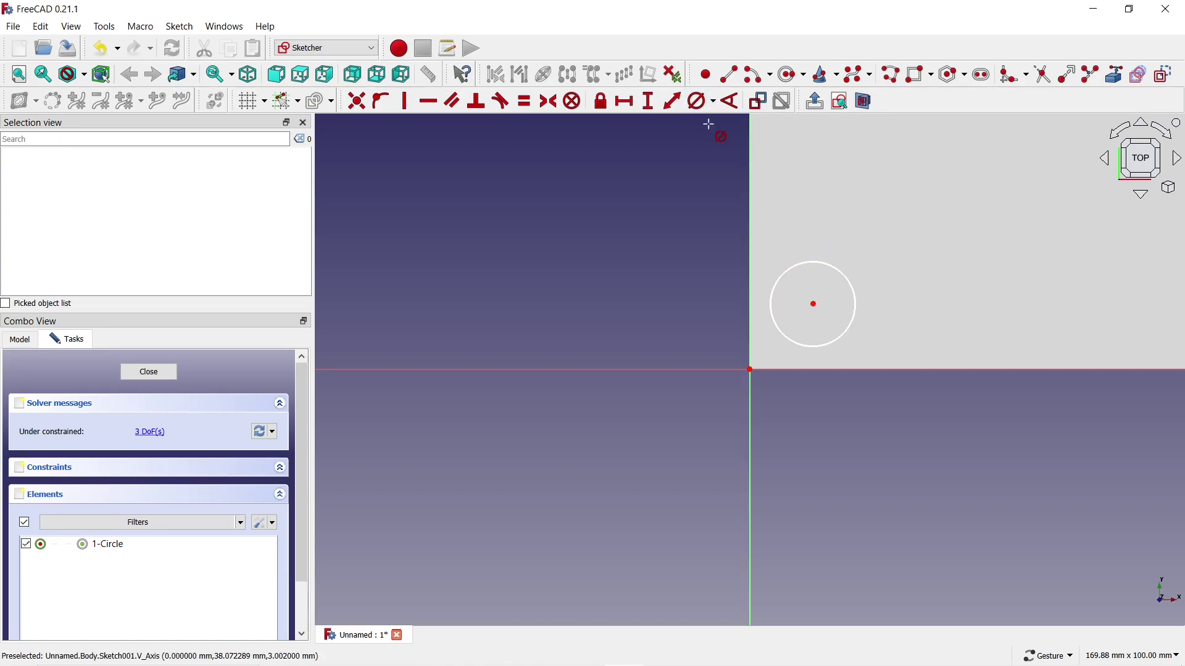
click(798, 262)
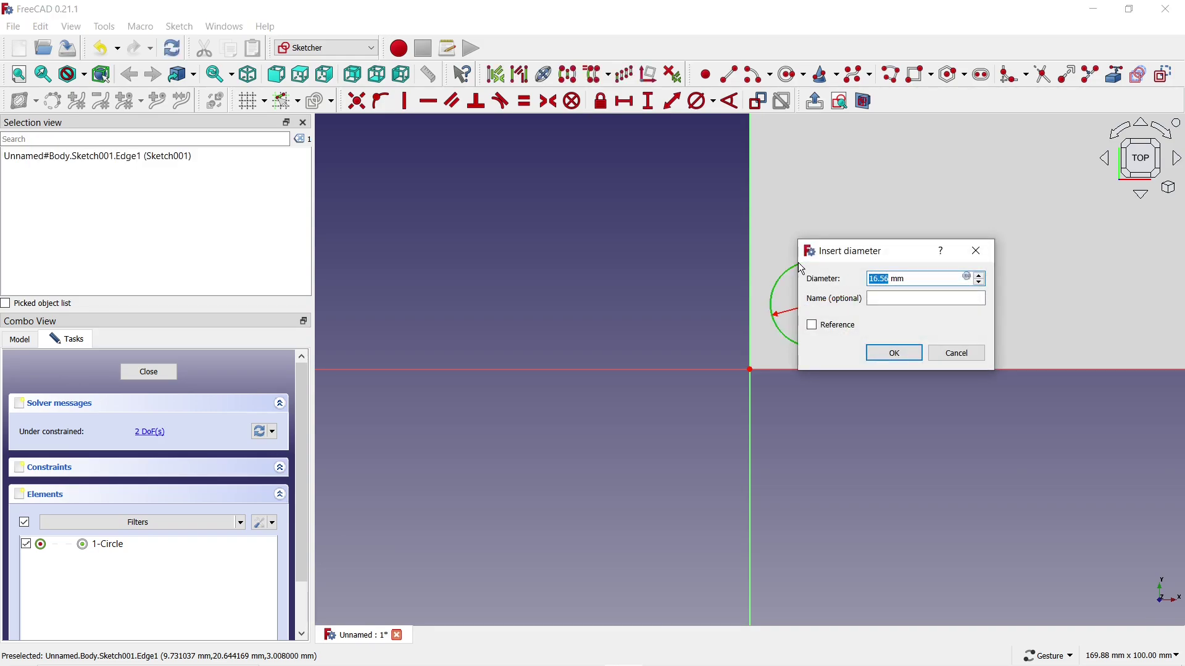
text(5)
click(877, 355)
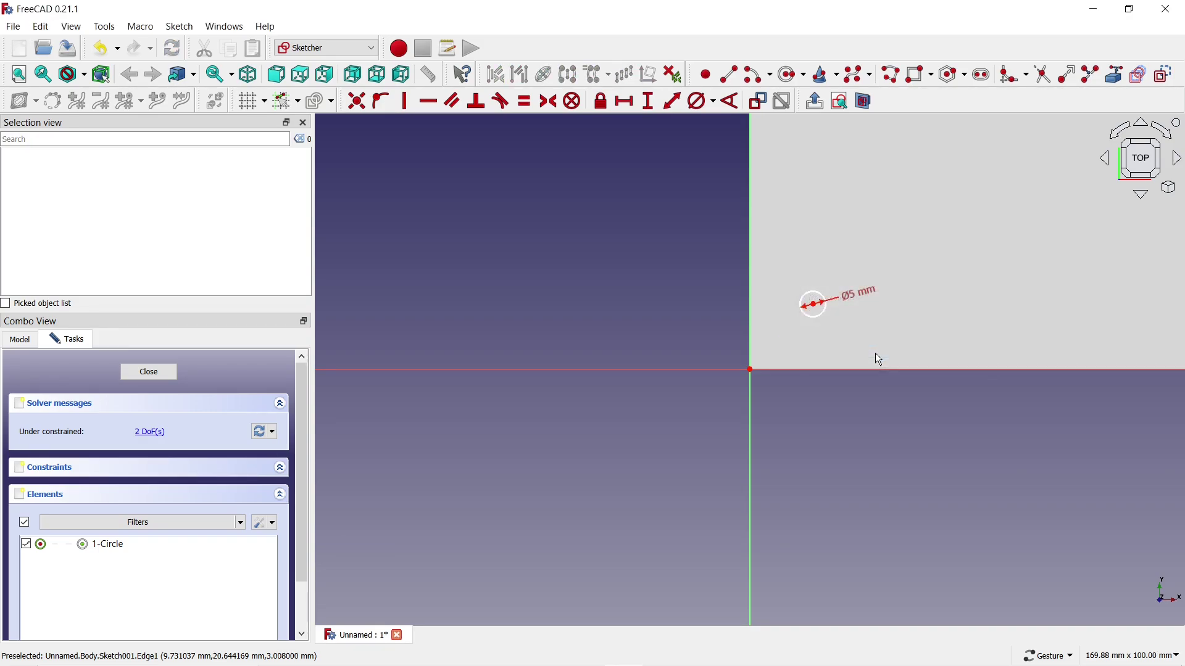
Lock the circle's centre relative to the origin and set its horizontal distance to 5 mm
scroll(877, 353, up, 4)
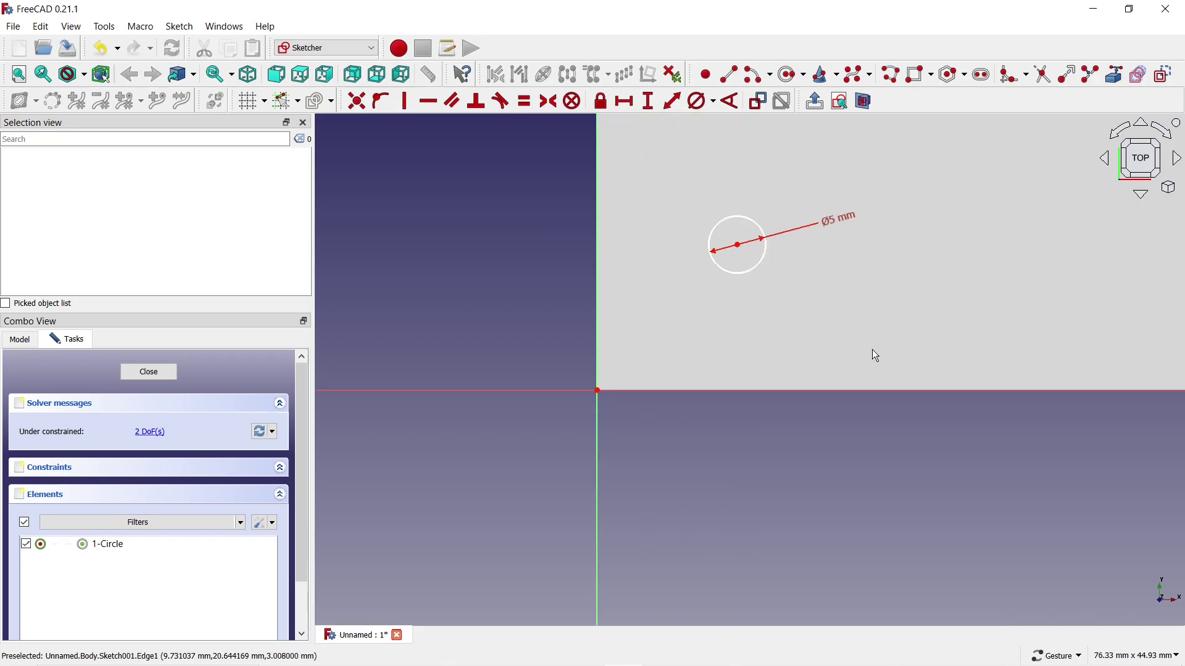
click(739, 247)
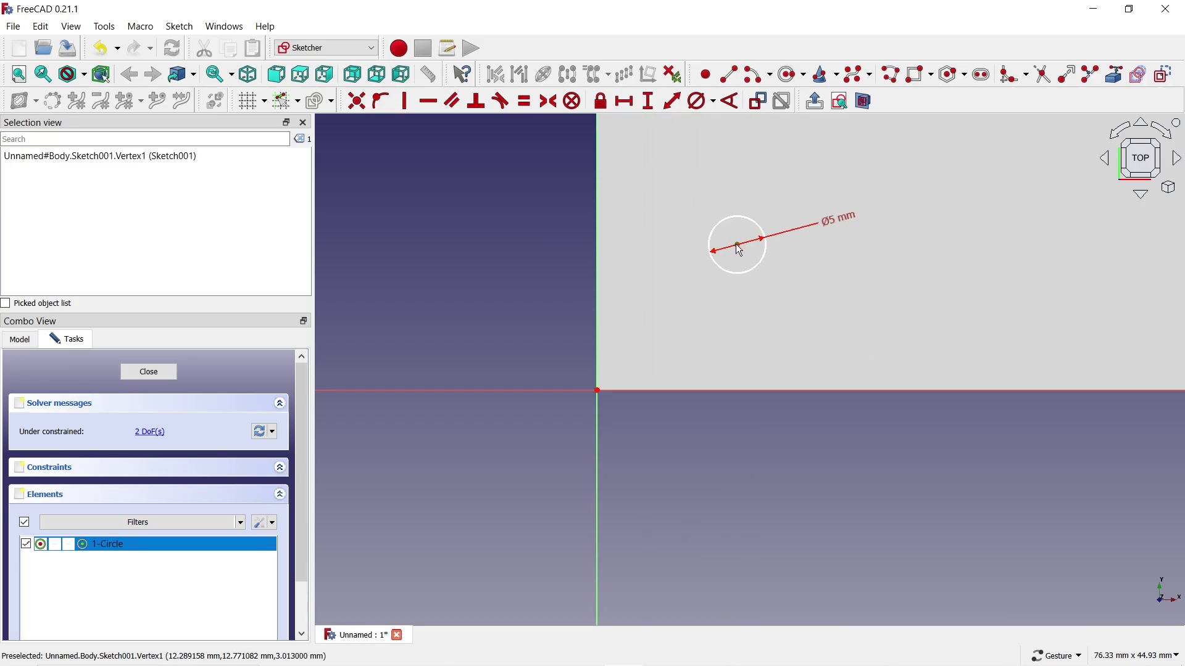
click(600, 102)
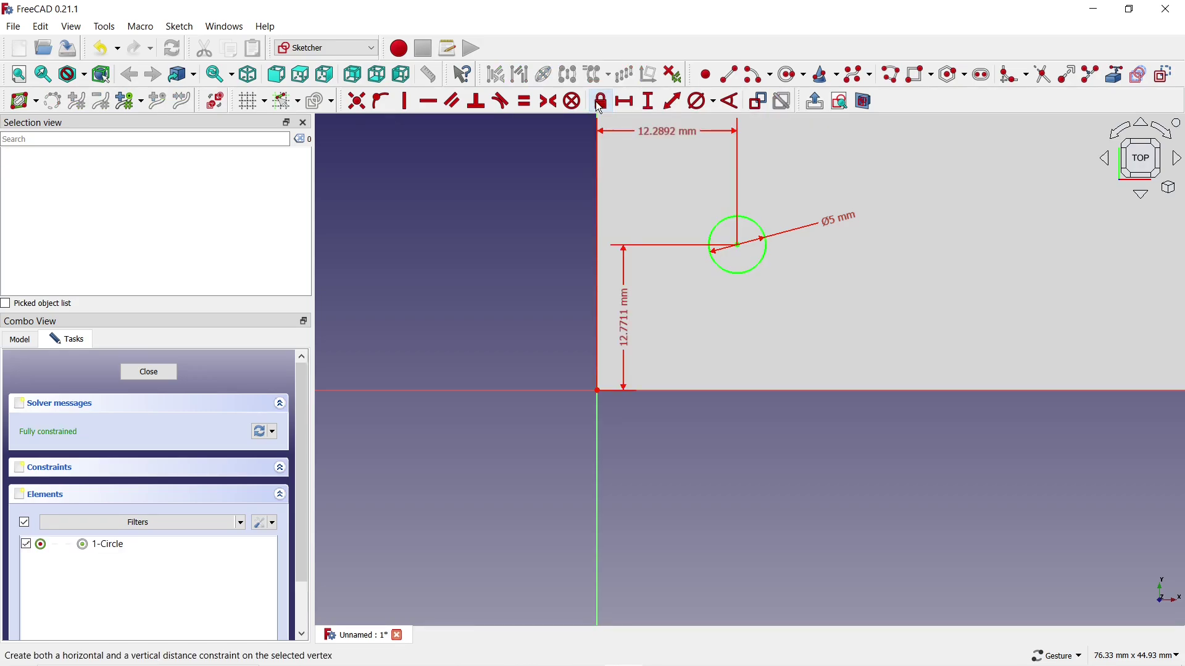
double_click(655, 128)
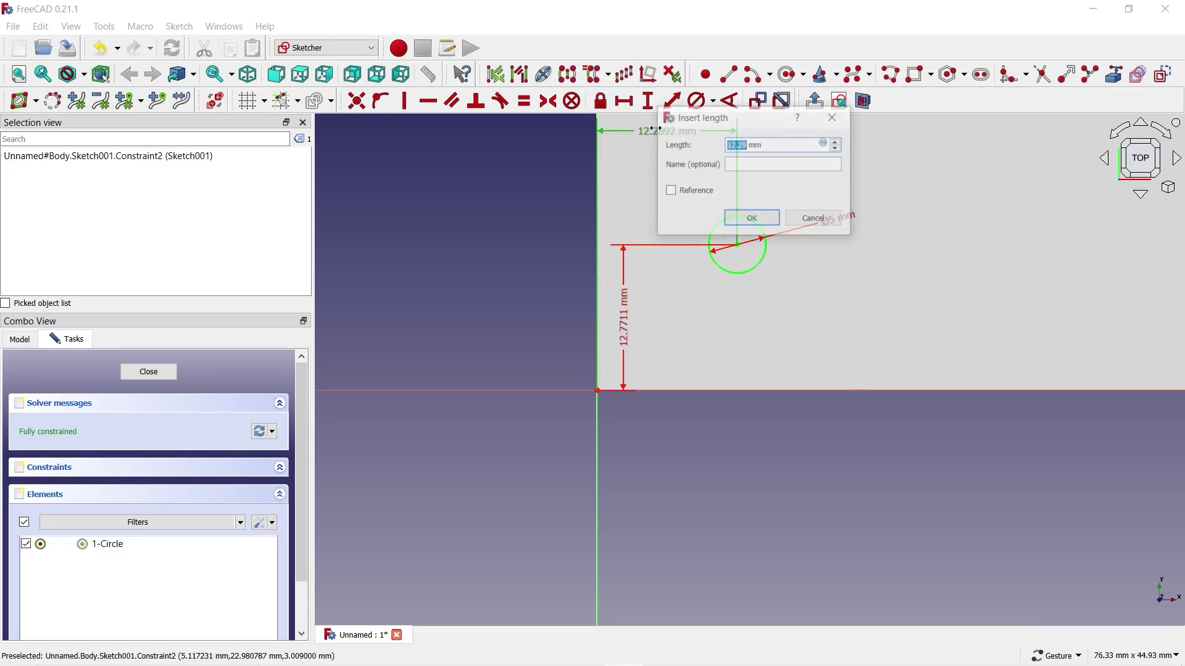
text(5)
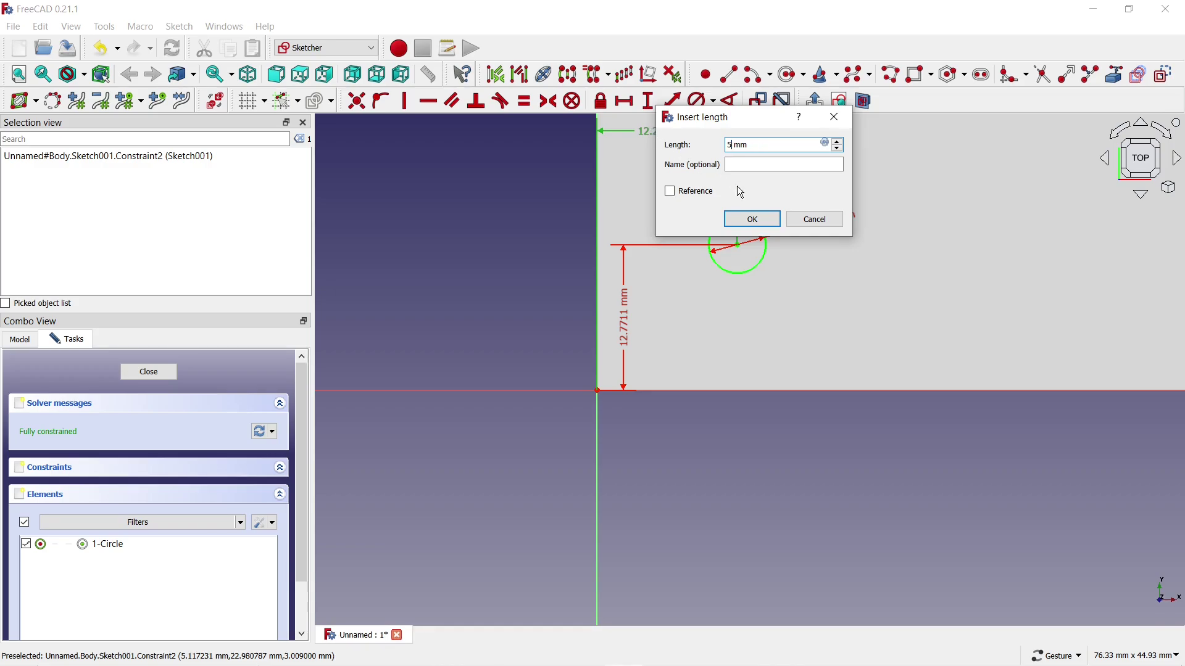
click(755, 221)
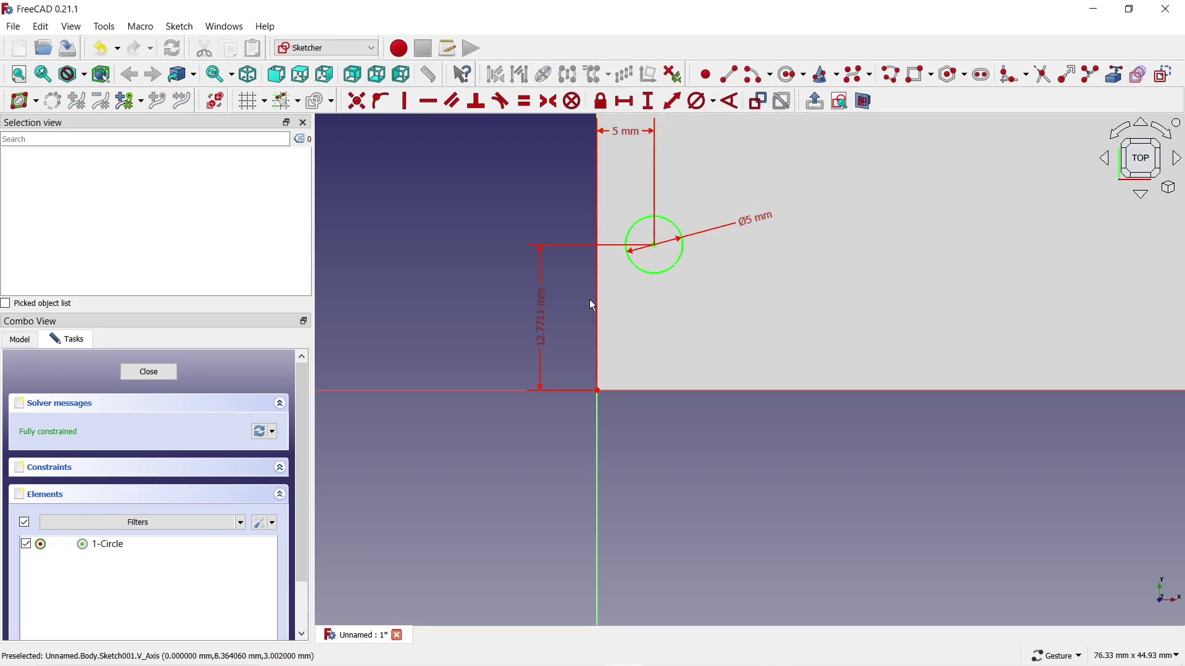
Set the circle centre's vertical distance from the origin to 5 mm and close the sketch
click(542, 327)
double_click(540, 325)
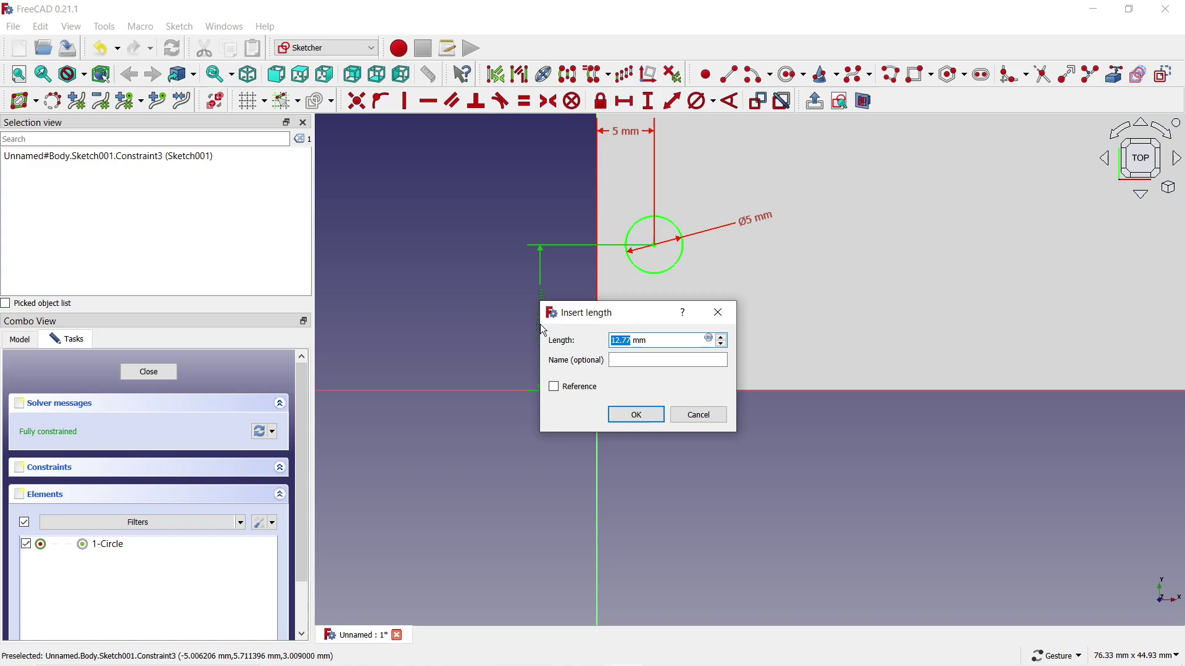
text(5)
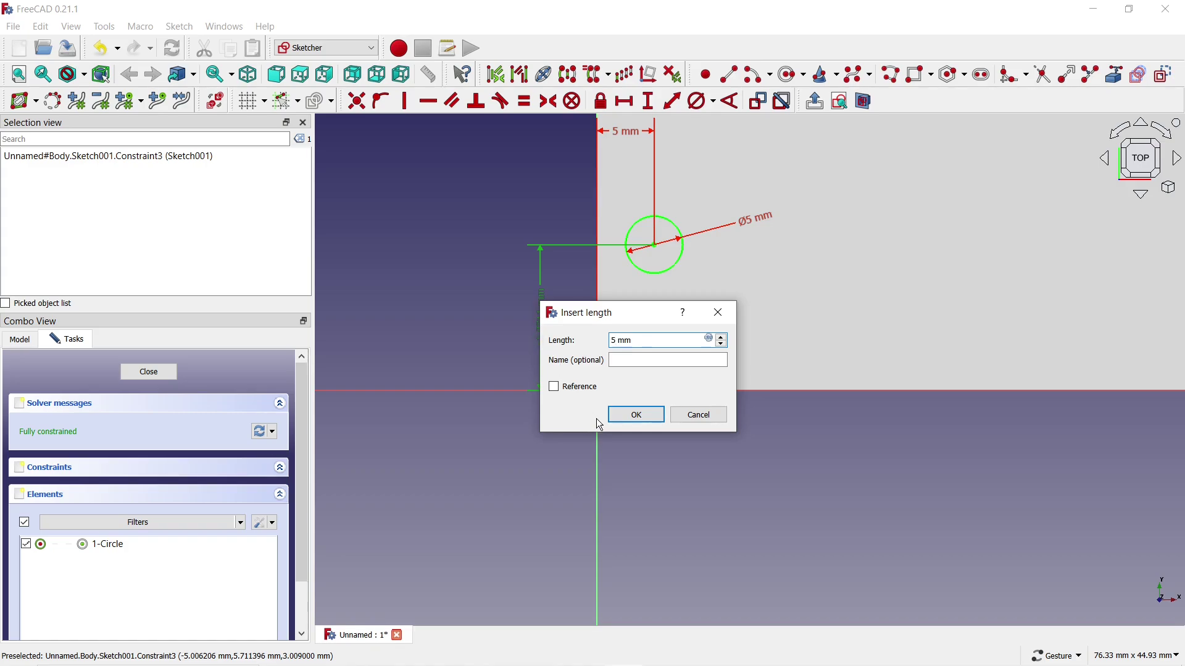
click(630, 416)
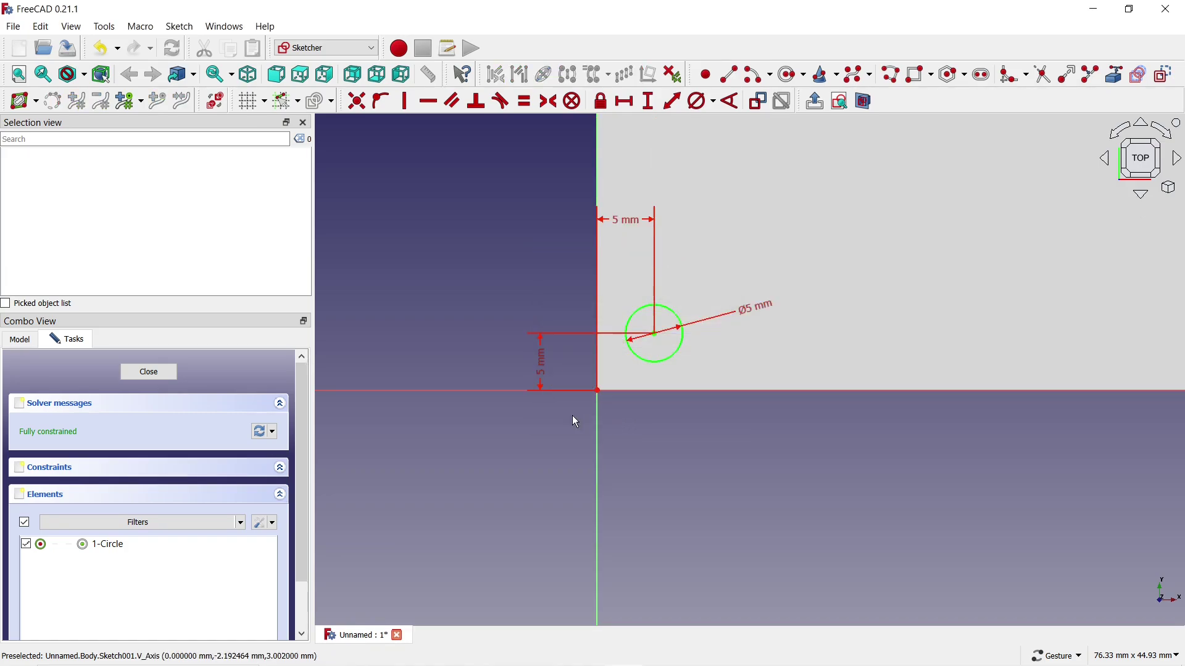
click(161, 374)
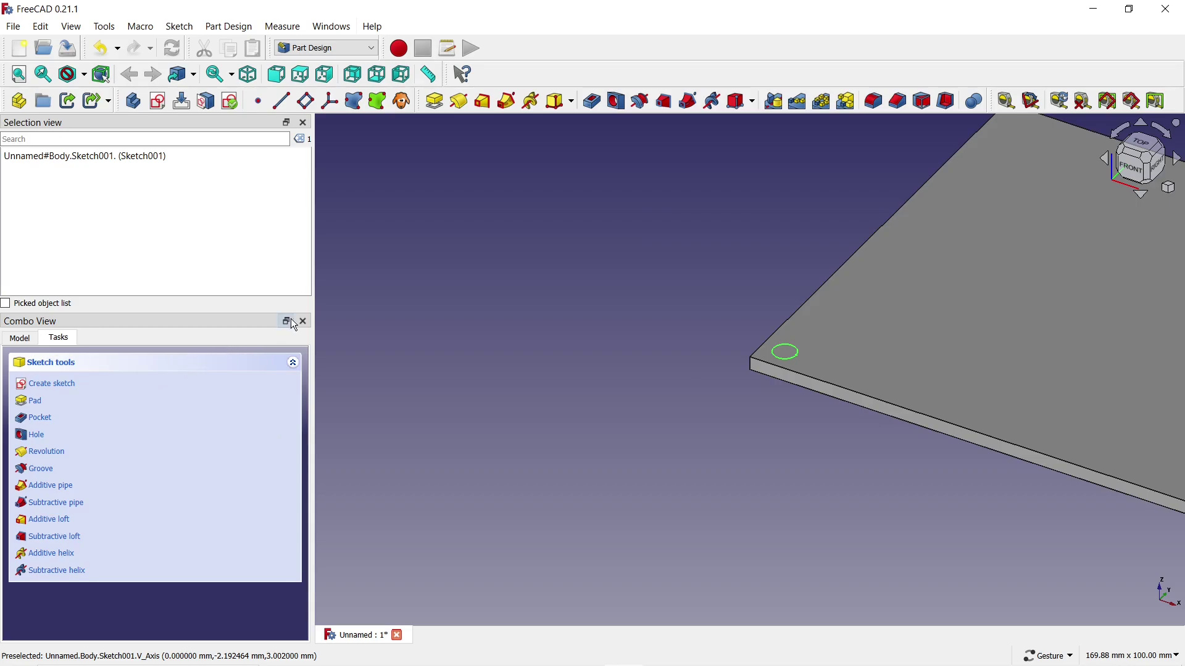
Cut the circle sketch as a Pocket of type Through all in the plate
click(591, 102)
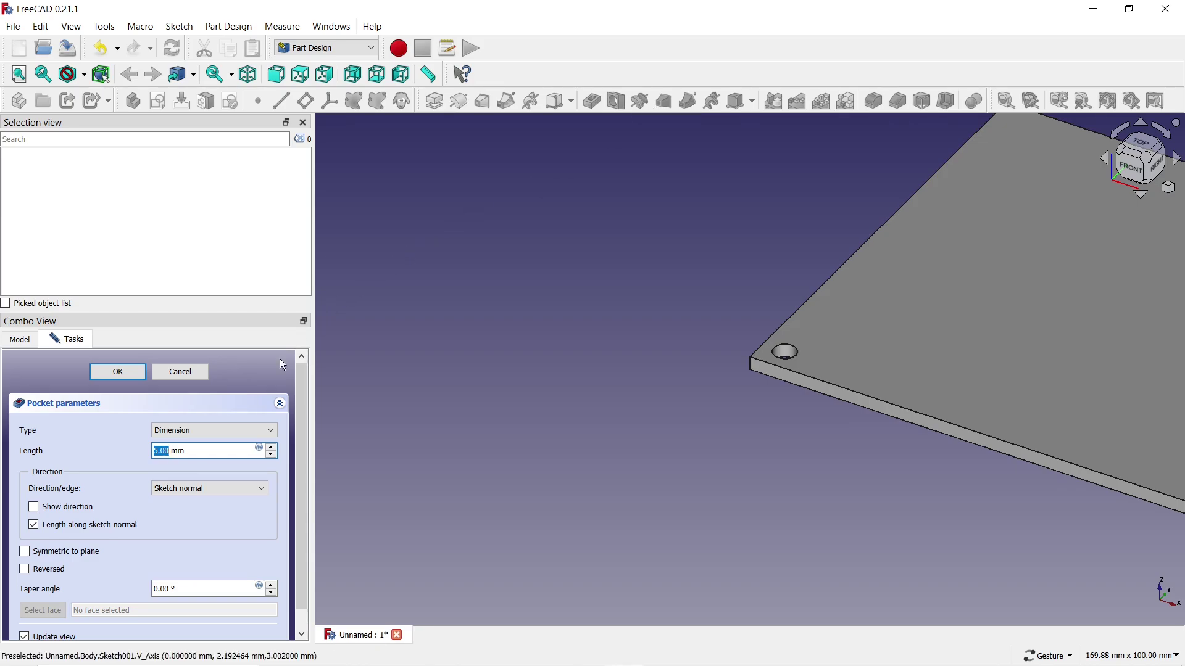
click(219, 431)
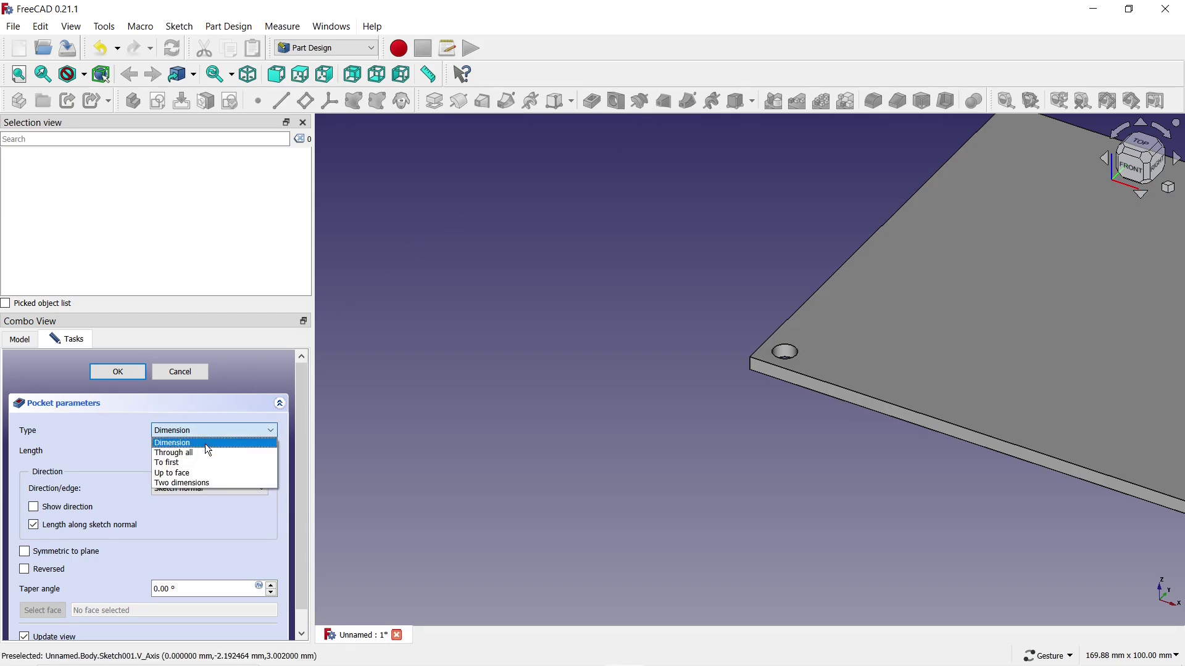
click(199, 453)
click(131, 373)
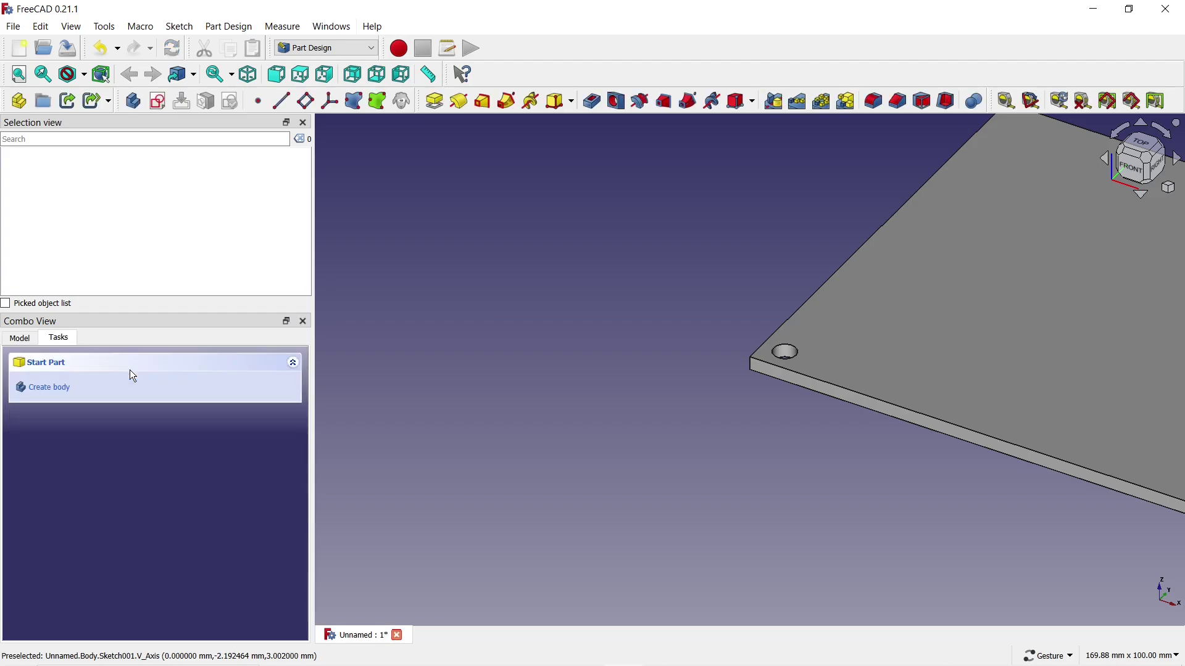
Start a MultiTransform of the Pocket feature and add a linear pattern to its transformations
click(23, 341)
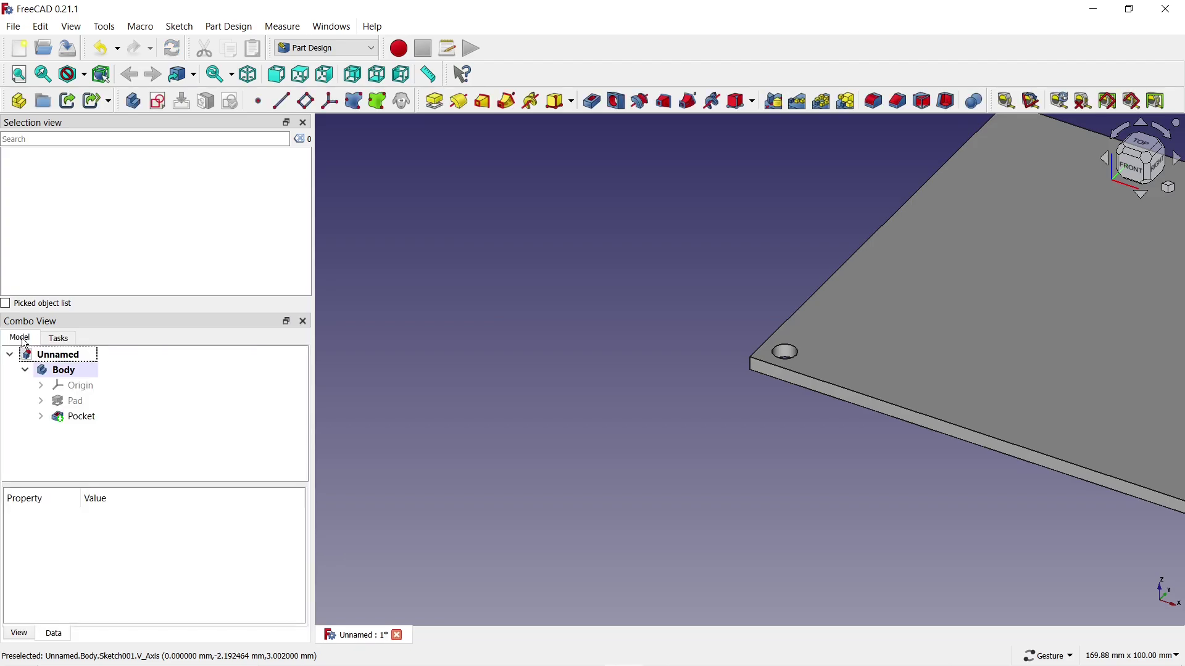
click(85, 423)
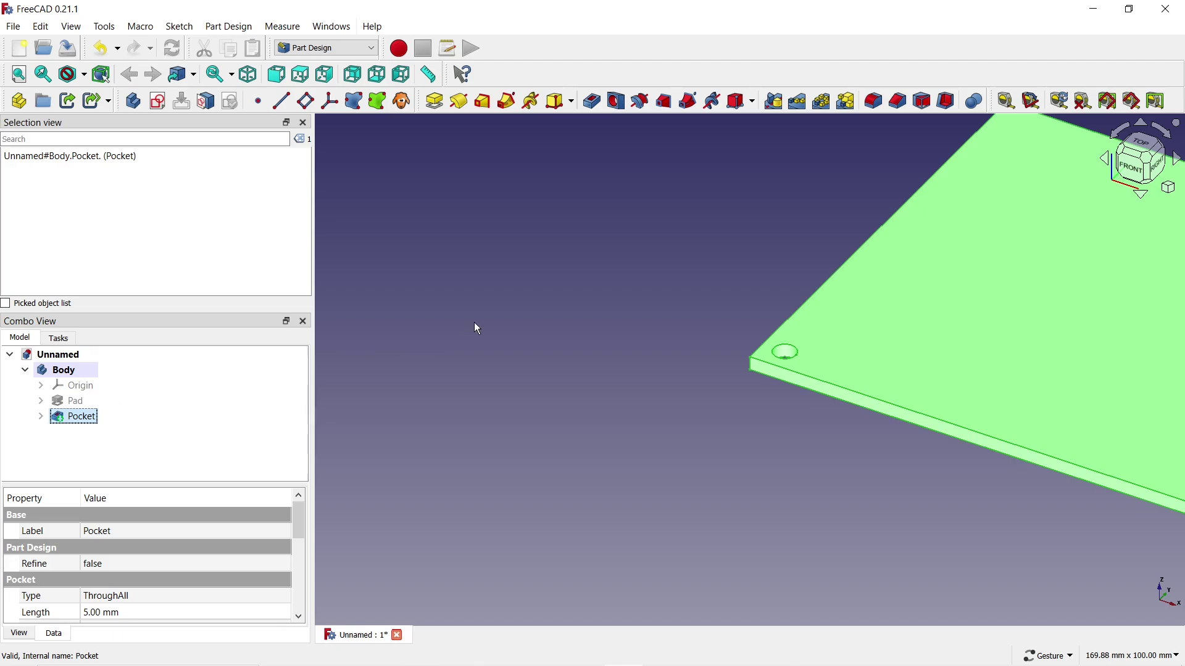
click(846, 101)
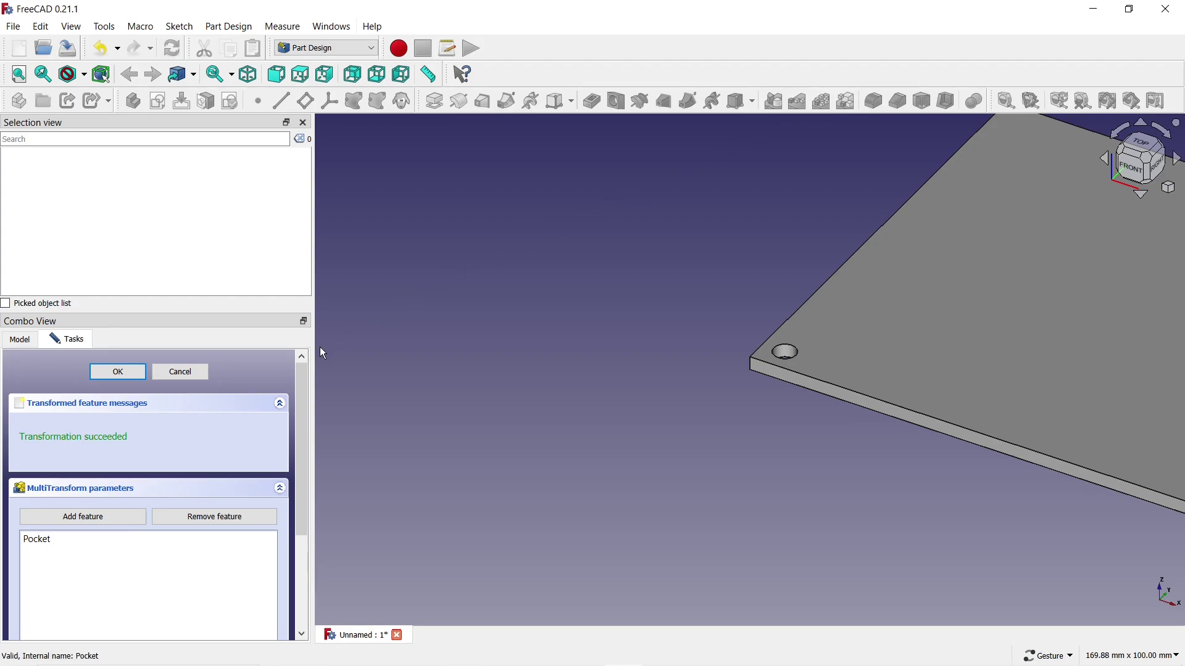
drag(299, 375, 301, 511)
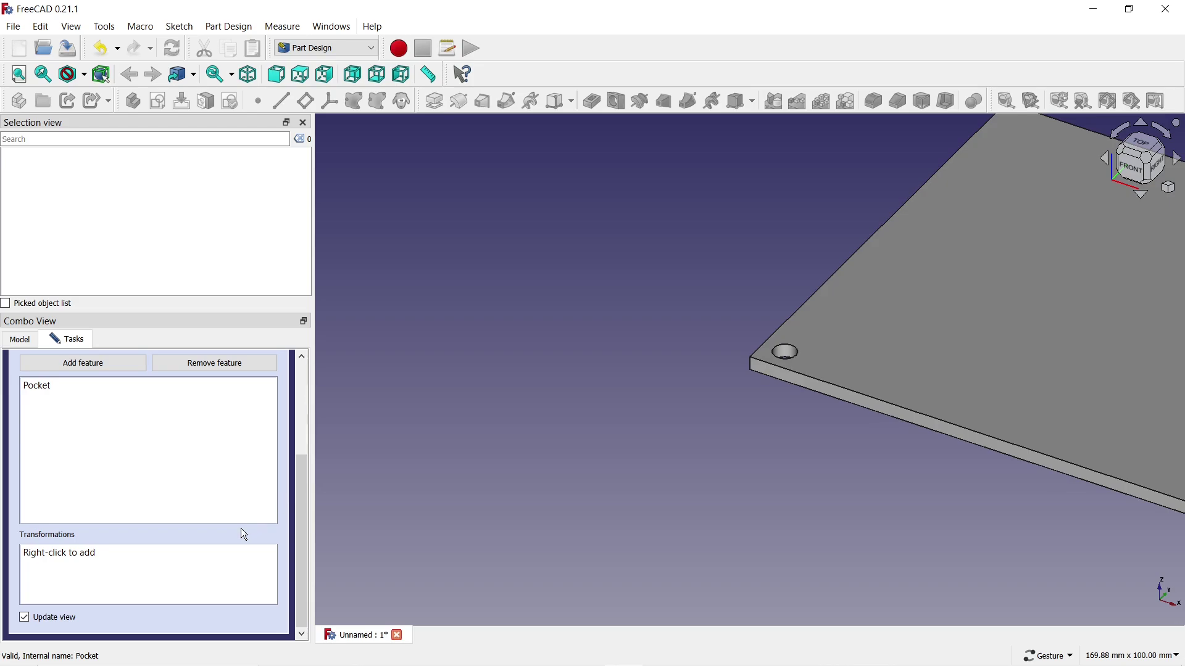
right_click(87, 551)
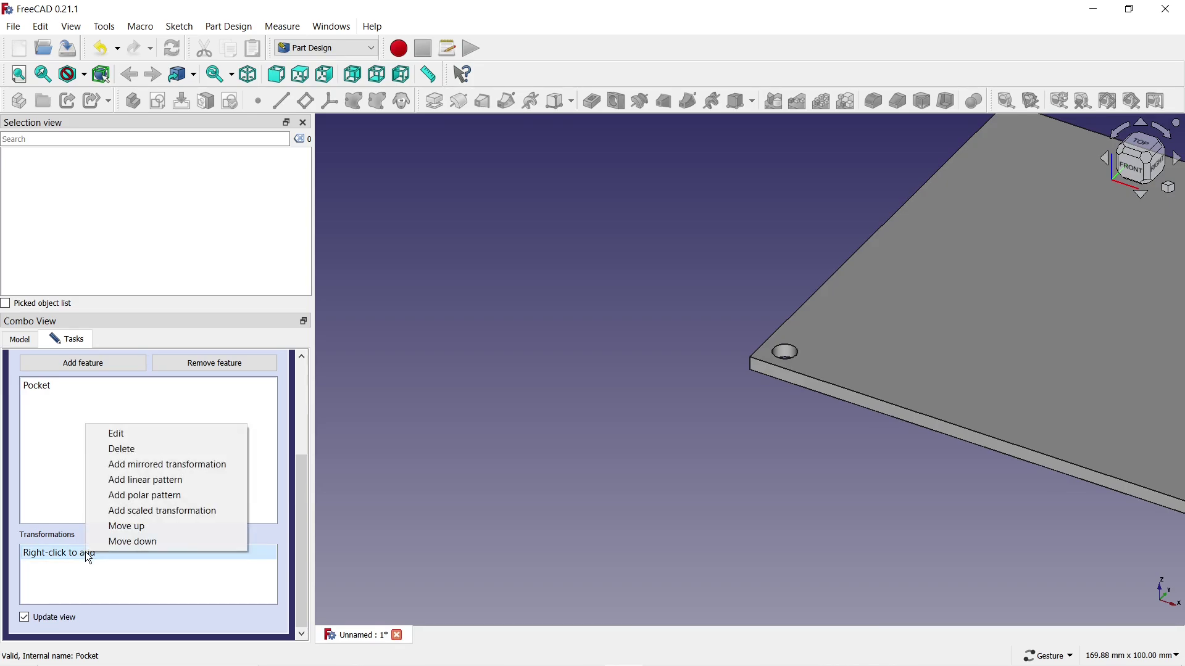
click(162, 481)
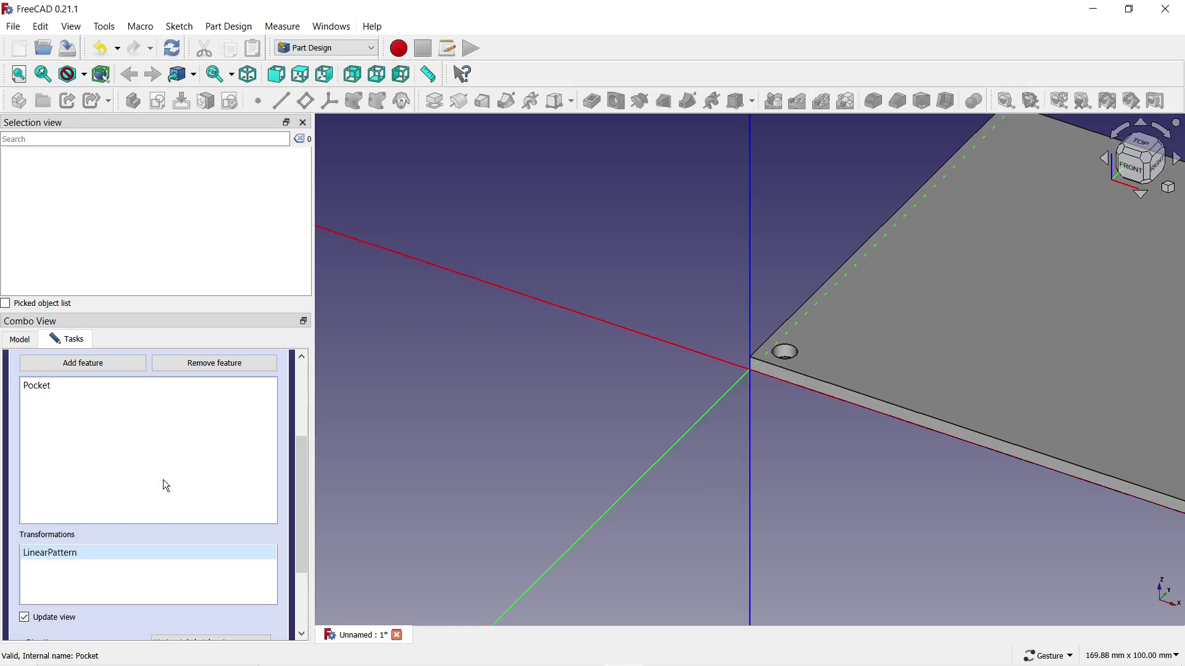
Set the linear pattern along the horizontal sketch axis to a length of 90 mm with 10 occurrences and accept it
scroll(417, 418, down, 2)
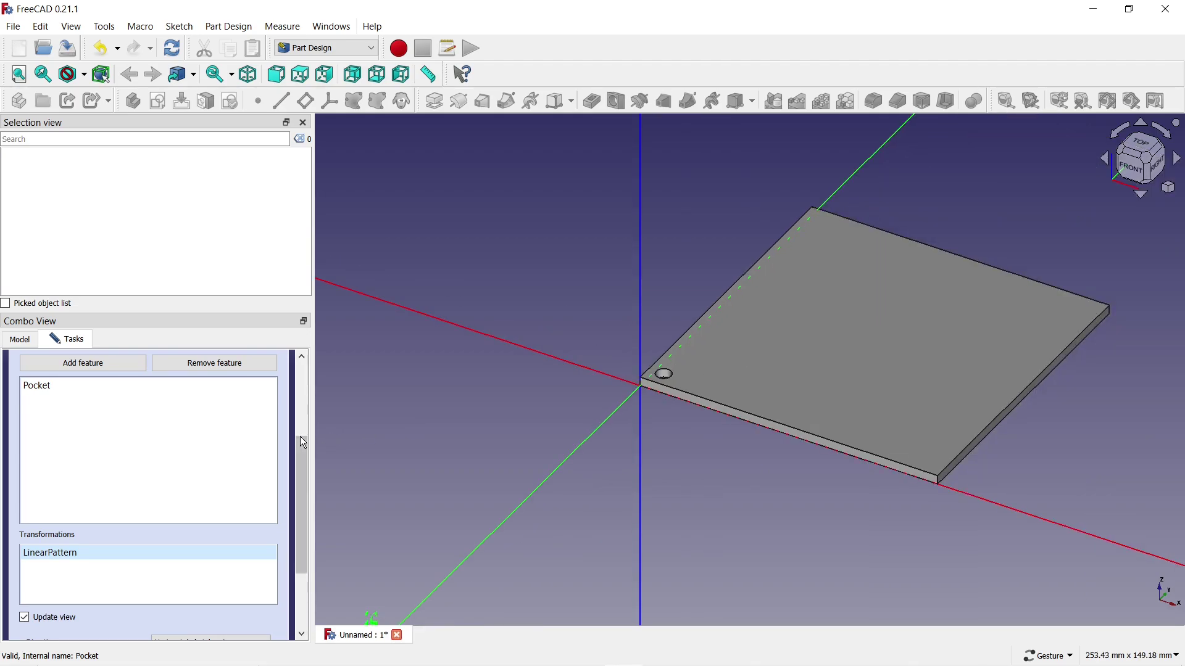
drag(300, 437, 302, 499)
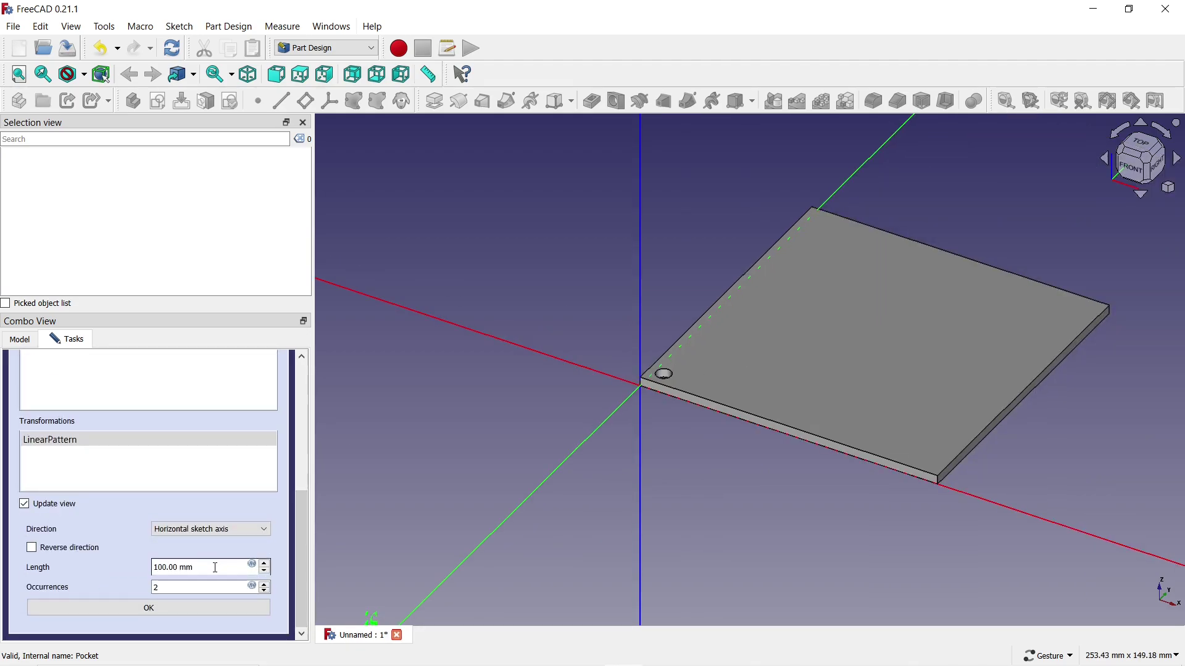
drag(213, 568, 126, 565)
text(90)
text(10)
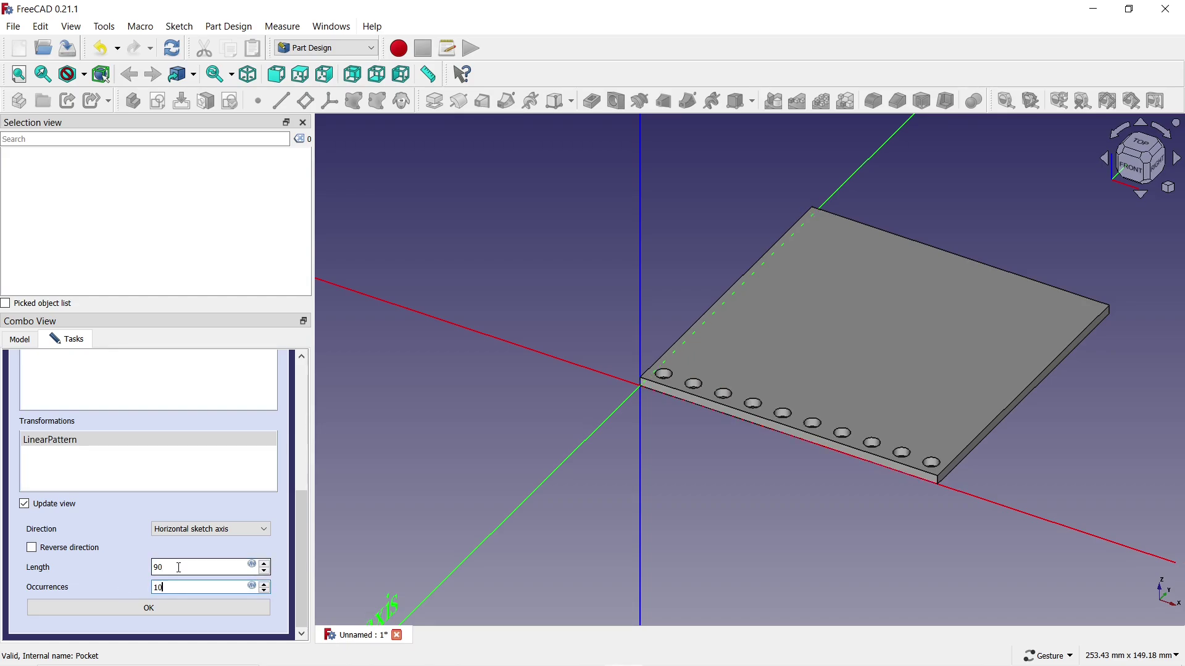
click(179, 608)
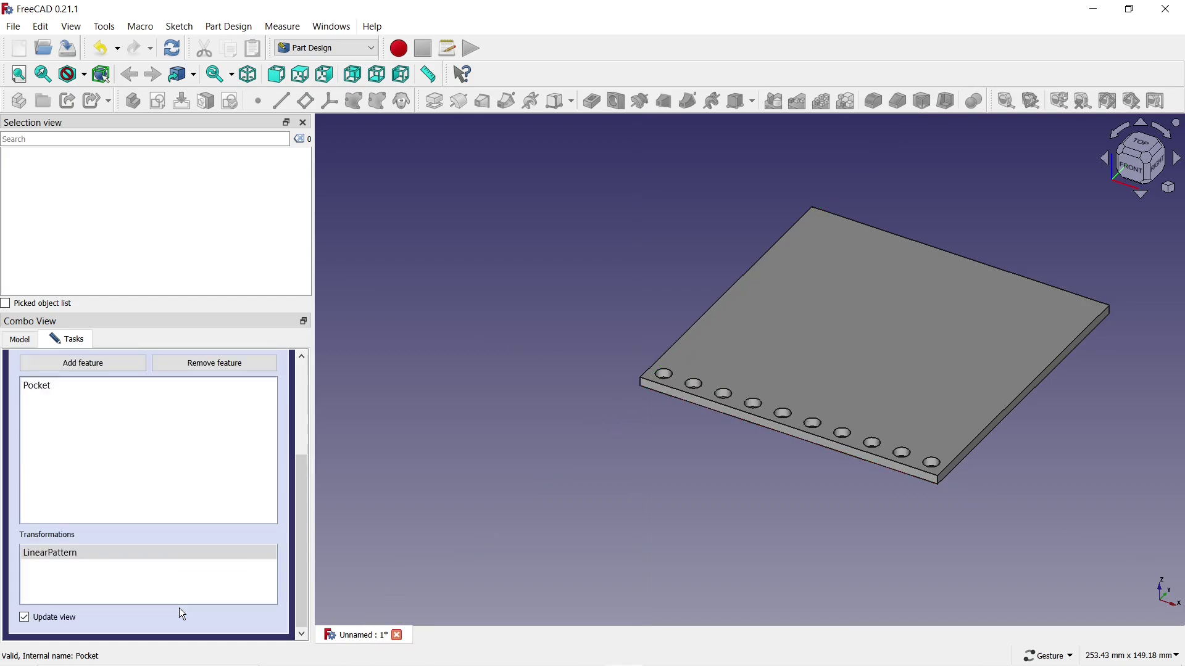
Add a second linear pattern to the MultiTransform, using the plate's upper side edge parallel to the Y axis as its direction reference
right_click(131, 552)
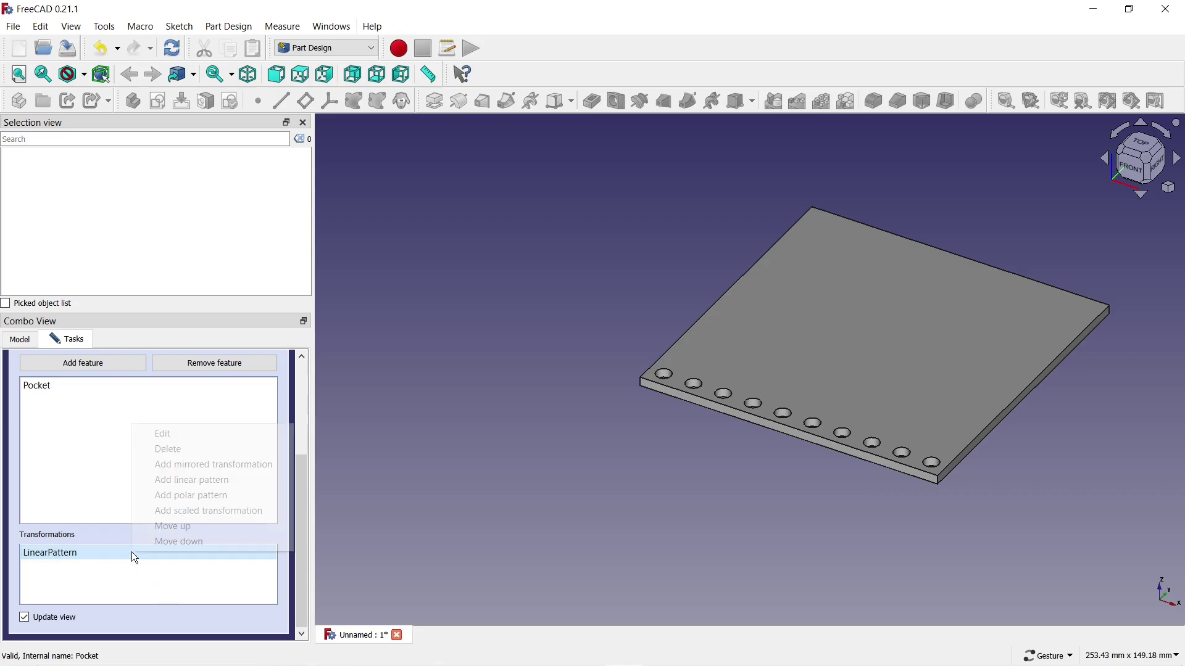
click(195, 482)
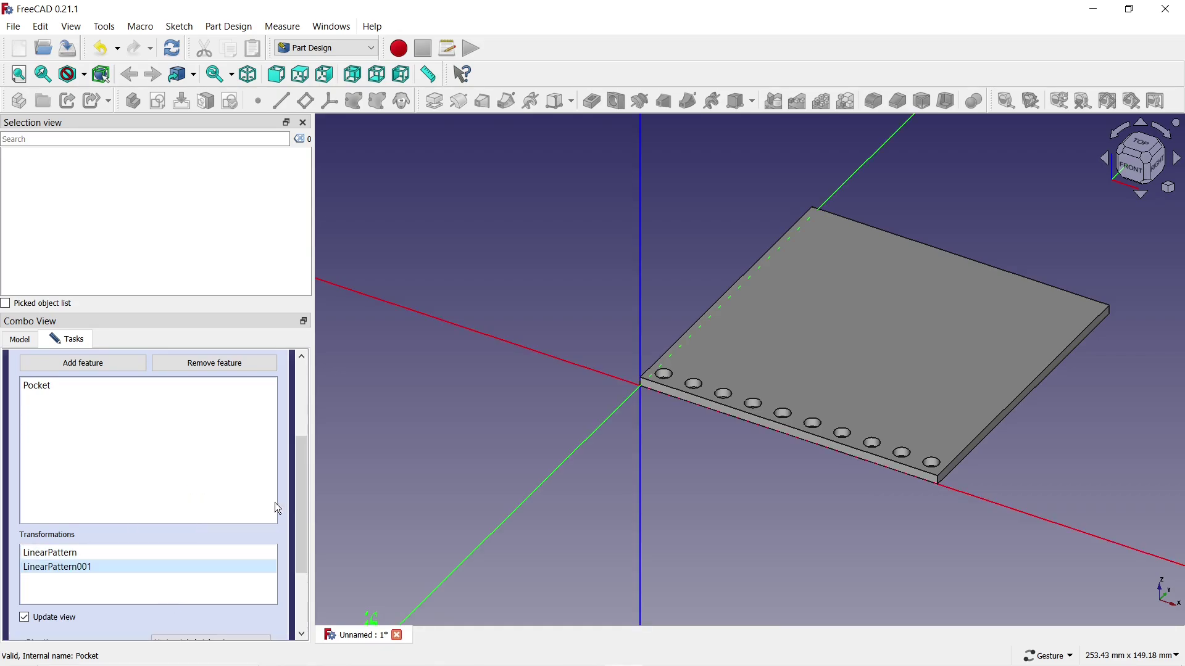
scroll(306, 506, down, 3)
click(265, 530)
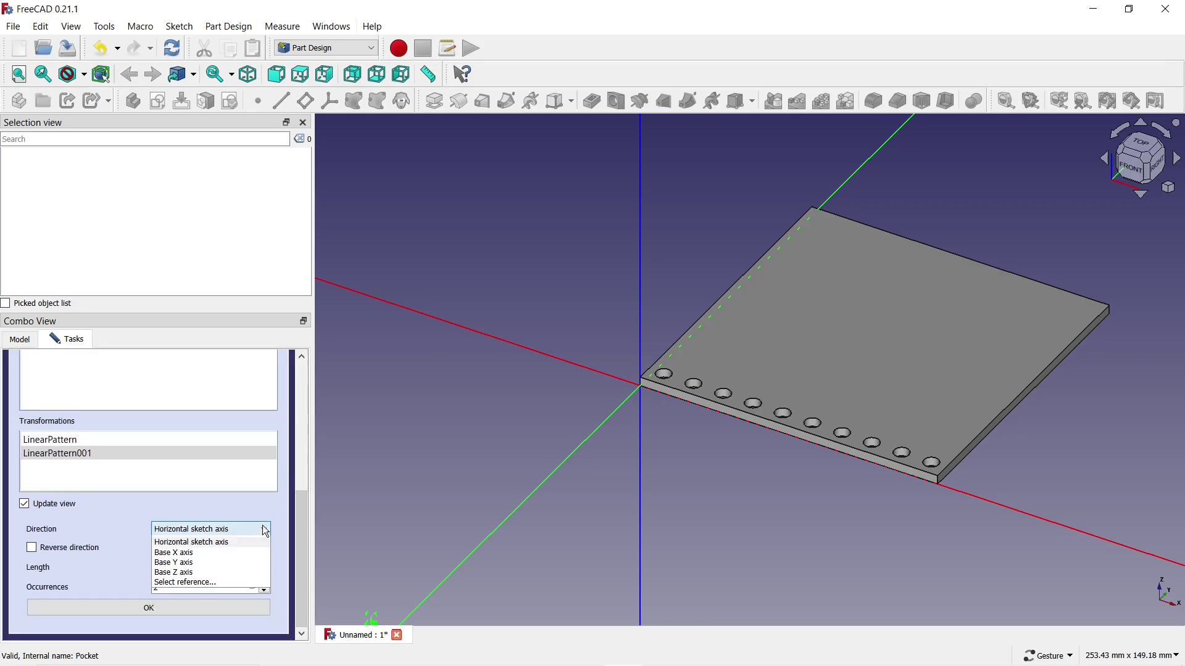
click(217, 601)
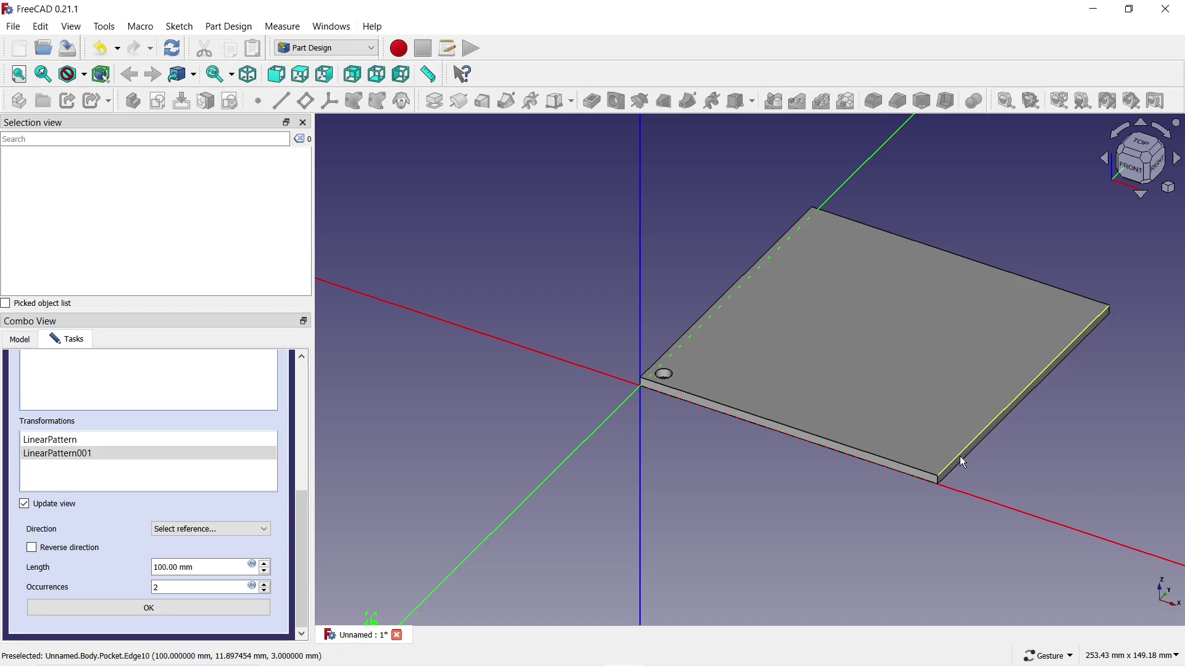
click(959, 455)
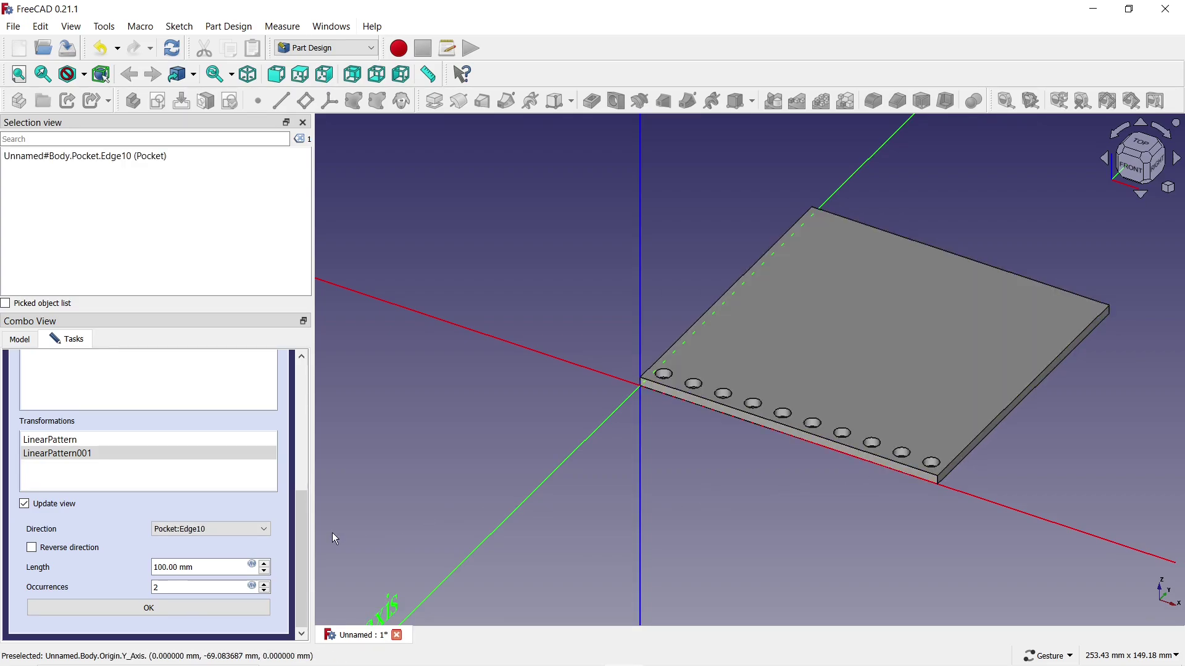
Set the second linear pattern to a length of 90 mm with 10 occurrences and complete the MultiTransform
drag(212, 566, 117, 555)
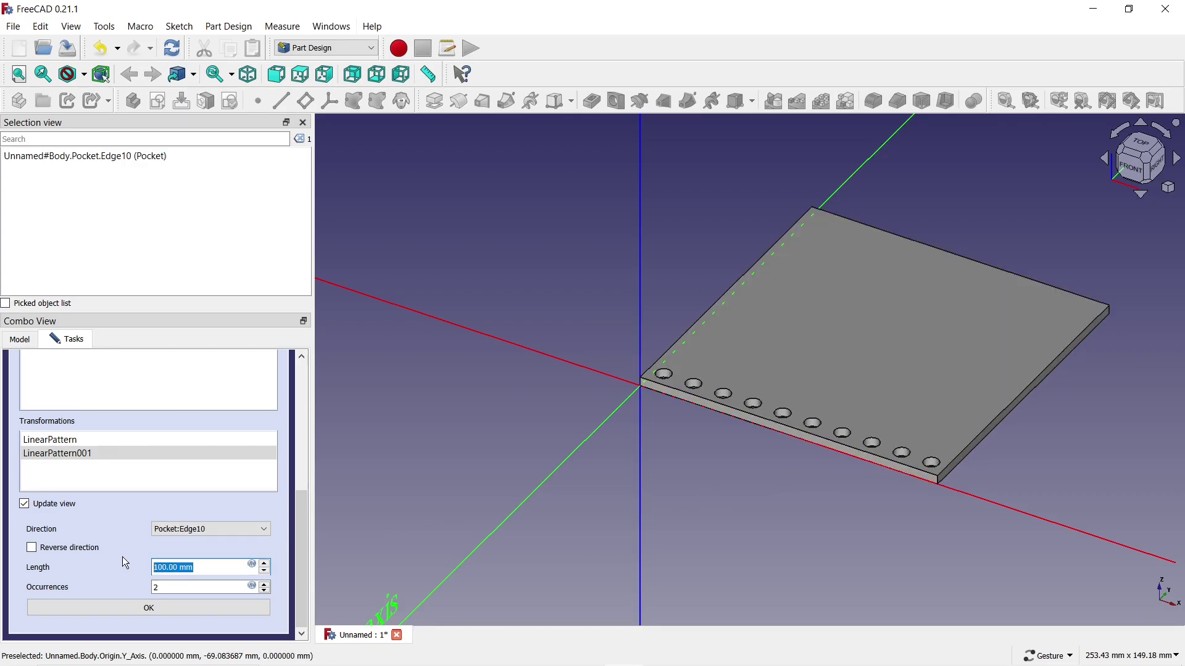
text(90)
key(Tab)
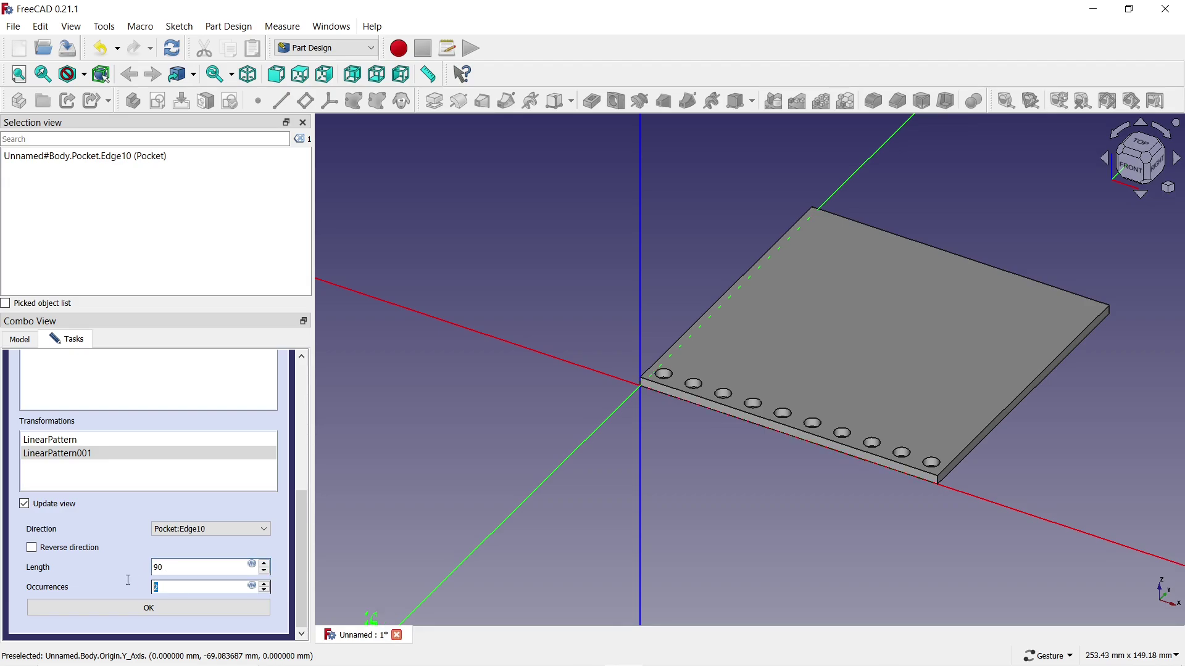
text(10)
click(196, 565)
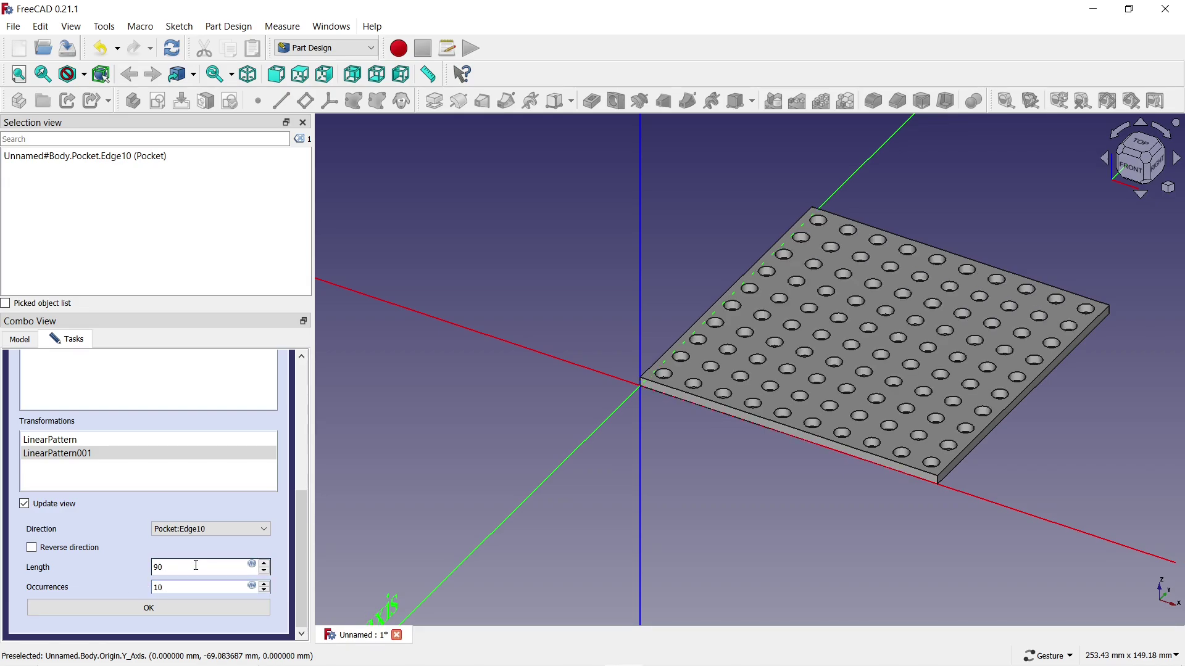
click(149, 609)
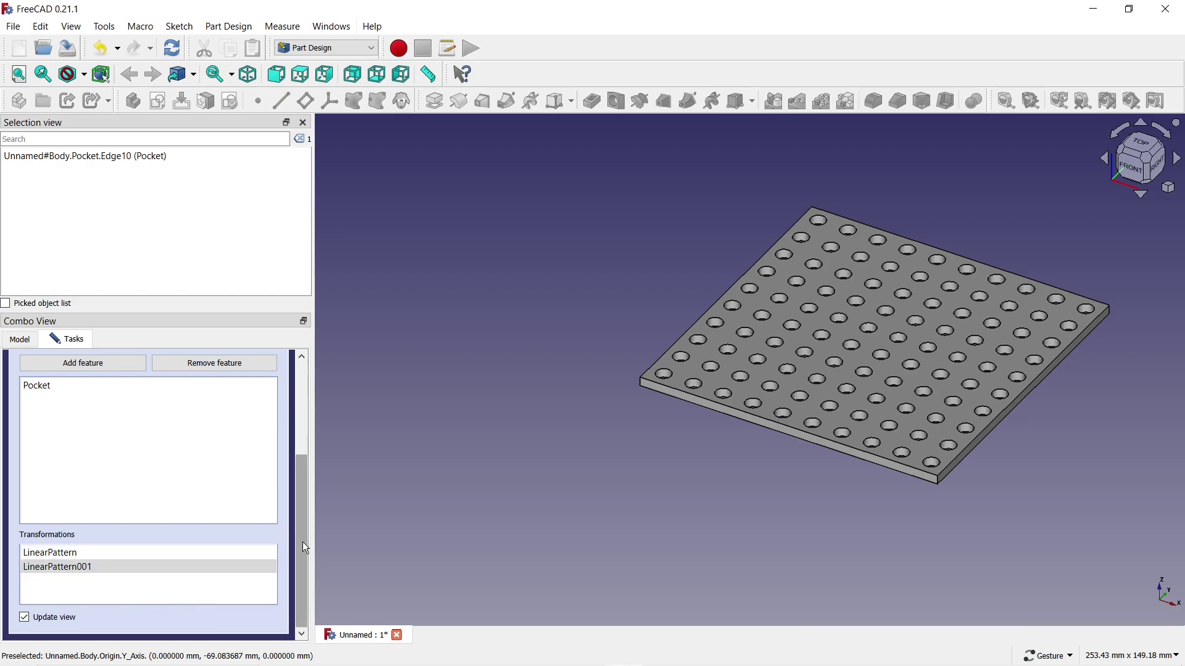
drag(303, 542, 309, 403)
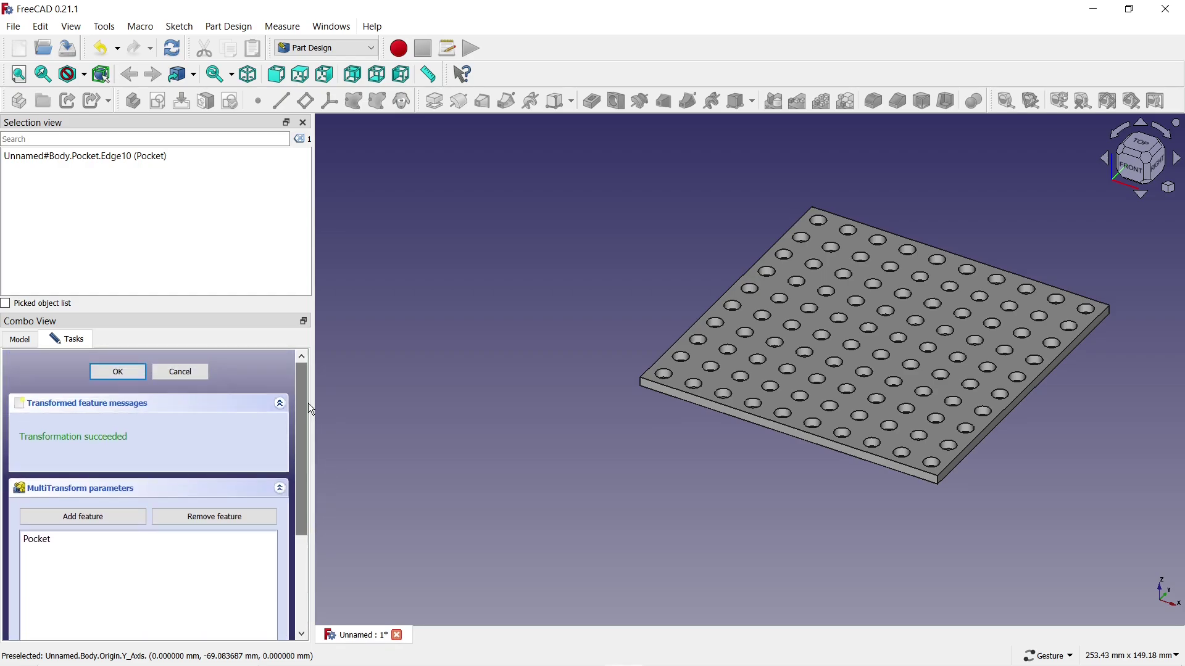
click(118, 372)
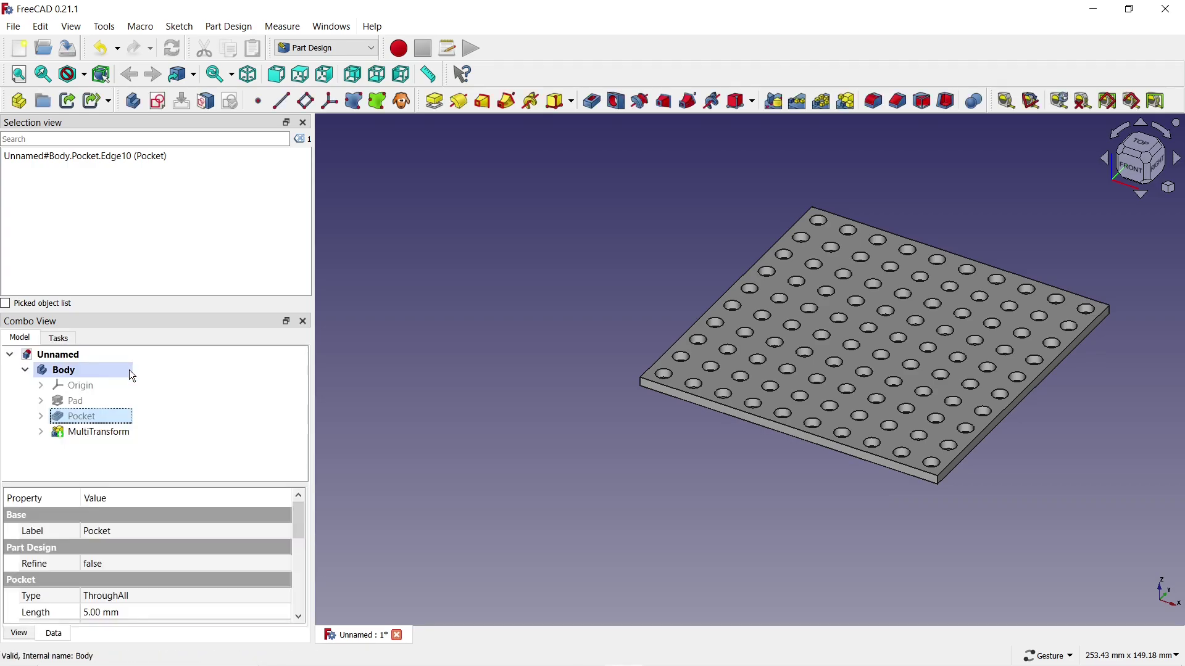
Create a sketch on the plate's top face and draw a circle about 4.5 mm in diameter between the four holes nearest the origin
click(677, 375)
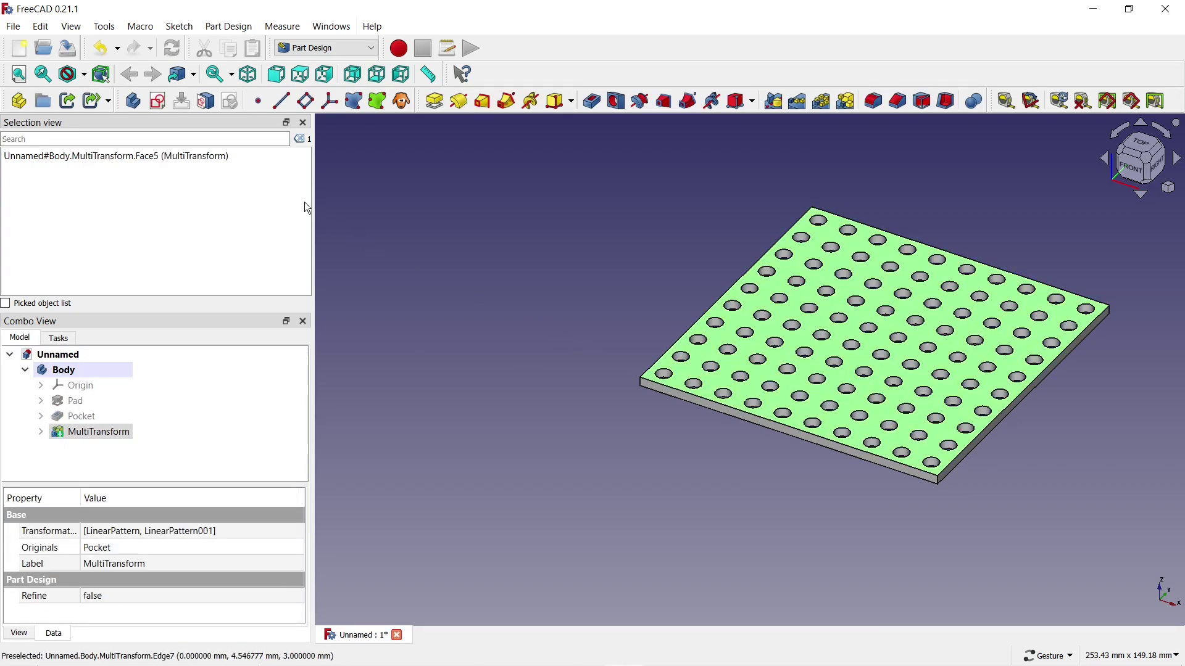
click(163, 102)
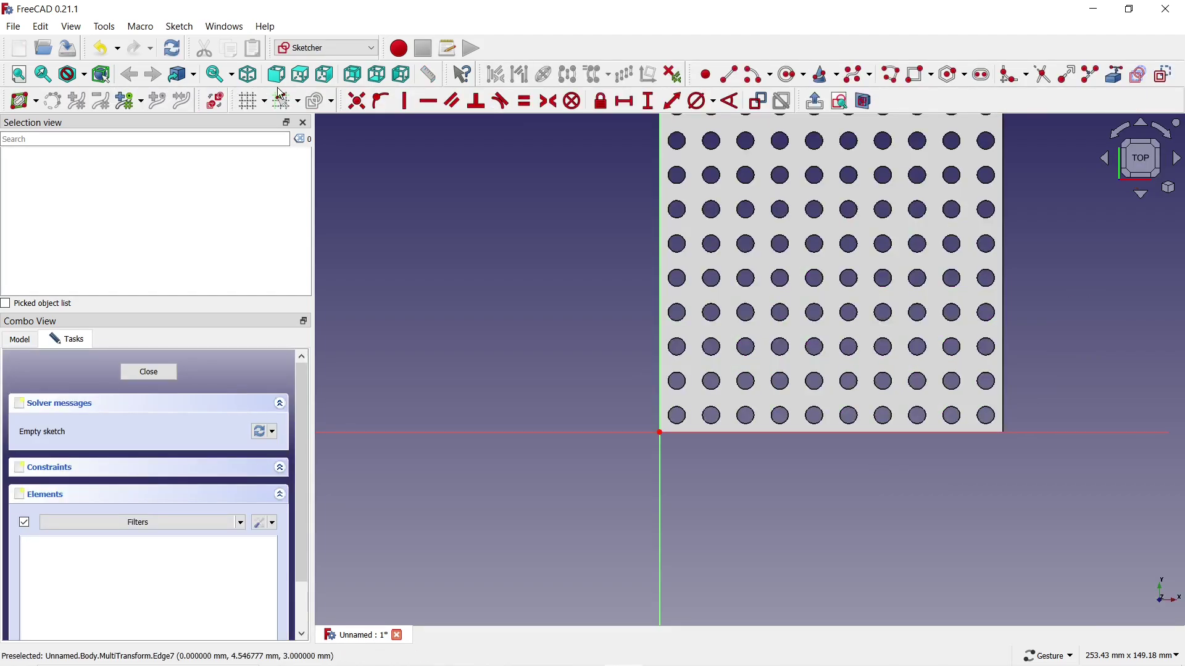
click(793, 75)
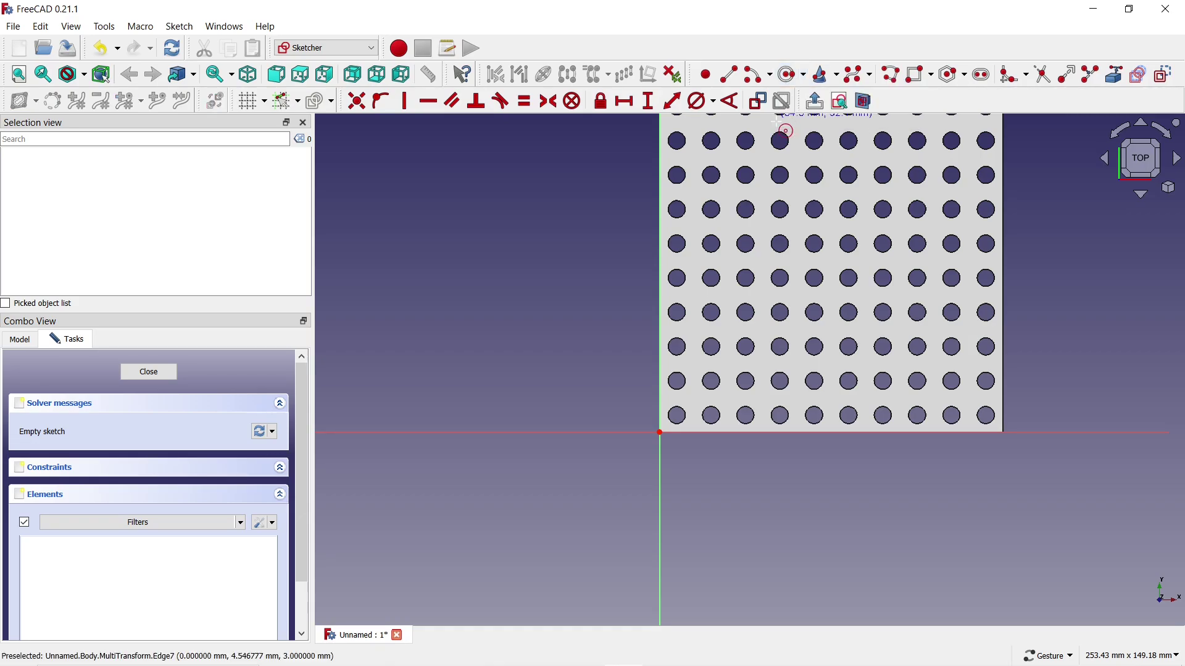
scroll(697, 395, up, 6)
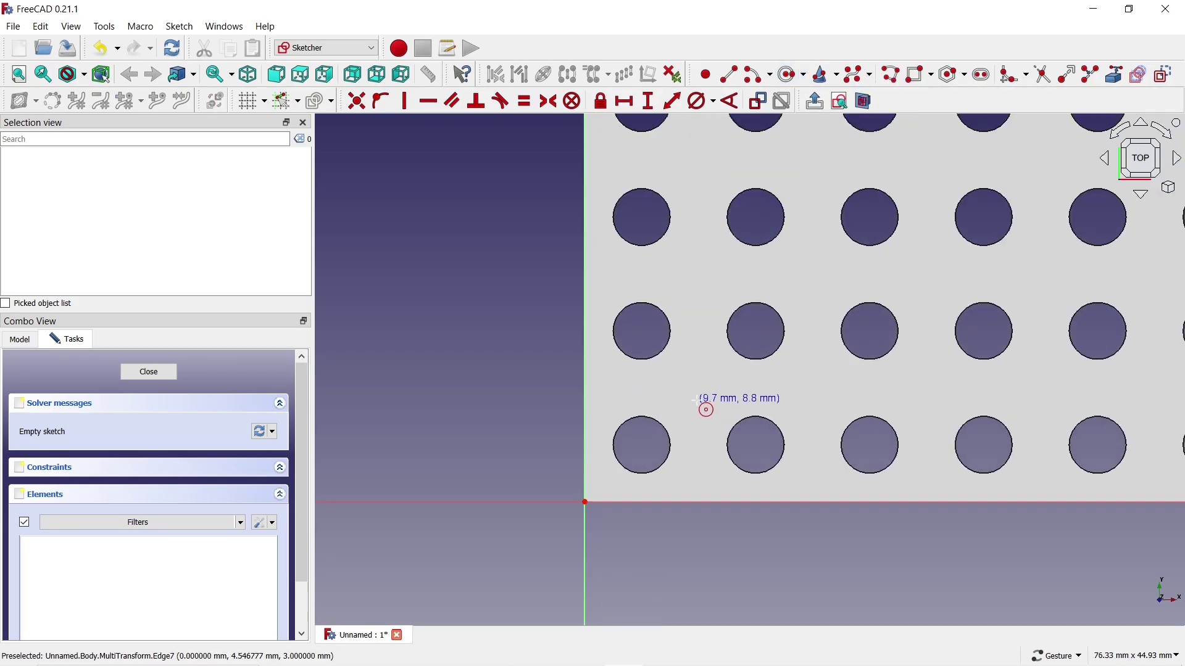
click(698, 389)
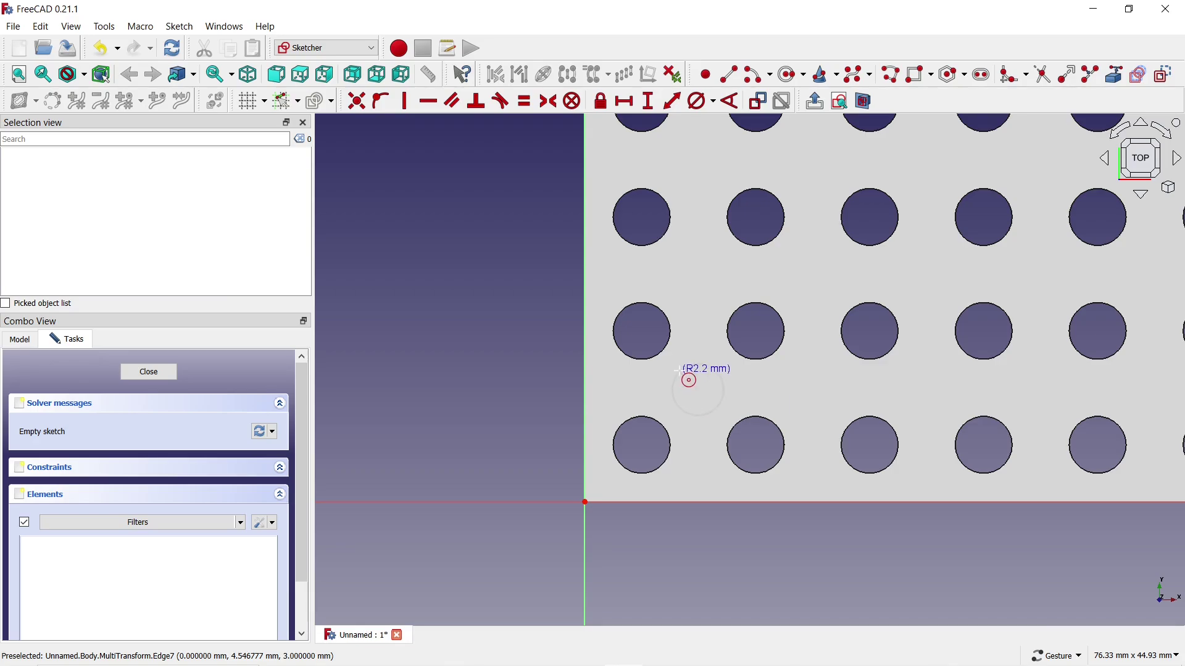
click(679, 373)
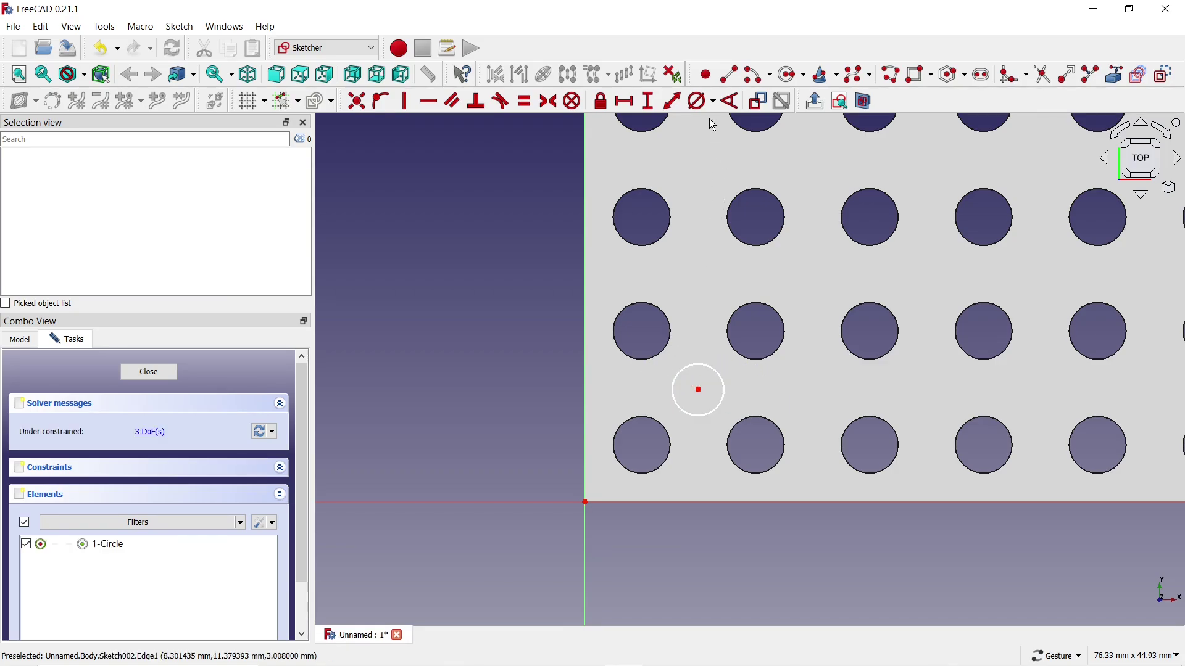
Constrain the new circle's diameter to 5 mm
click(699, 101)
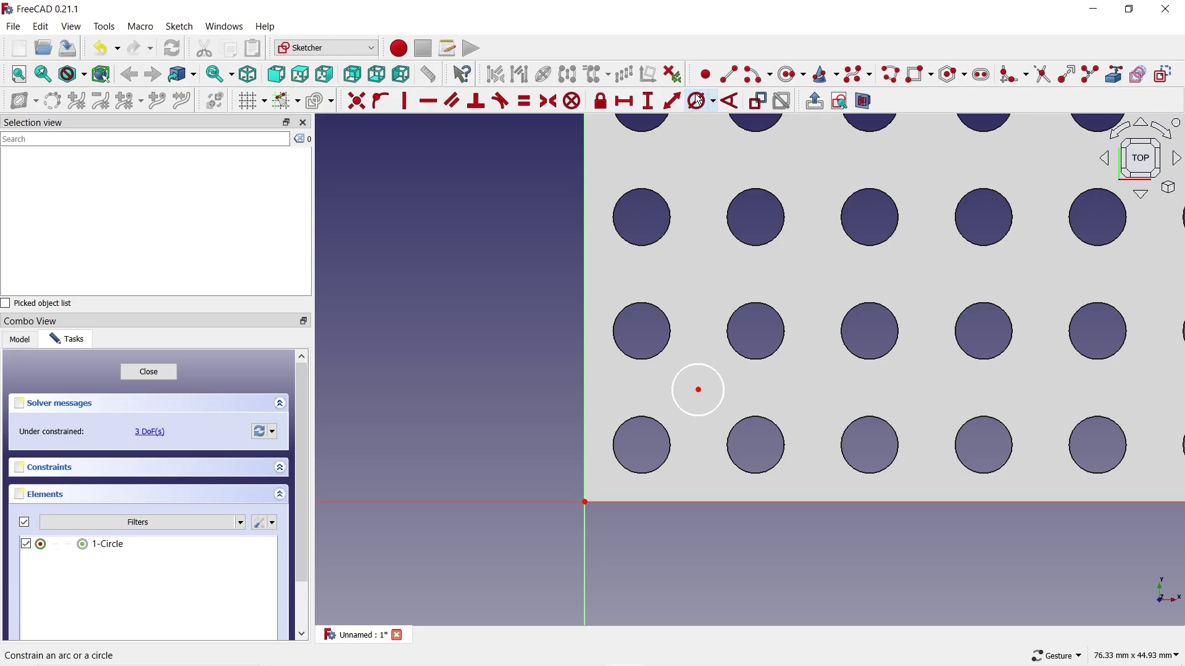
click(698, 364)
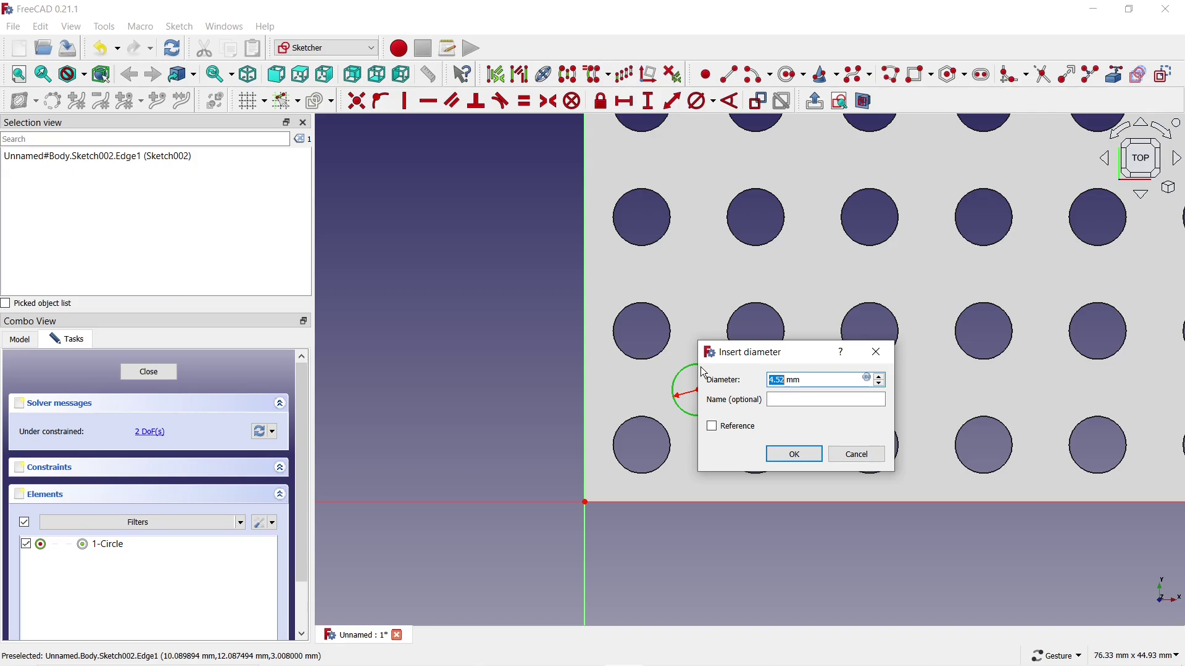
text(5)
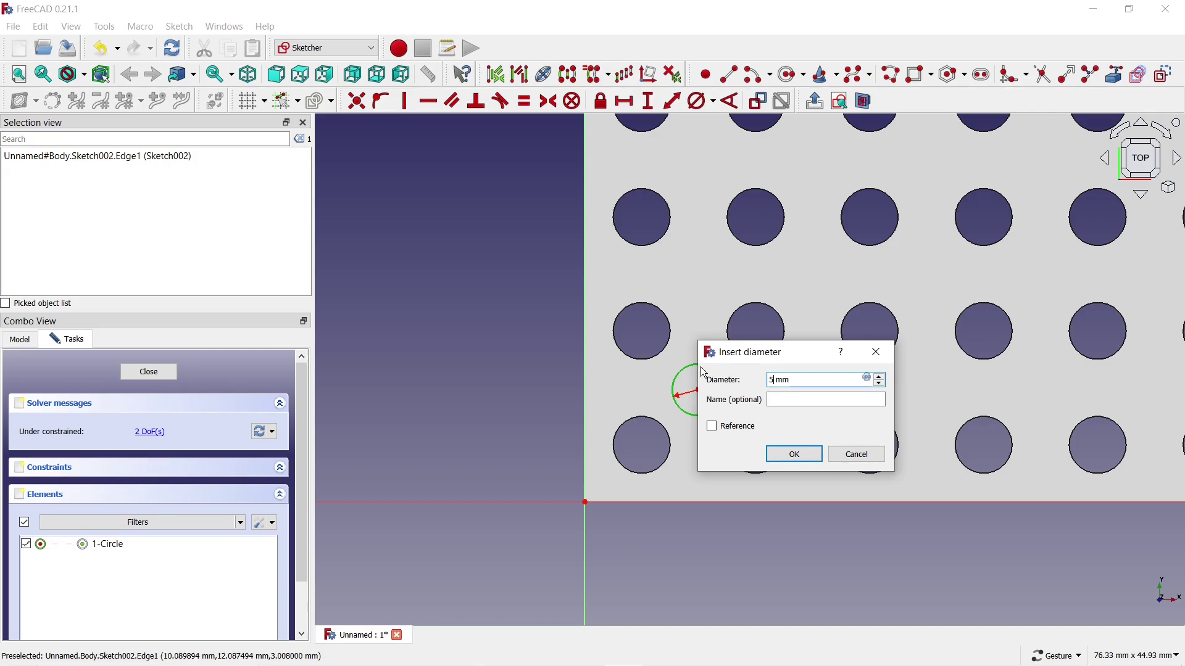
click(793, 455)
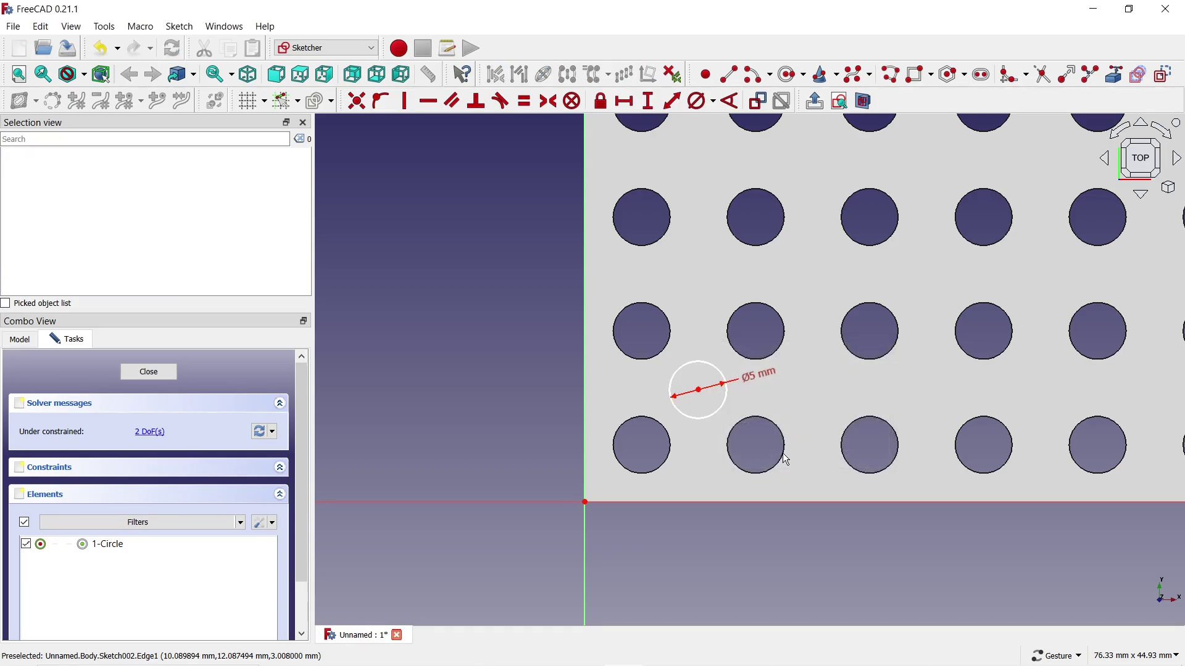
Lock the new circle's centre point relative to the origin and set its horizontal distance to 10 mm
click(703, 392)
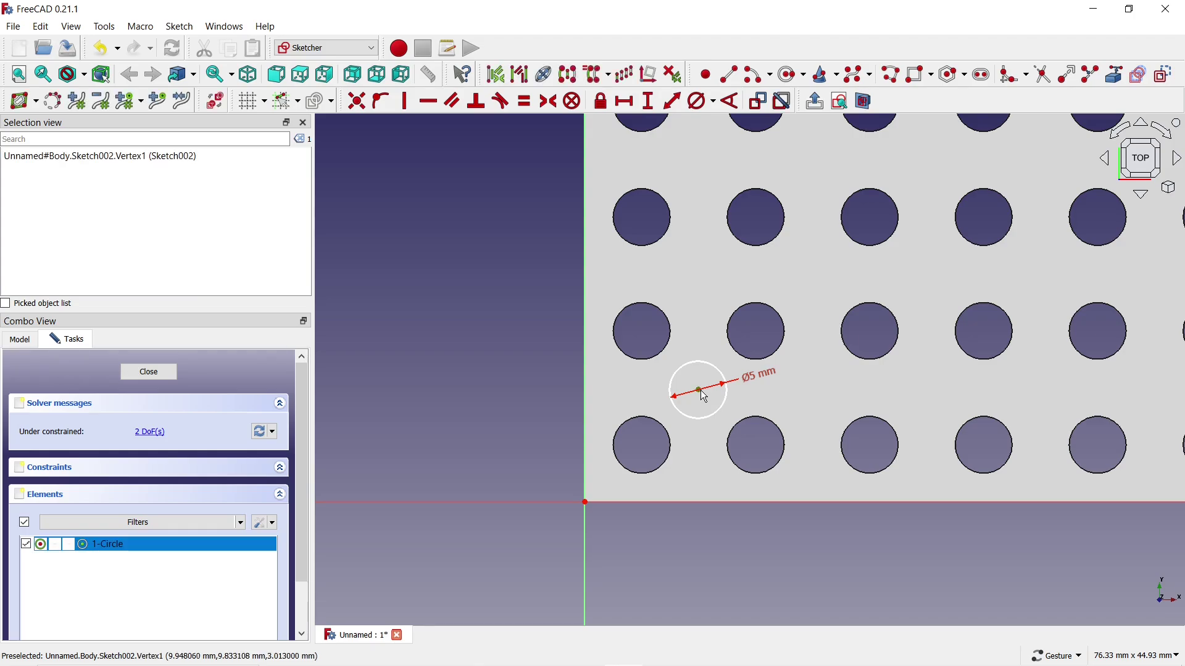
click(602, 102)
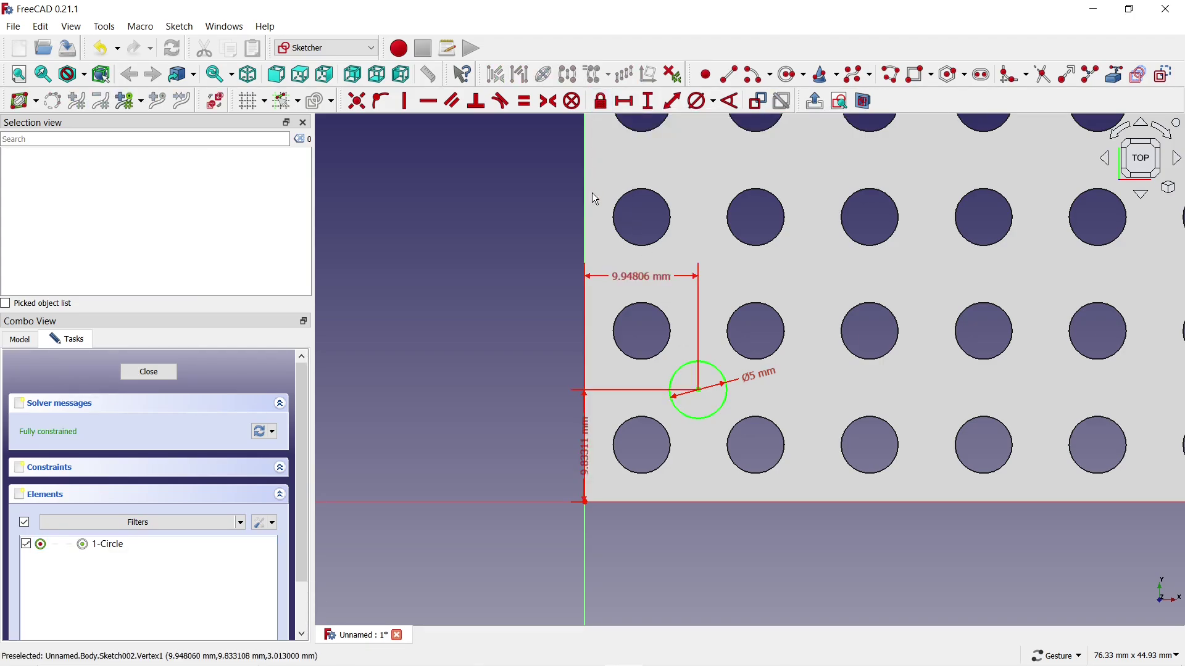
double_click(617, 275)
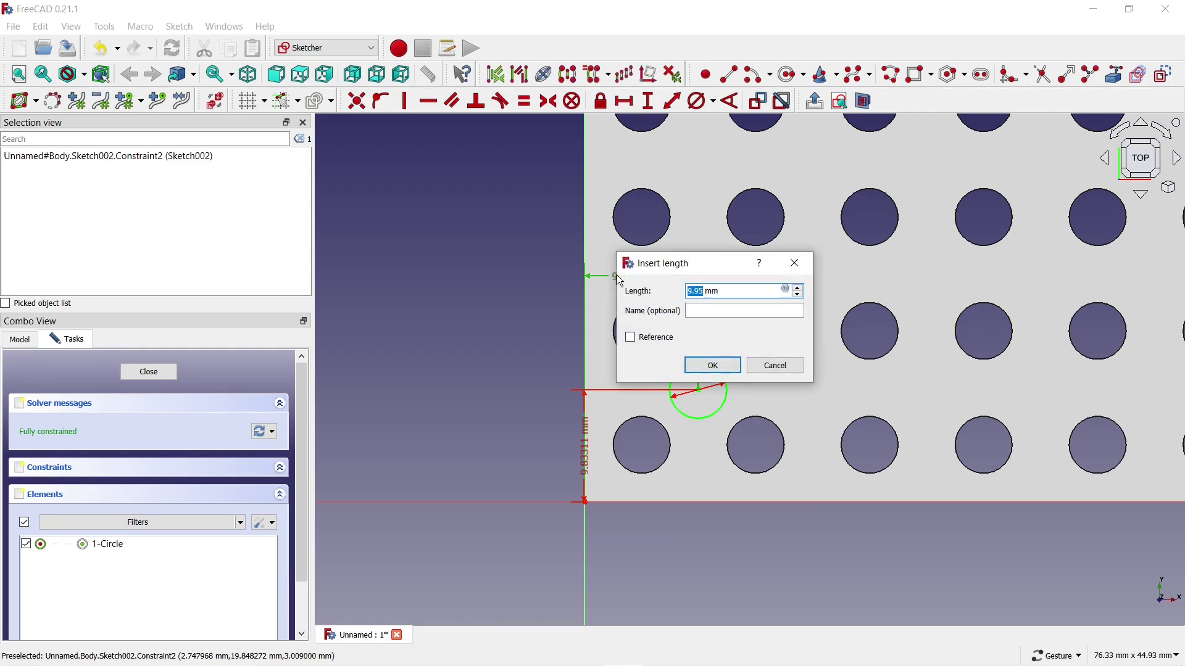
text(10)
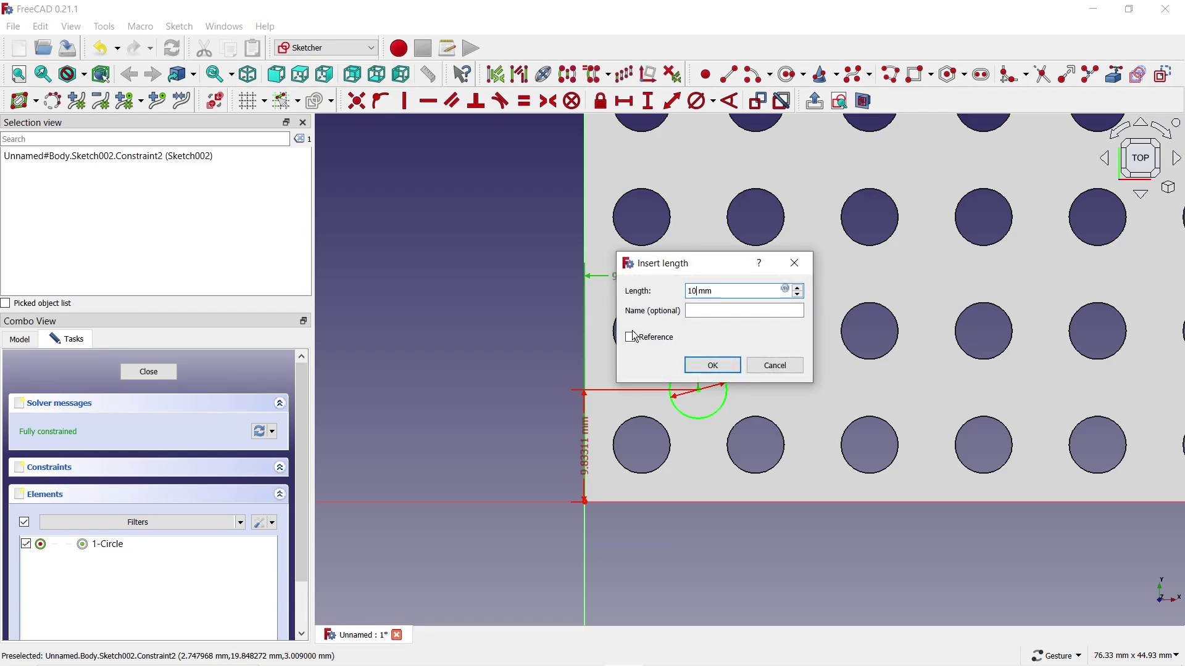
click(711, 365)
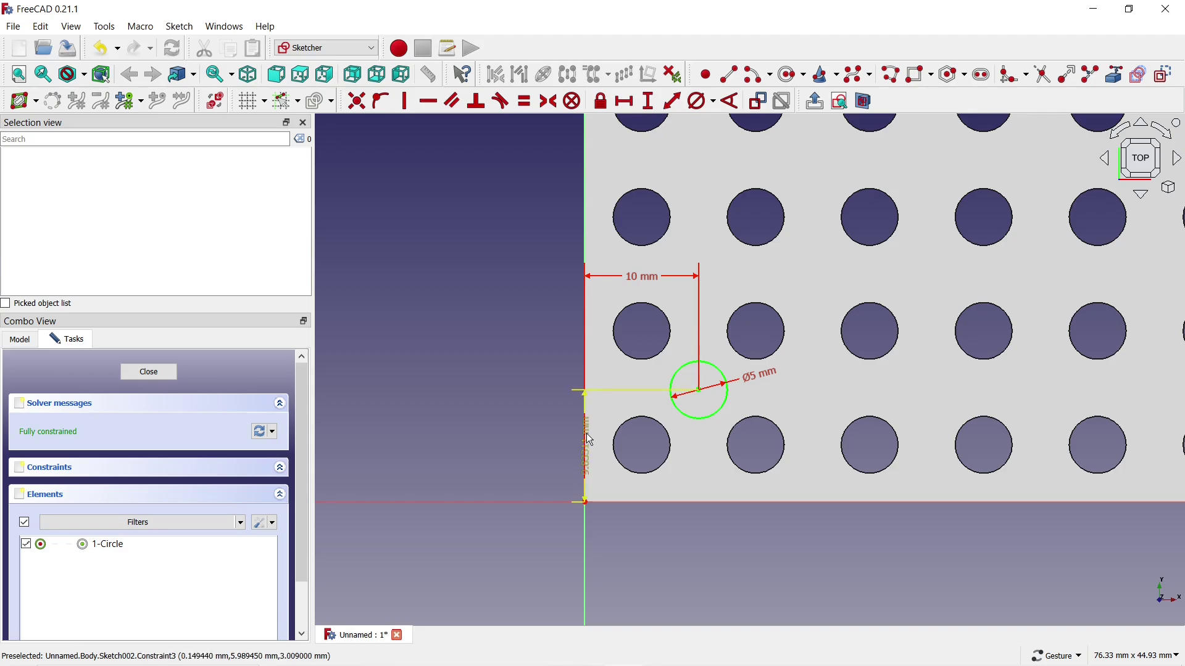
Set the circle centre's vertical distance from the origin to 10 mm and close the sketch
drag(587, 441, 554, 448)
double_click(561, 449)
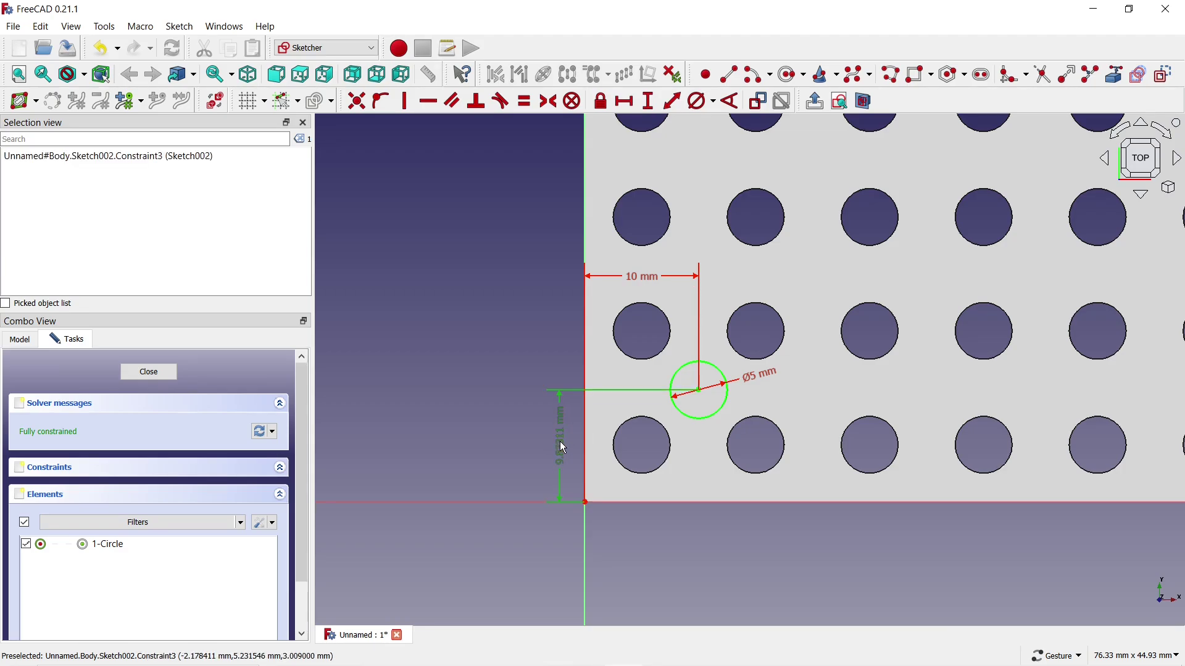
text(10)
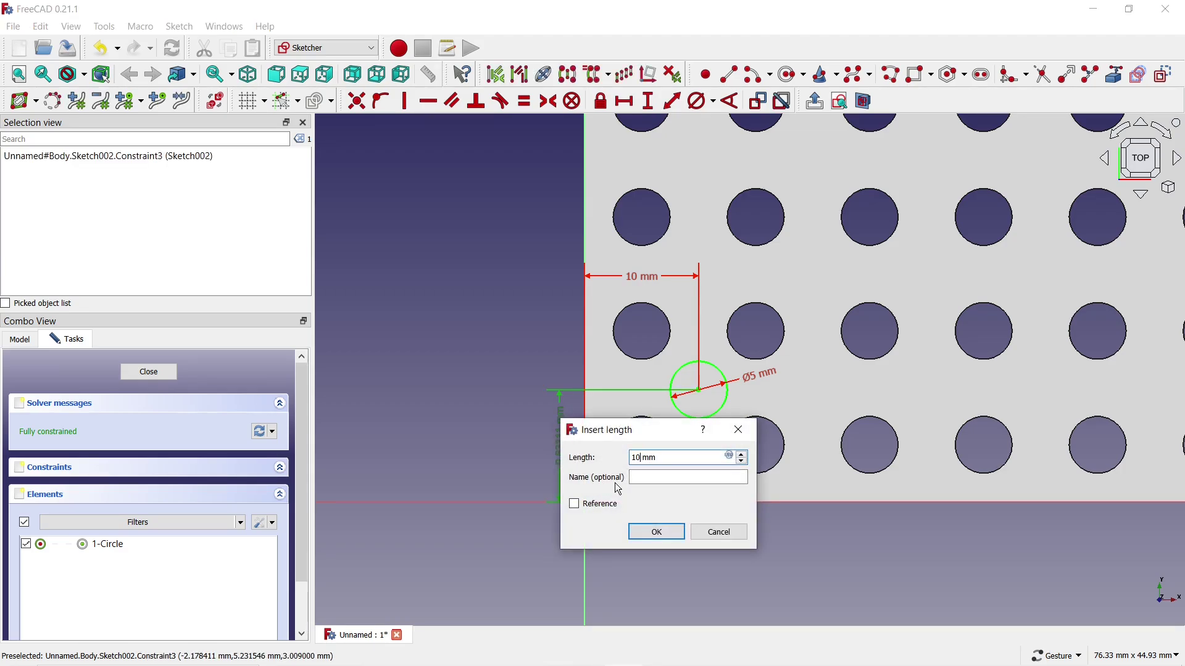
click(656, 533)
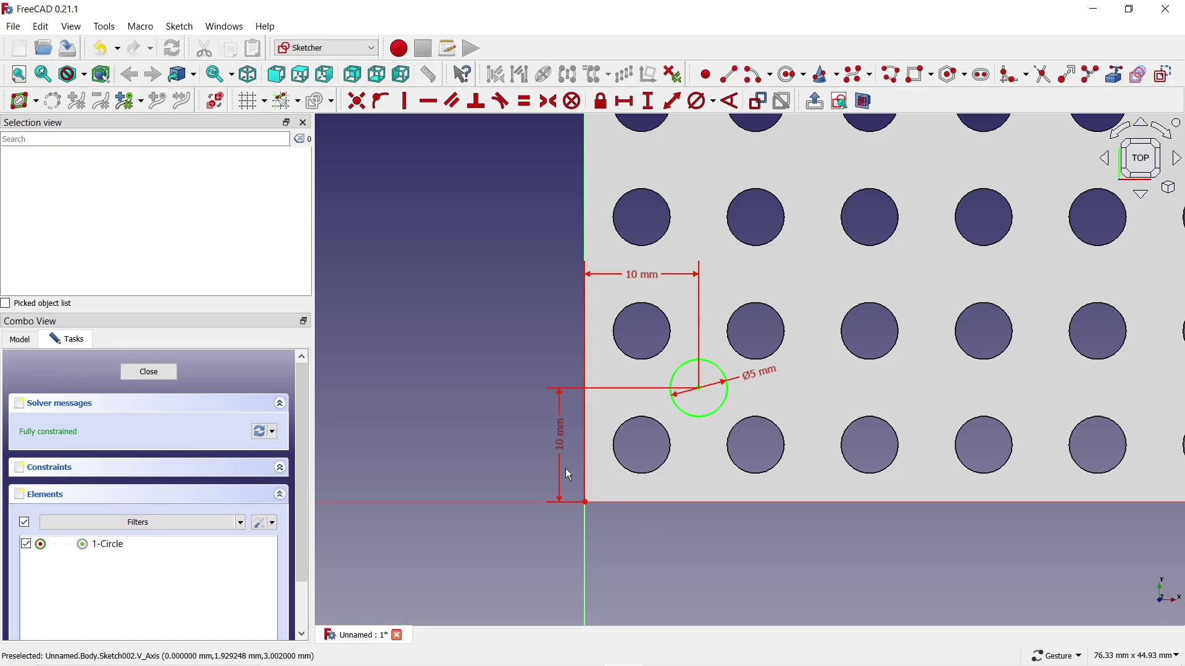
click(150, 372)
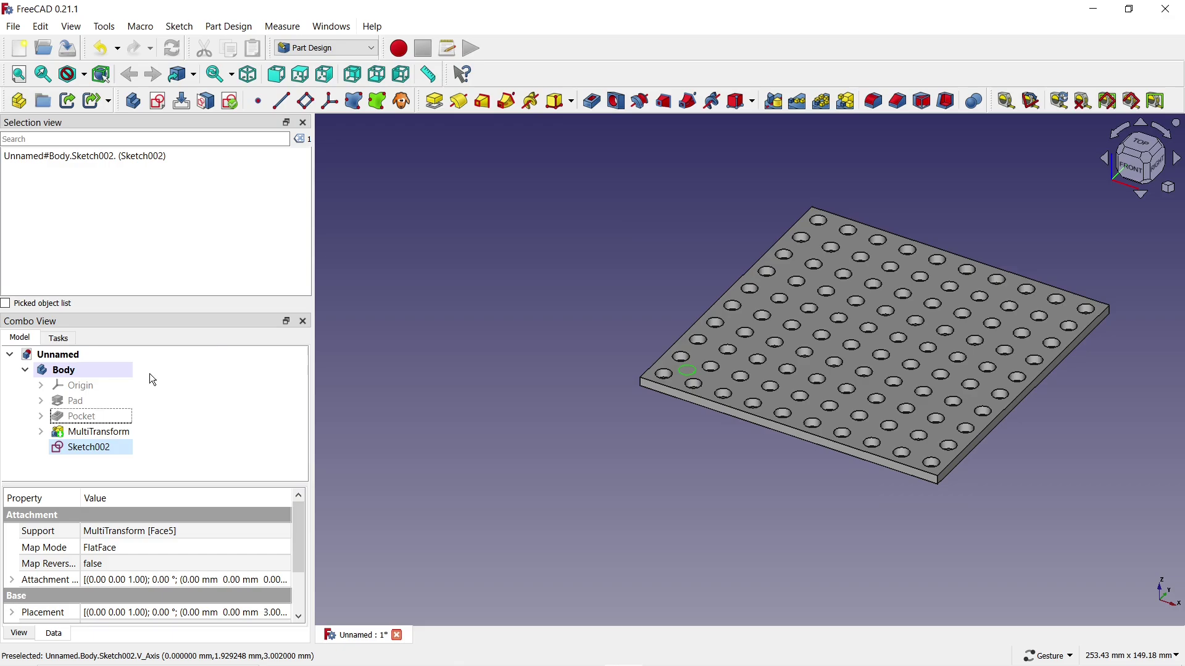
Cut the new circle sketch through the whole plate with a Through all Pocket
click(594, 106)
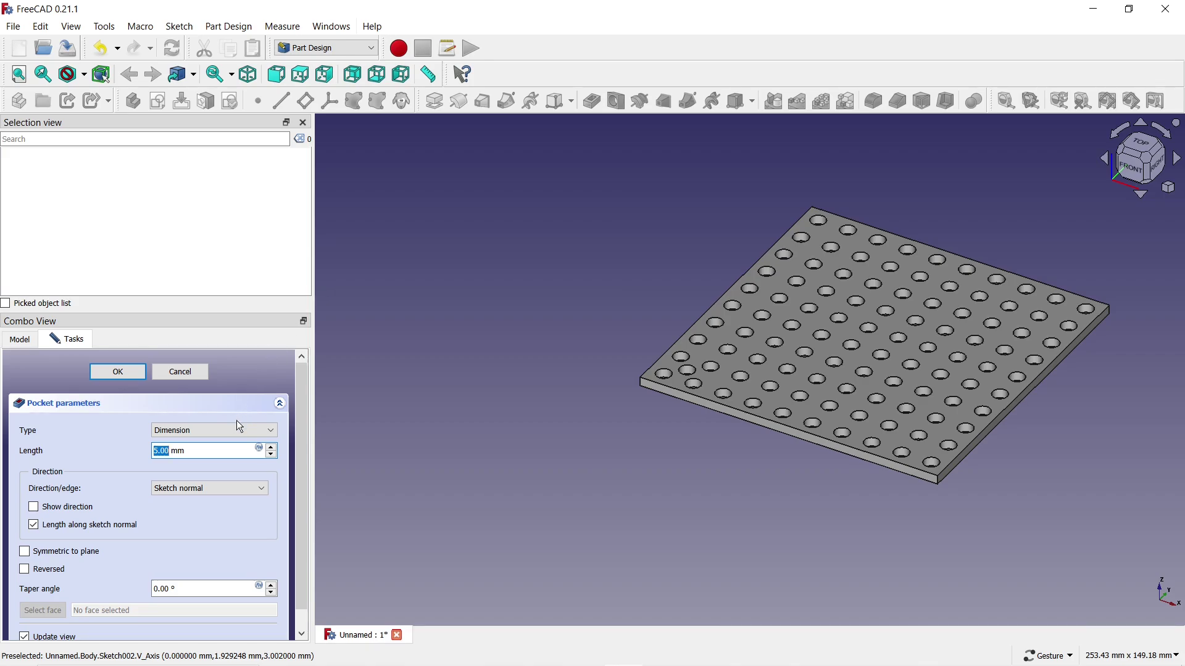
click(234, 431)
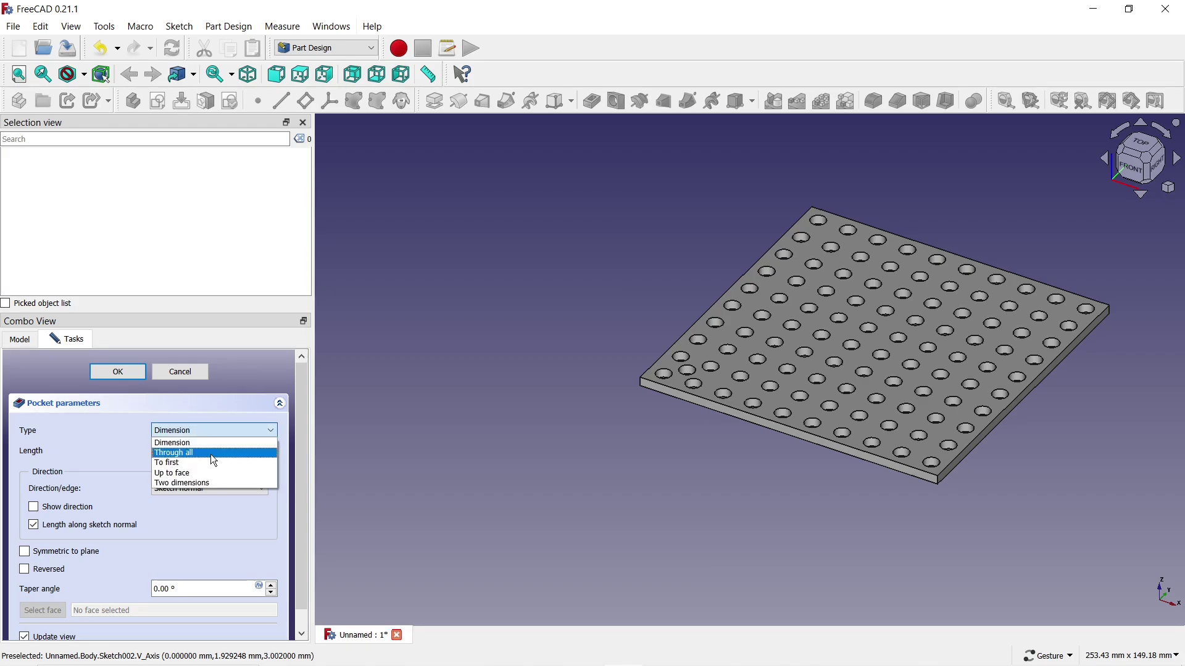
click(213, 458)
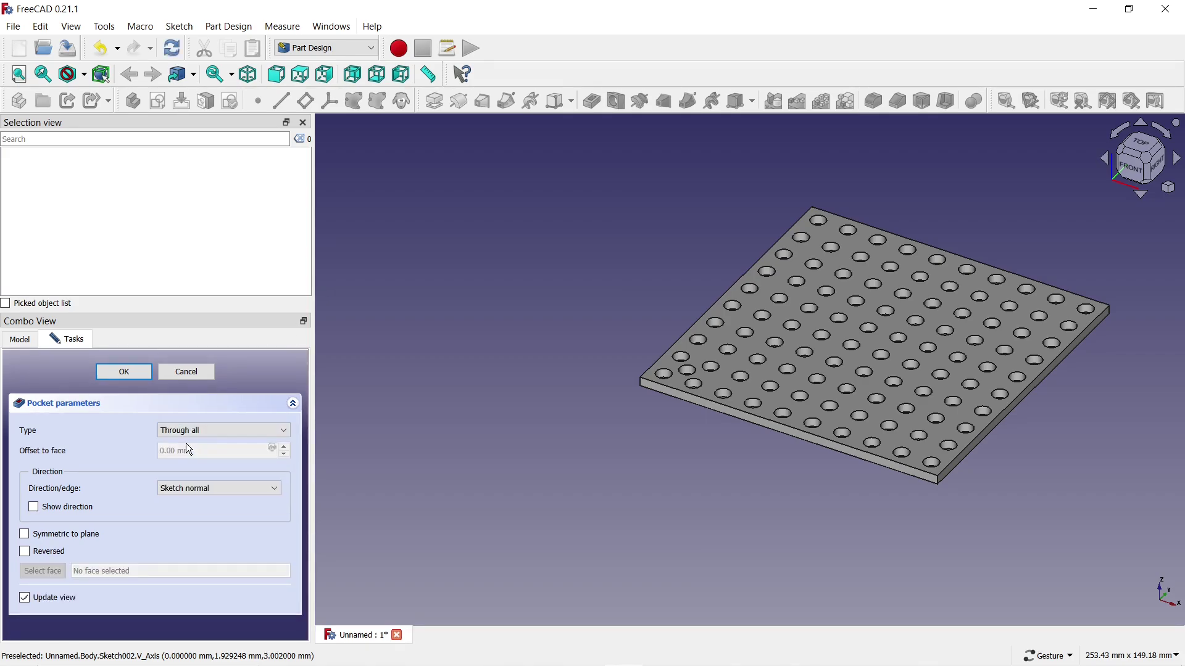
click(122, 374)
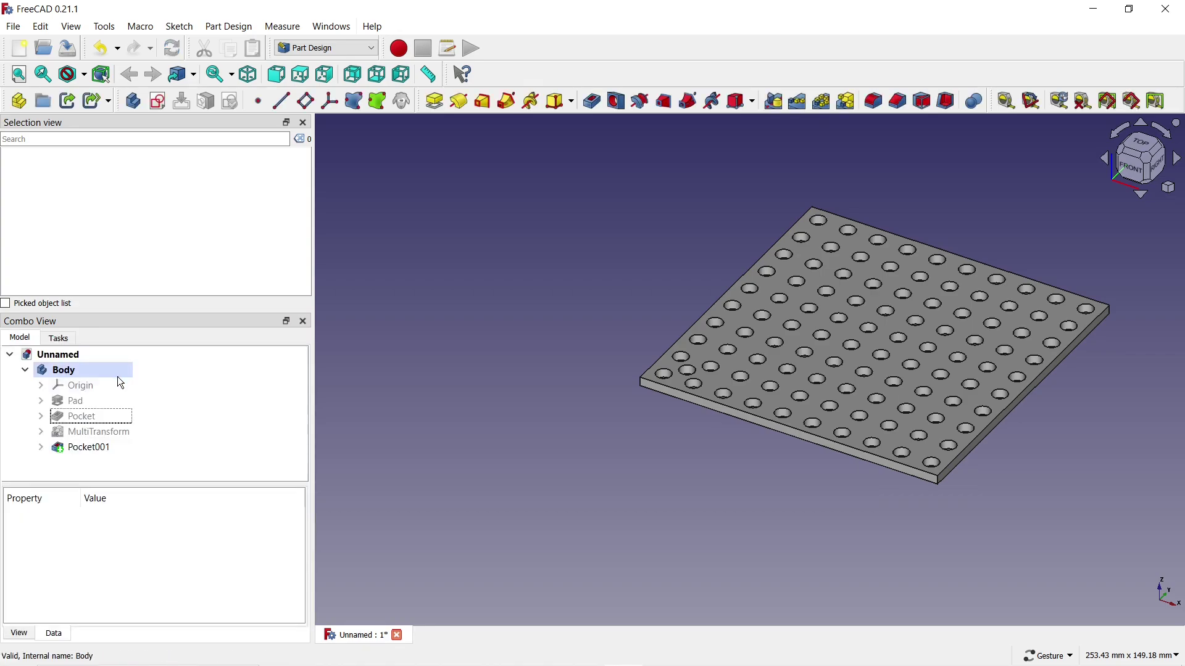
Create a MultiTransform of the new staggered hole pocket and add a linear pattern to its transformations
click(102, 452)
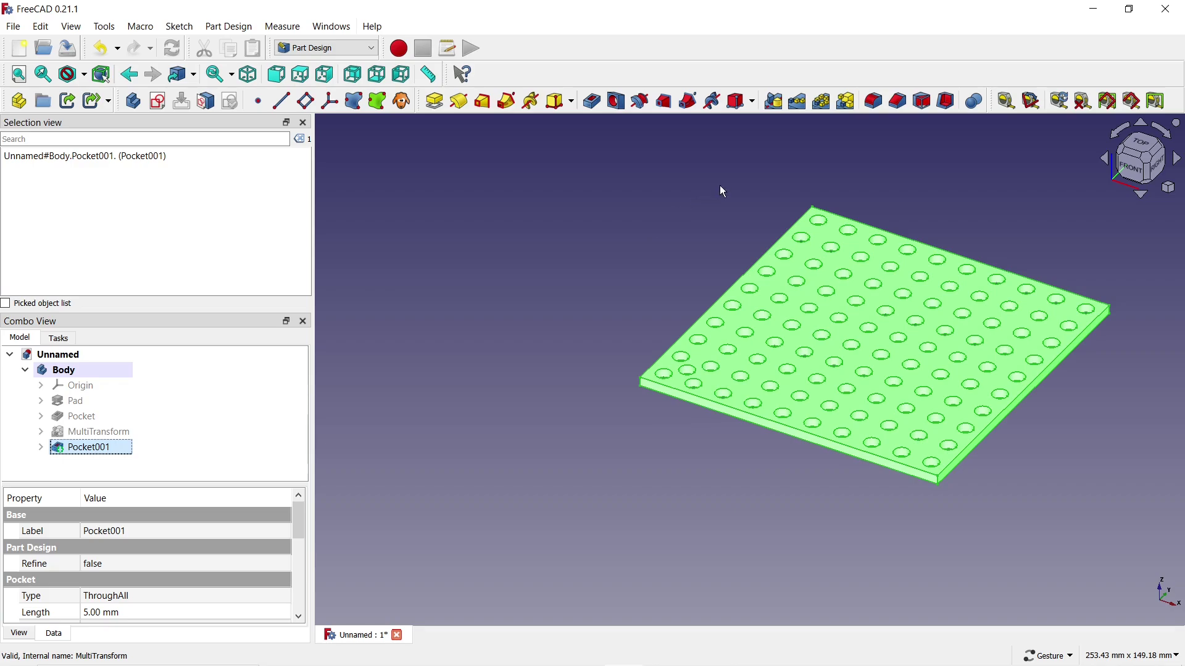
click(844, 104)
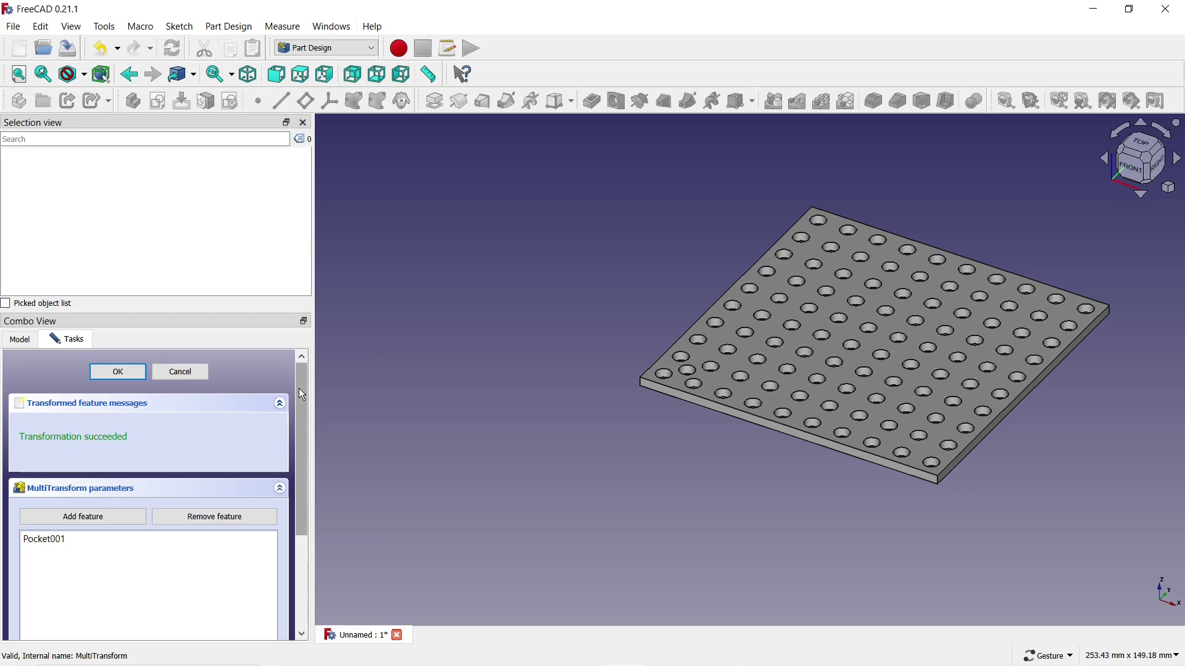
drag(299, 387, 310, 501)
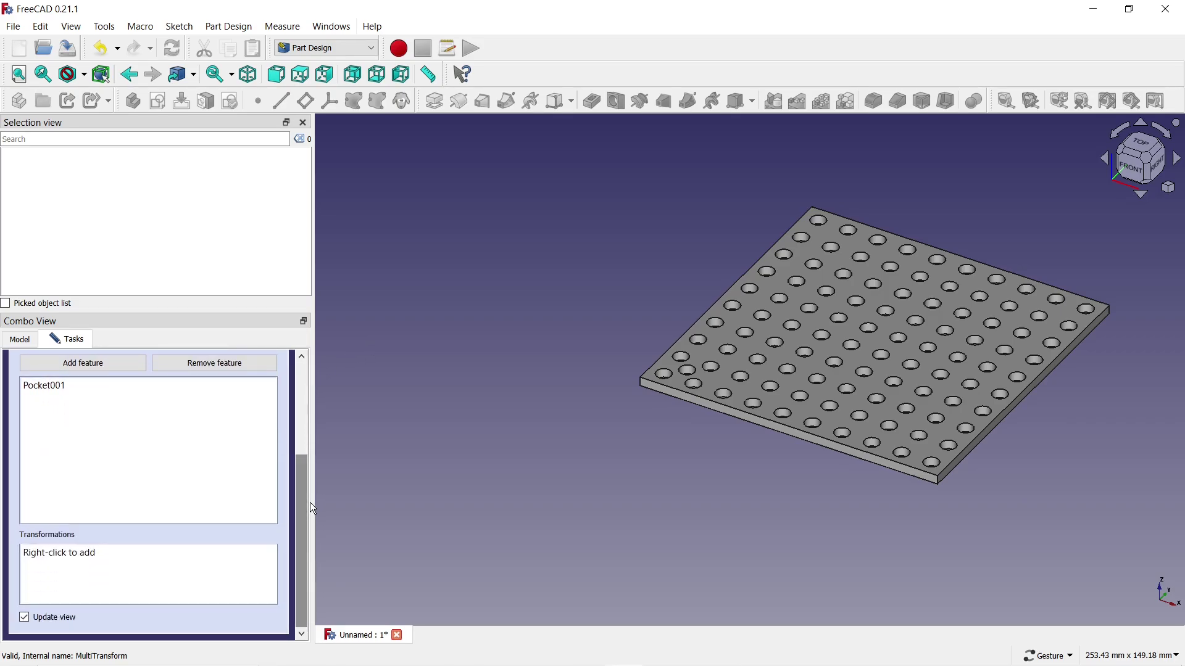
right_click(131, 553)
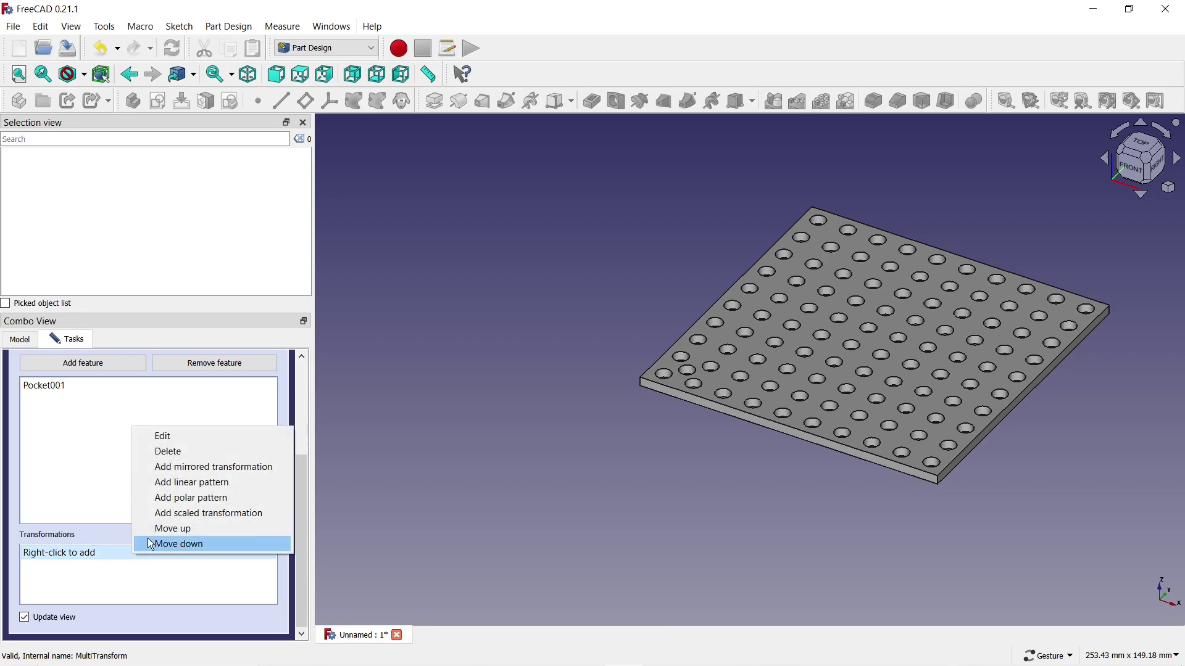
click(189, 485)
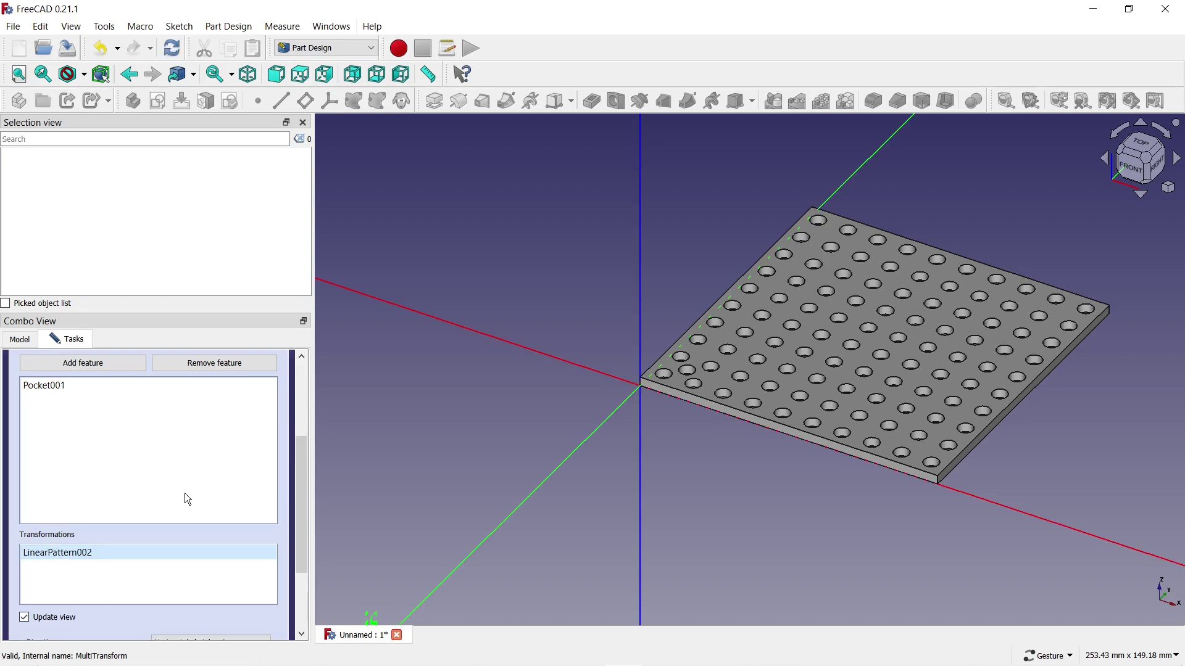
Set the linear pattern along the horizontal sketch axis to a length of 80 mm with 9 occurrences and accept it
drag(306, 535, 296, 602)
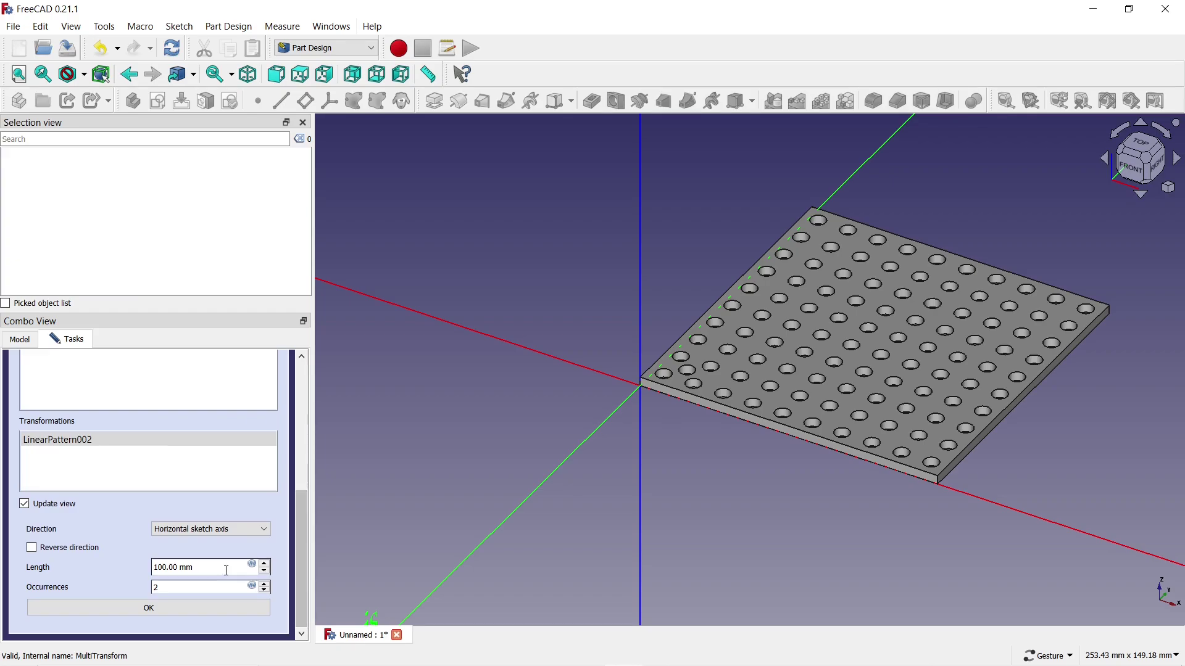
drag(225, 568, 139, 562)
text(80)
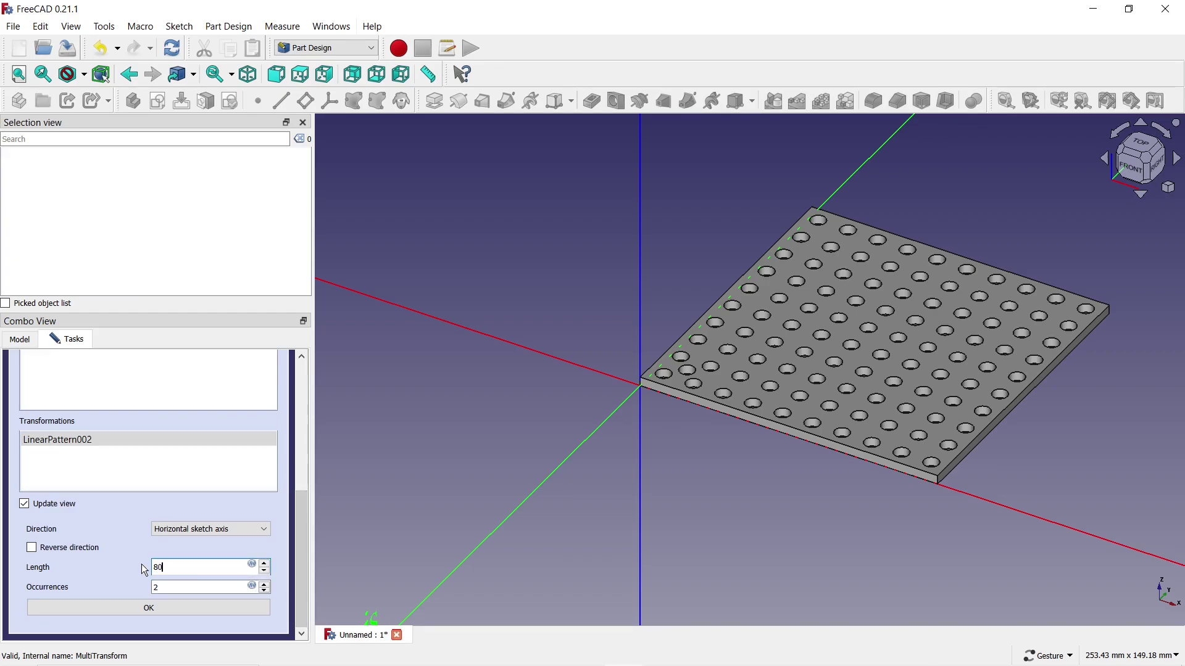
key(Tab)
text(9)
click(181, 568)
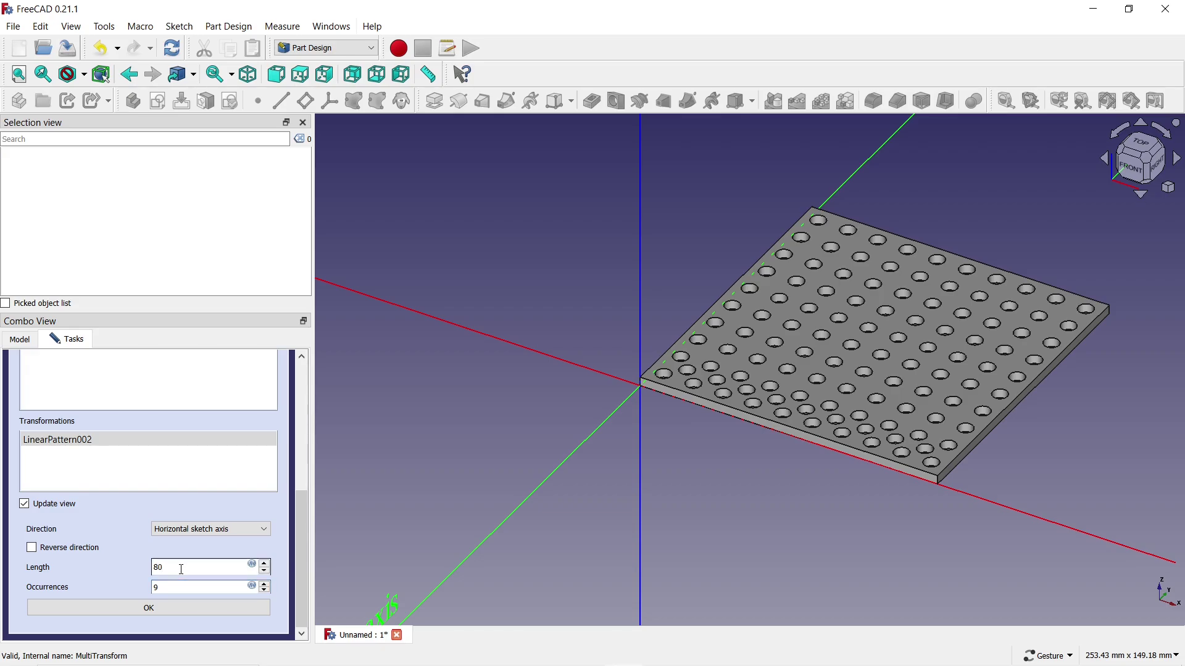
click(176, 607)
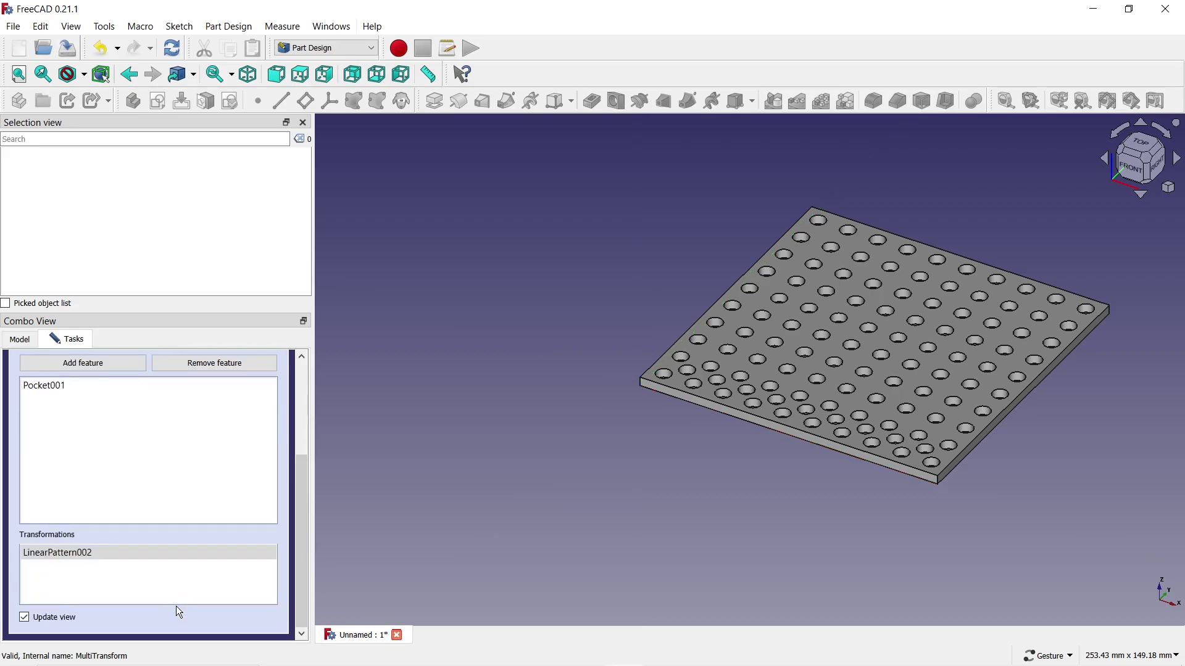
Add a second linear pattern for the staggered hole, using the plate's upper side edge parallel to the Y axis as direction reference
right_click(146, 557)
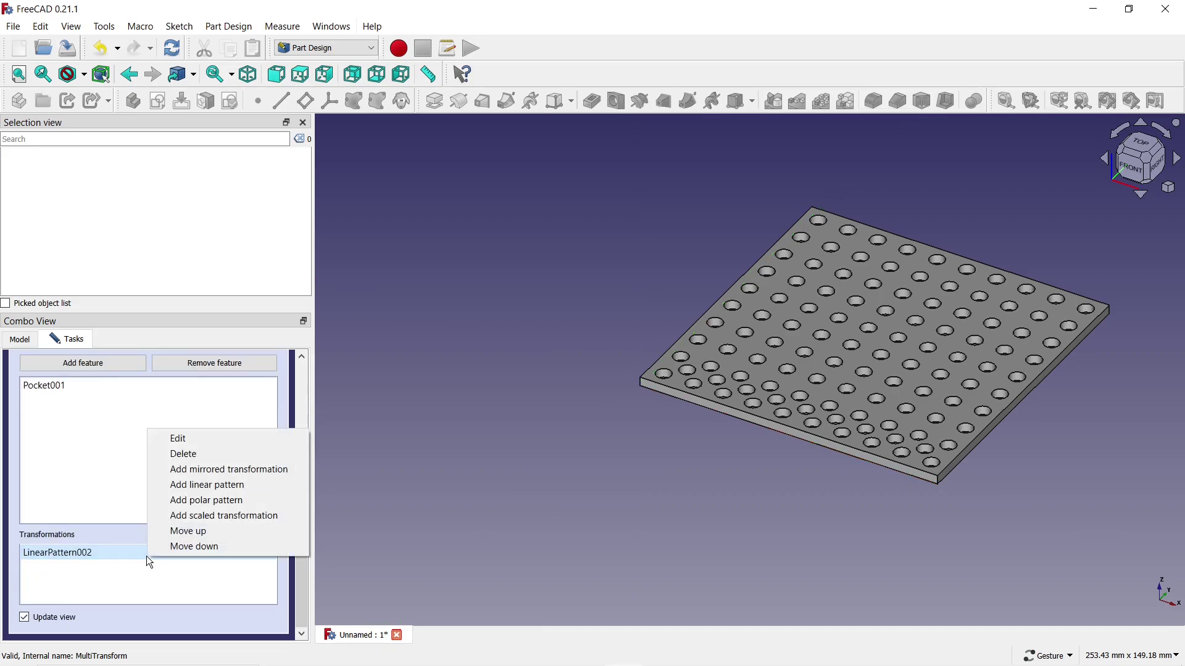
click(209, 487)
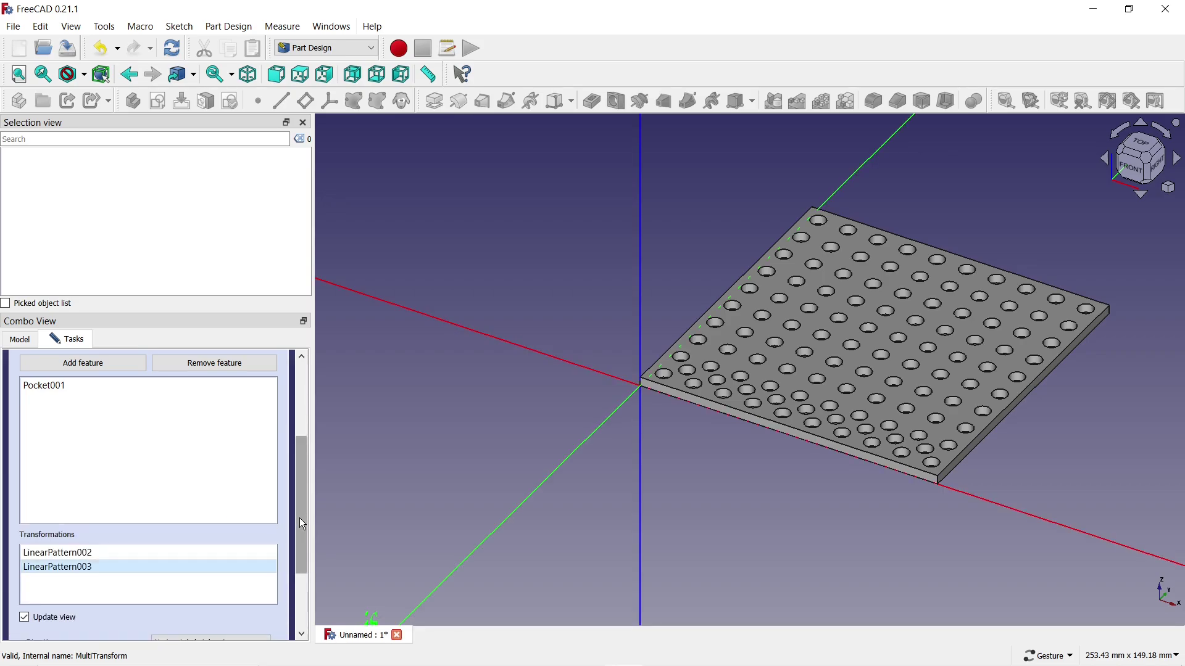
scroll(299, 517, down, 3)
click(270, 532)
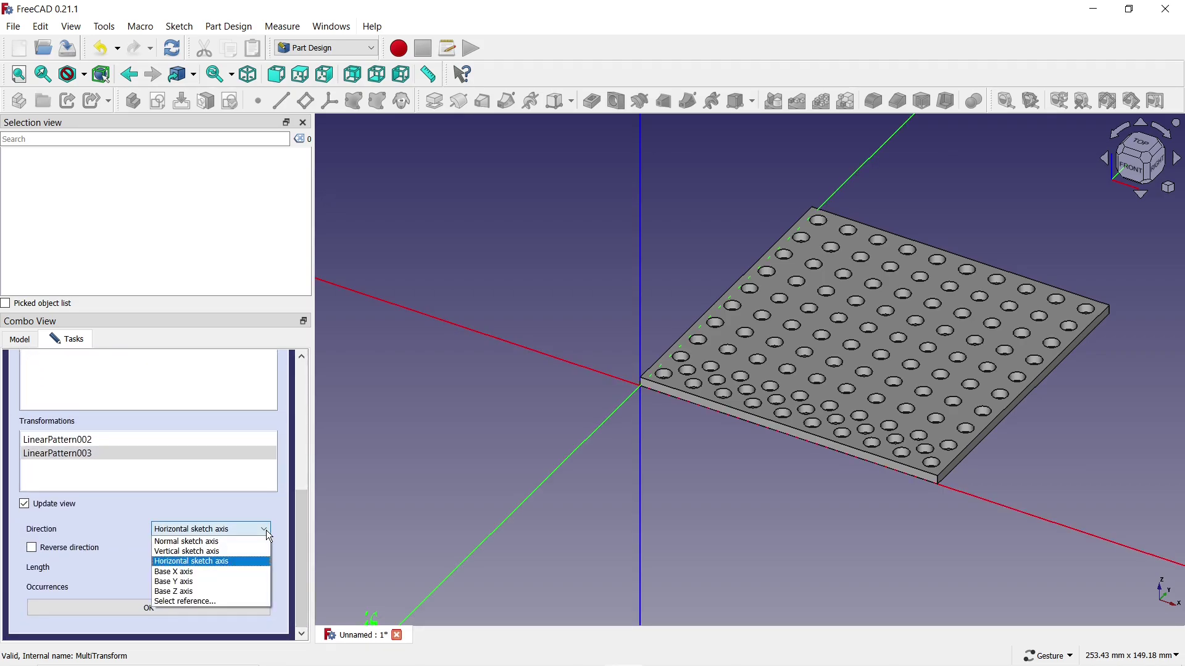
click(213, 600)
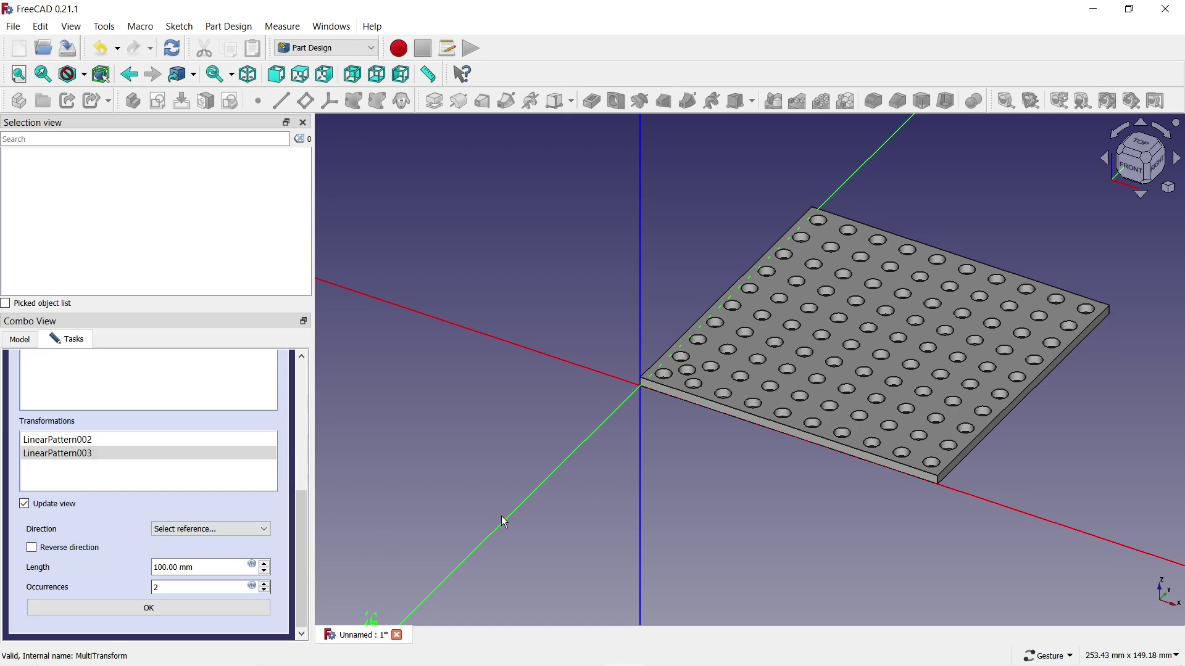
click(951, 462)
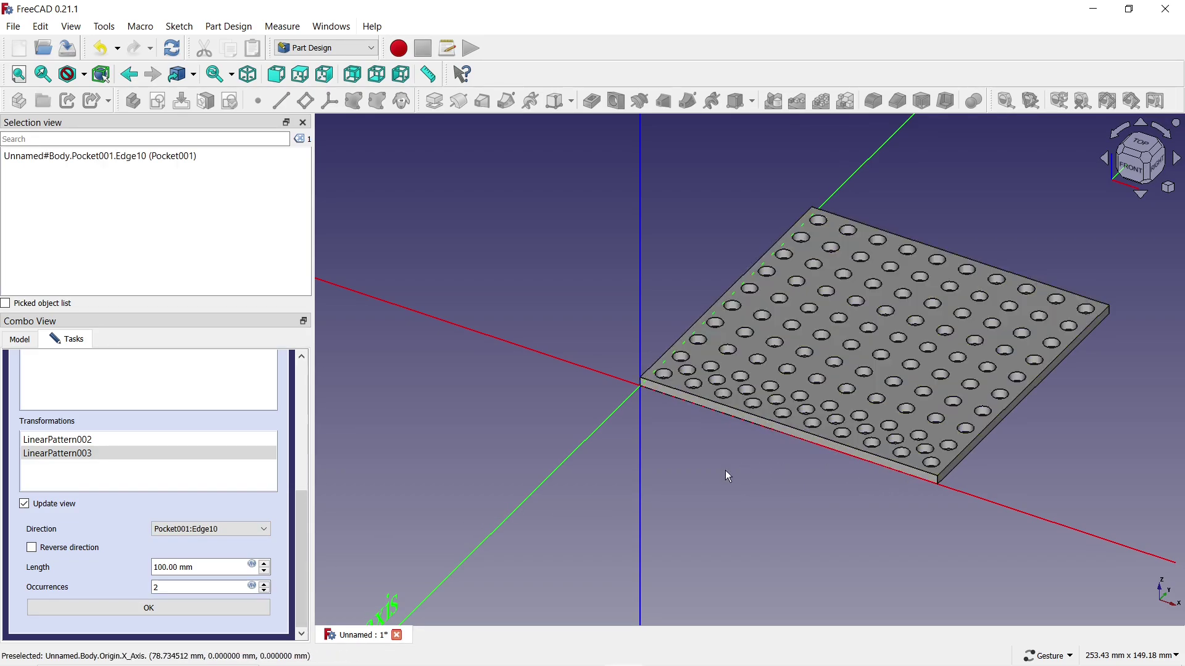
Set the staggered hole's second linear pattern to a length of 80 mm with 9 occurrences and complete the MultiTransform
triple_click(203, 569)
text(80)
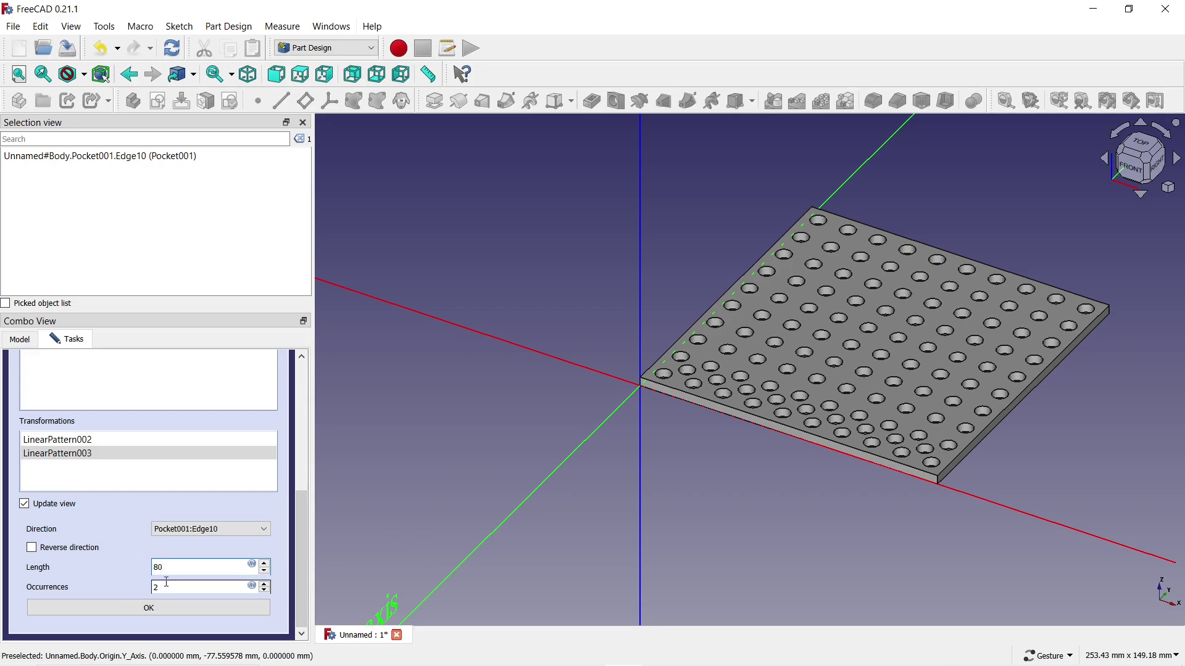
text(9)
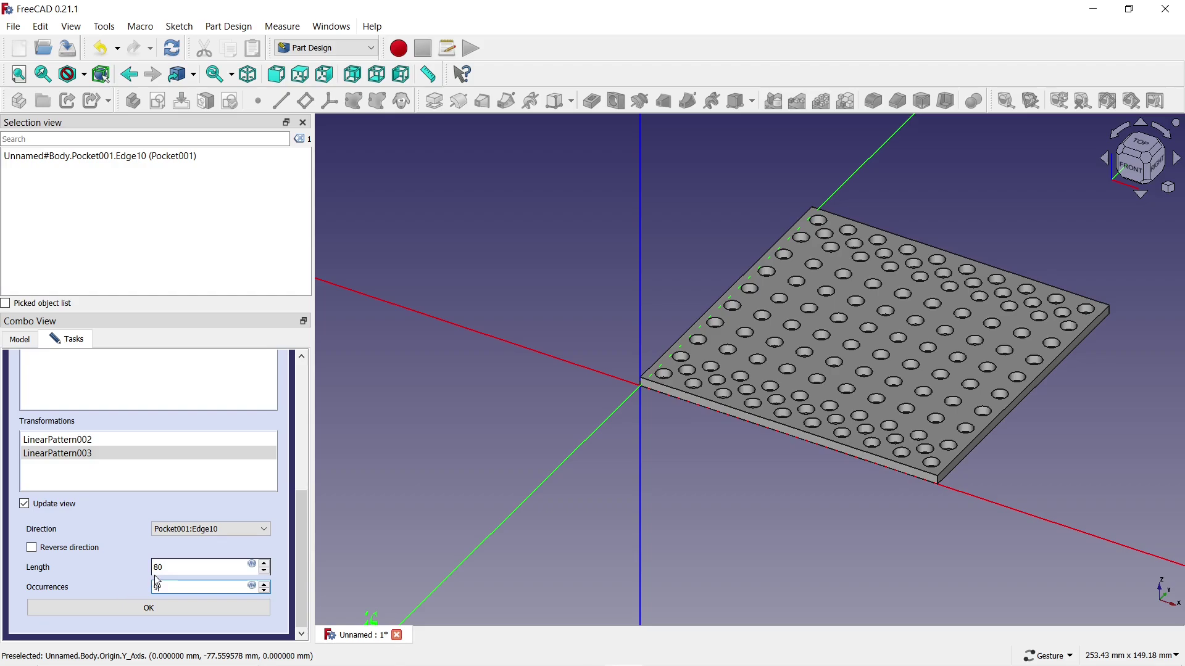
click(178, 566)
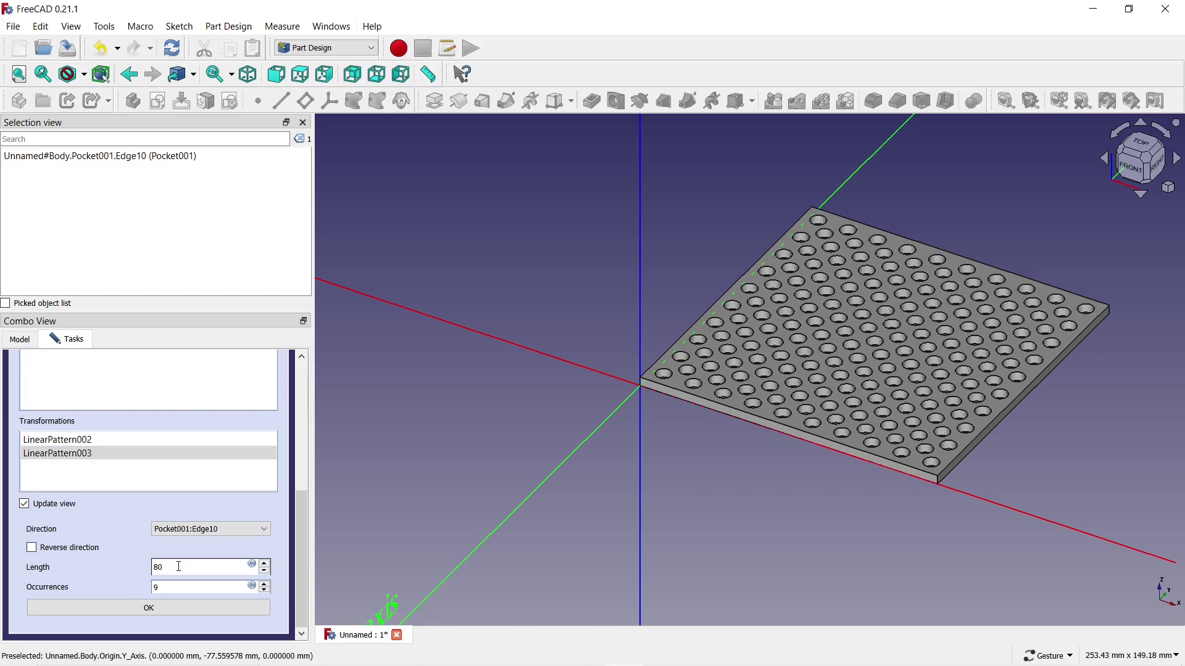
click(158, 609)
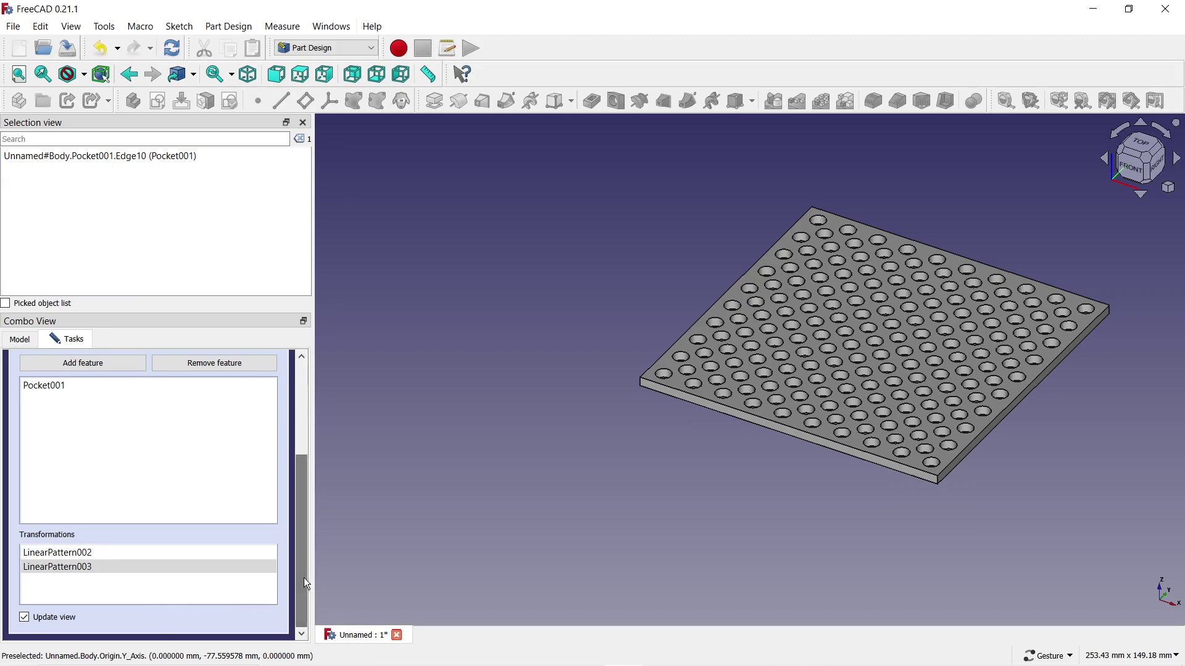
drag(302, 578, 313, 444)
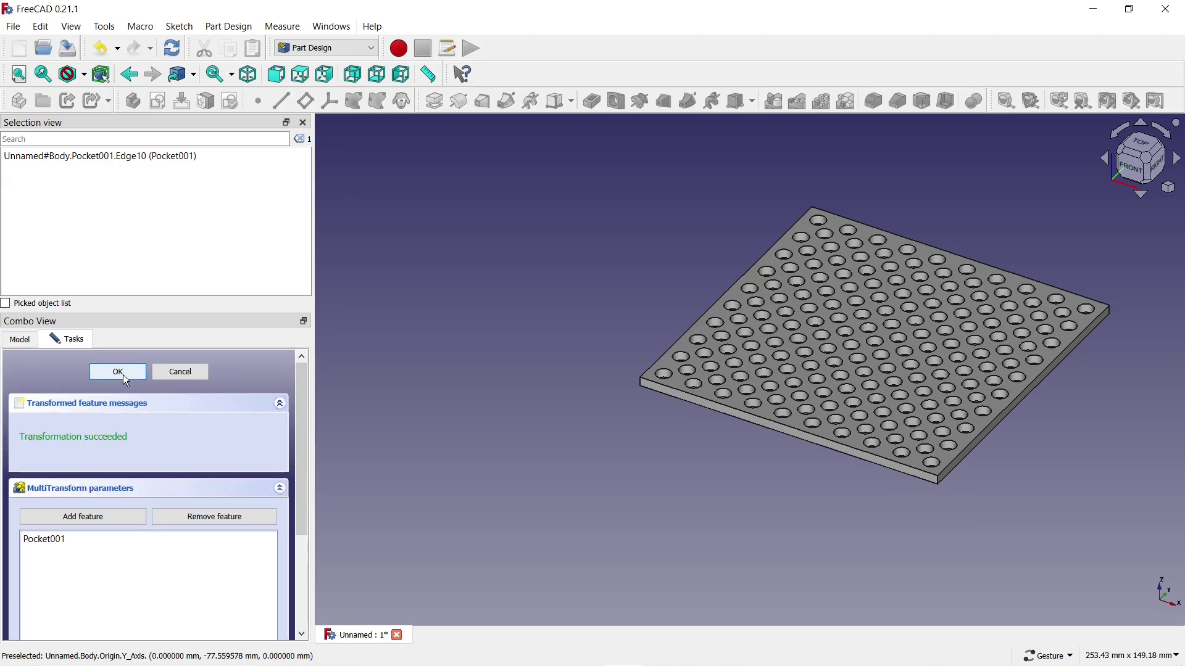
click(118, 372)
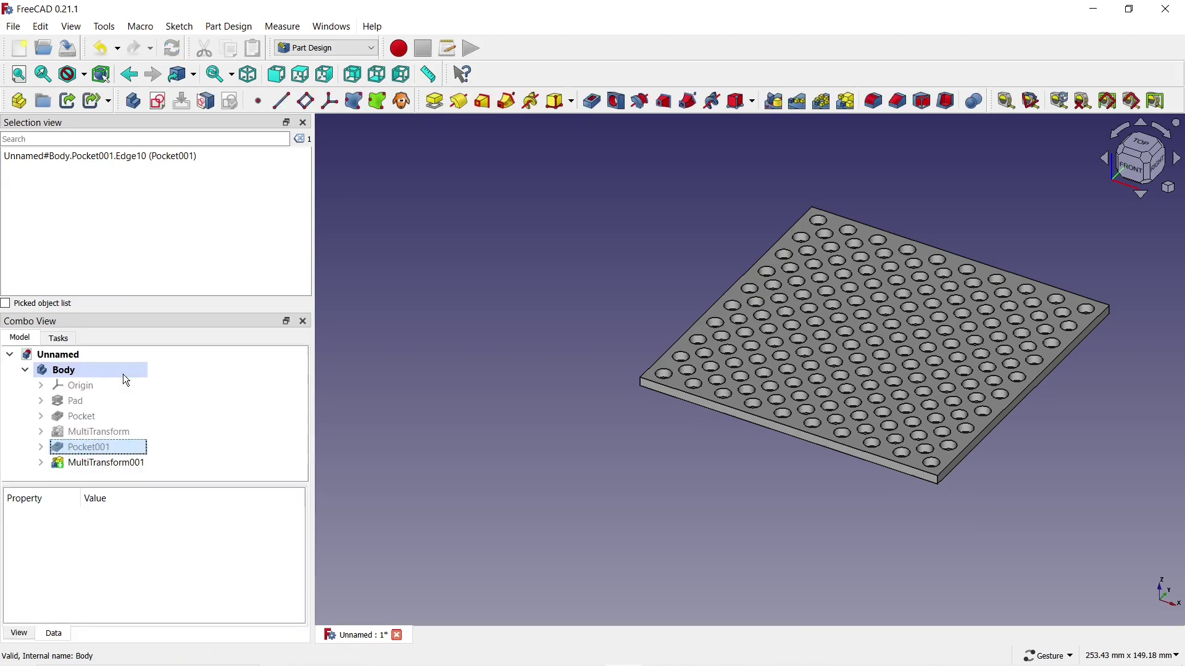
Start a Fillet on the perforated plate and select the two vertical corner edges at the ends of its front side
click(238, 463)
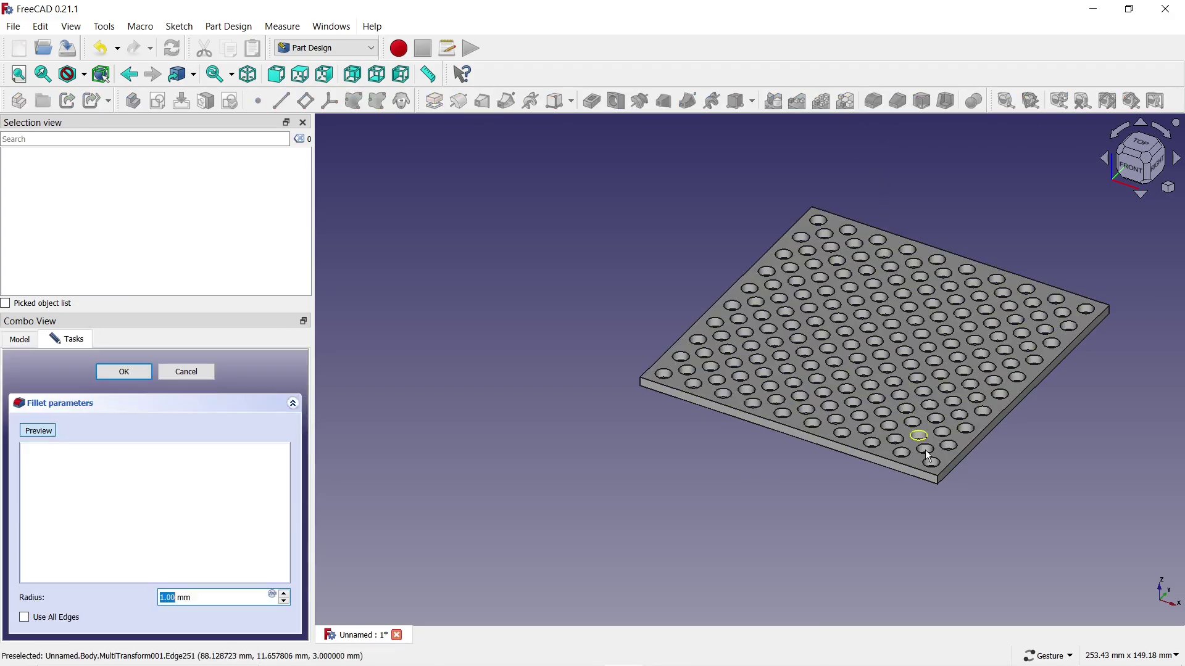
scroll(936, 484, up, 5)
click(935, 463)
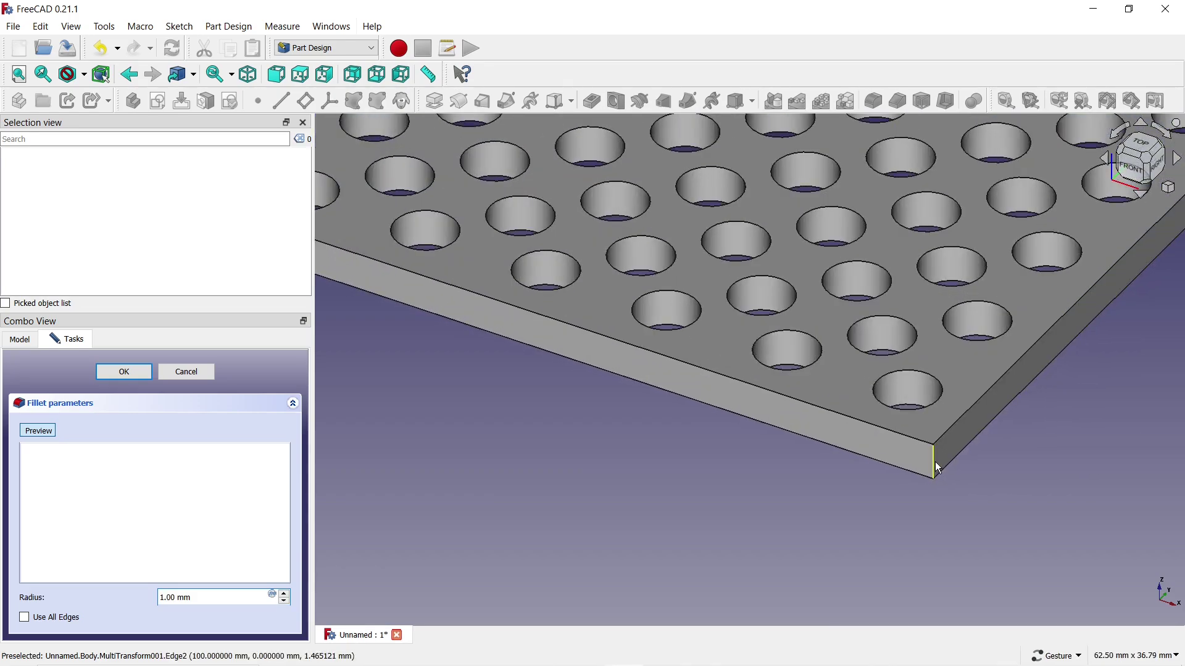
click(936, 464)
scroll(935, 461, down, 5)
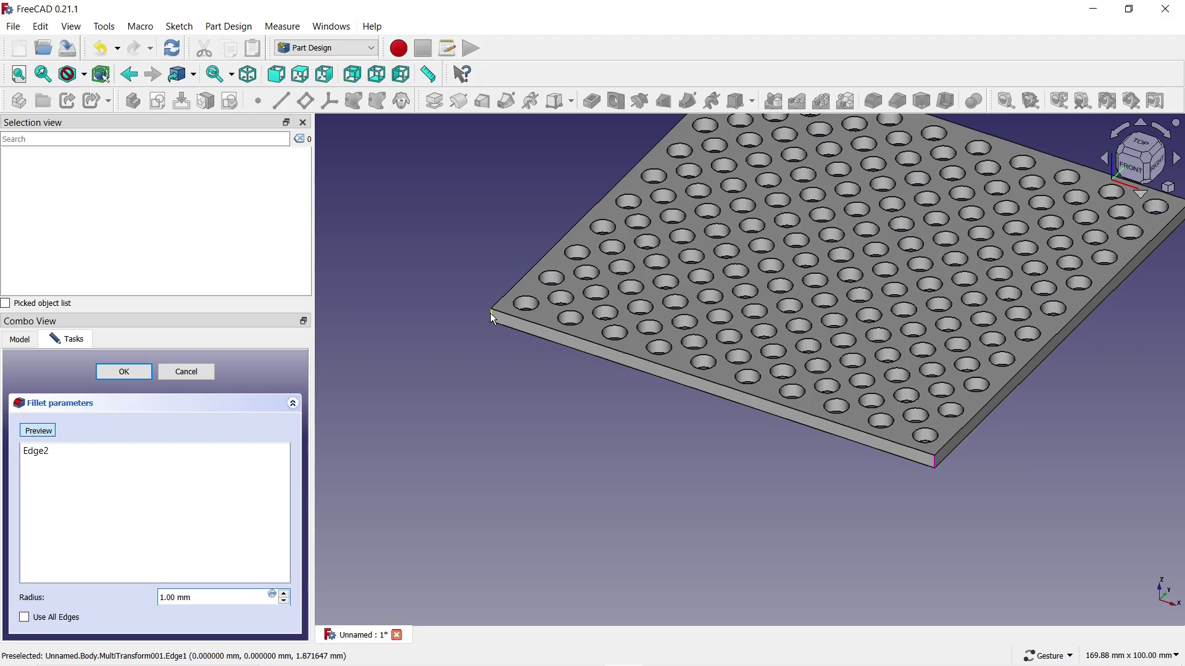
click(492, 317)
Add the two vertical corner edges at the plate's rear side to the fillet selection
scroll(443, 368, down, 4)
drag(764, 251, 604, 351)
scroll(741, 272, up, 6)
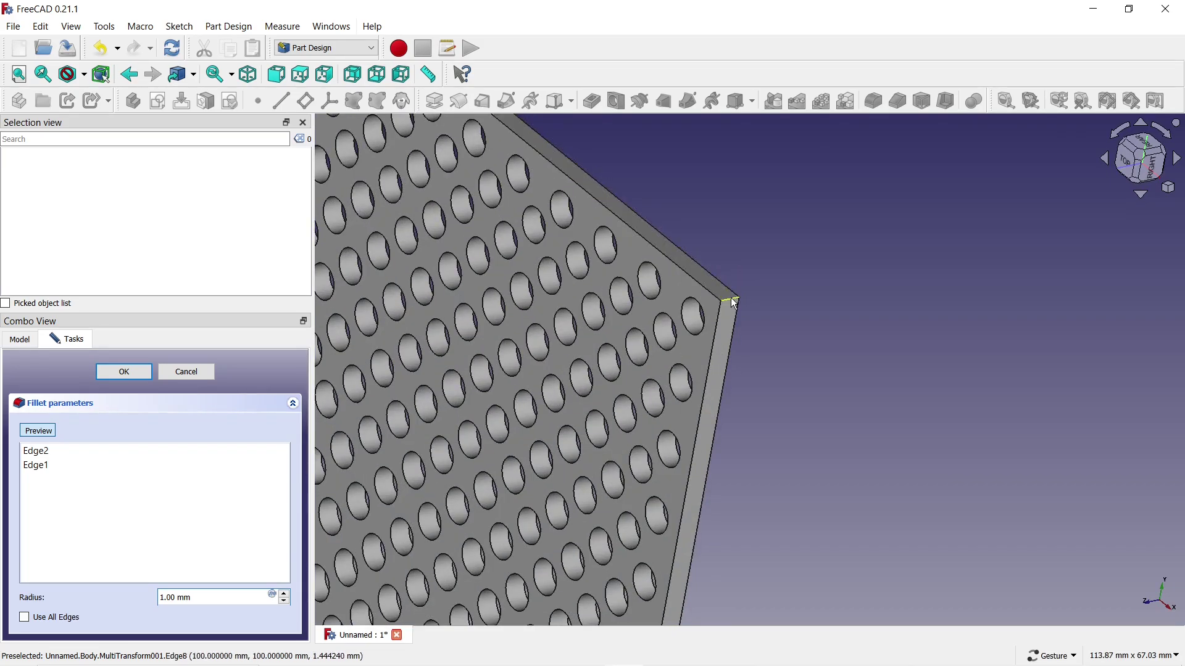
click(786, 325)
scroll(786, 325, down, 5)
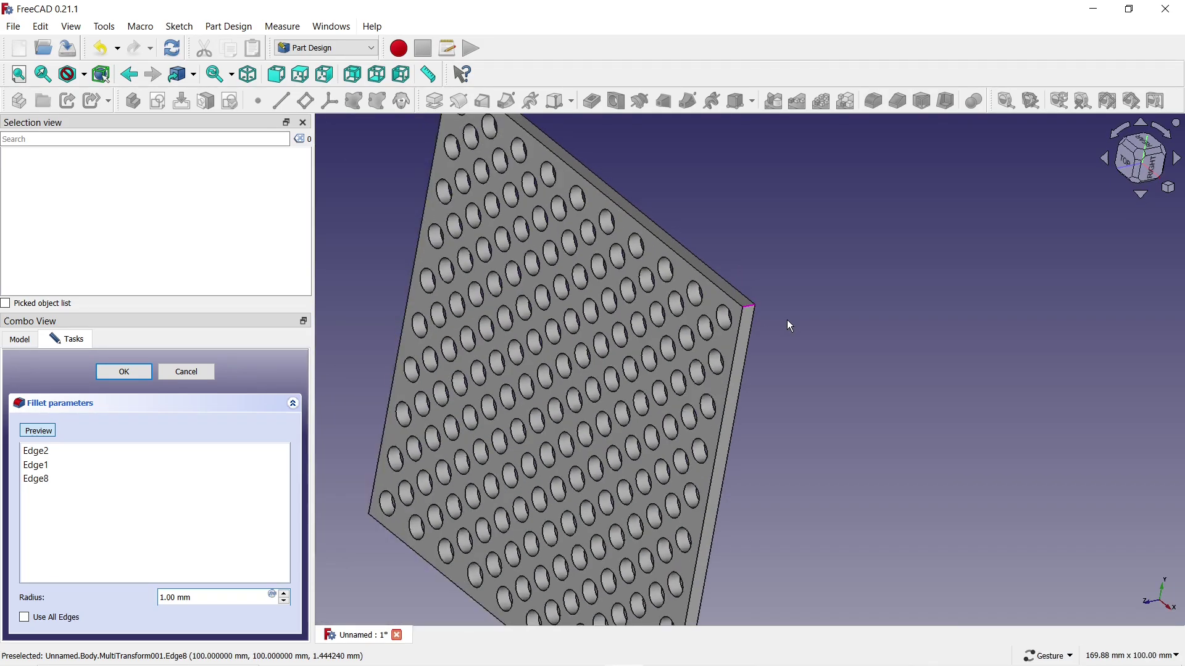
drag(719, 211, 756, 328)
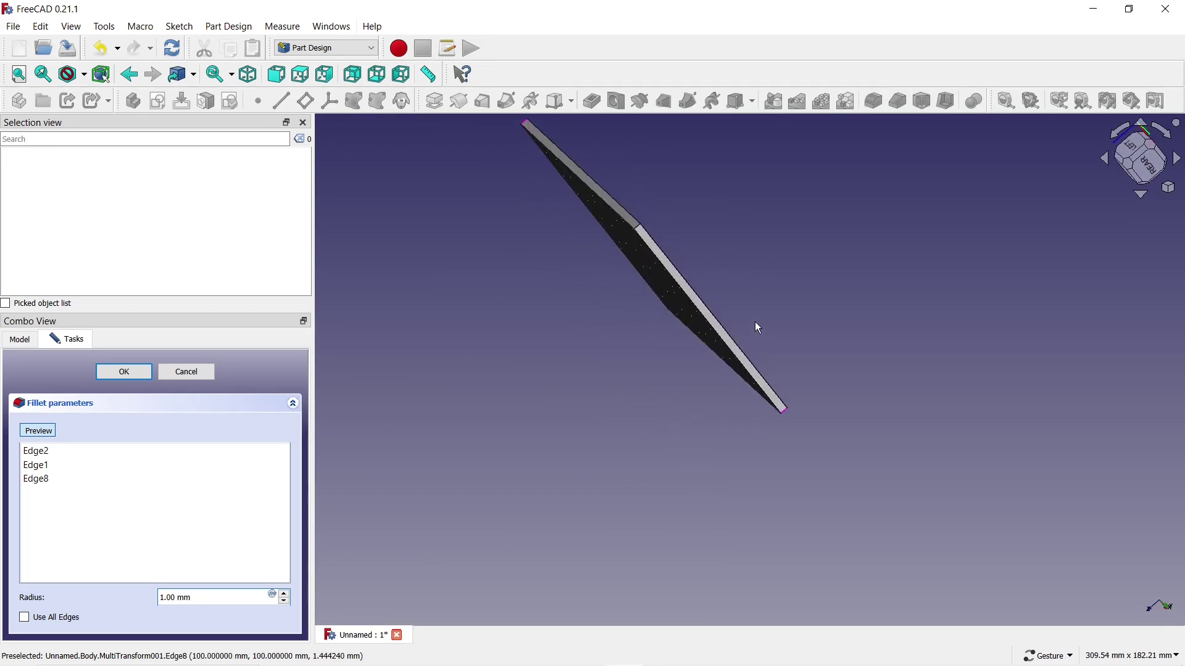
scroll(669, 229, up, 6)
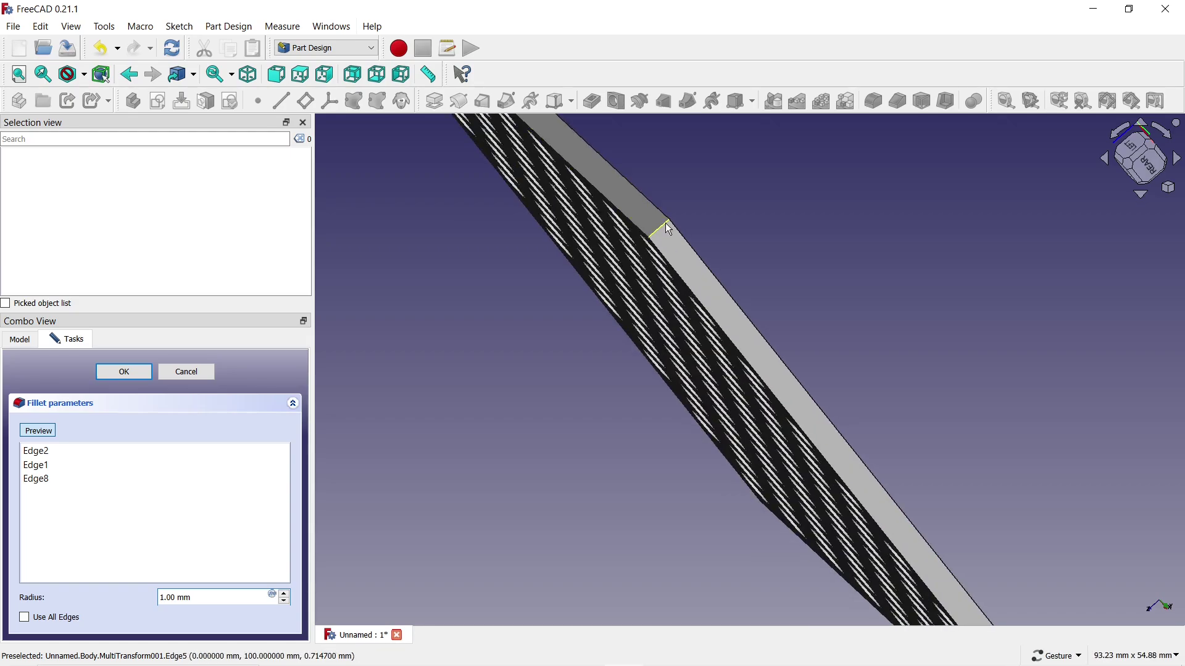
click(646, 268)
scroll(628, 283, down, 5)
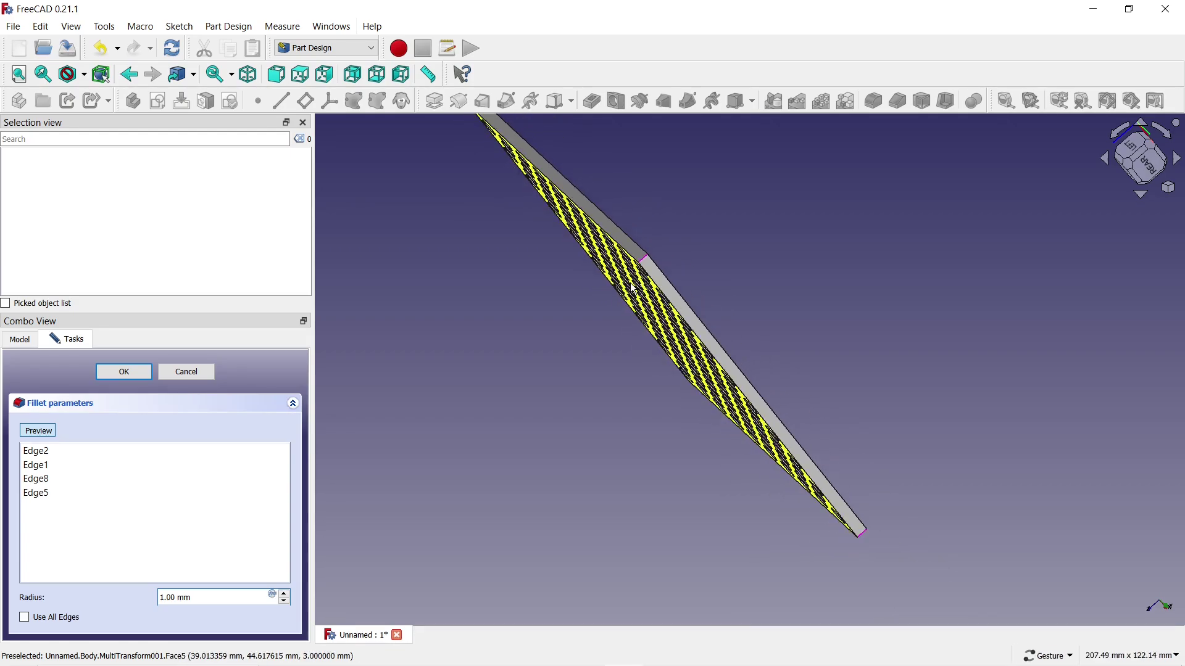
Set the radius of the four corner fillets to 5 mm and accept the fillet
drag(501, 389, 725, 321)
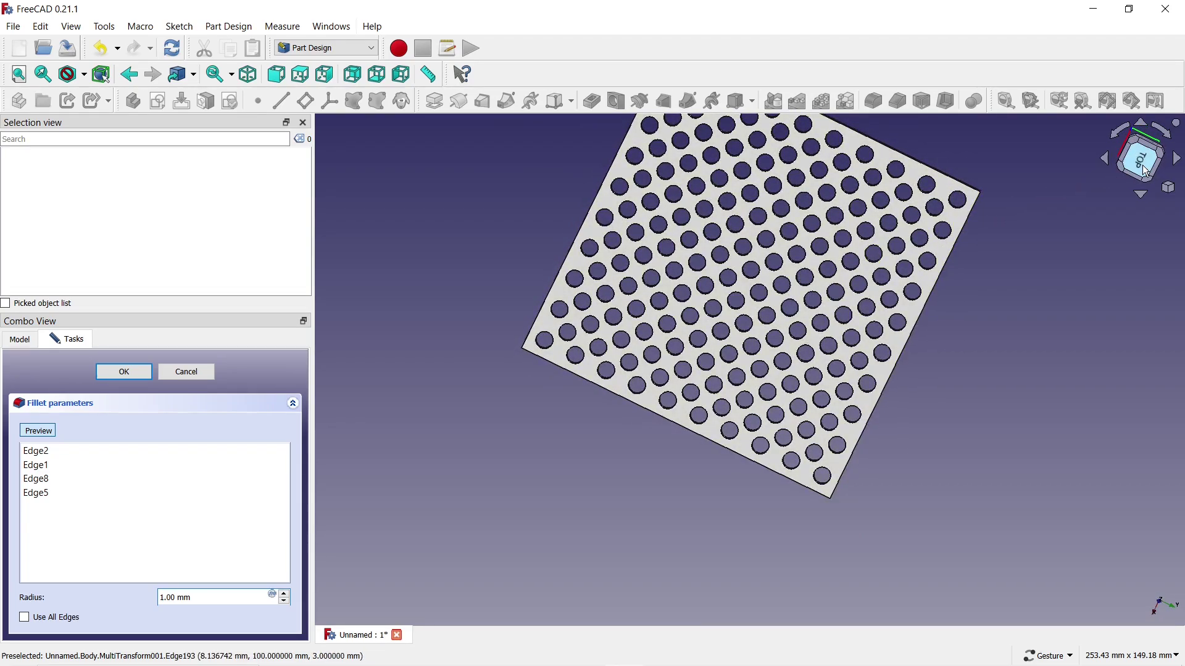
click(1147, 165)
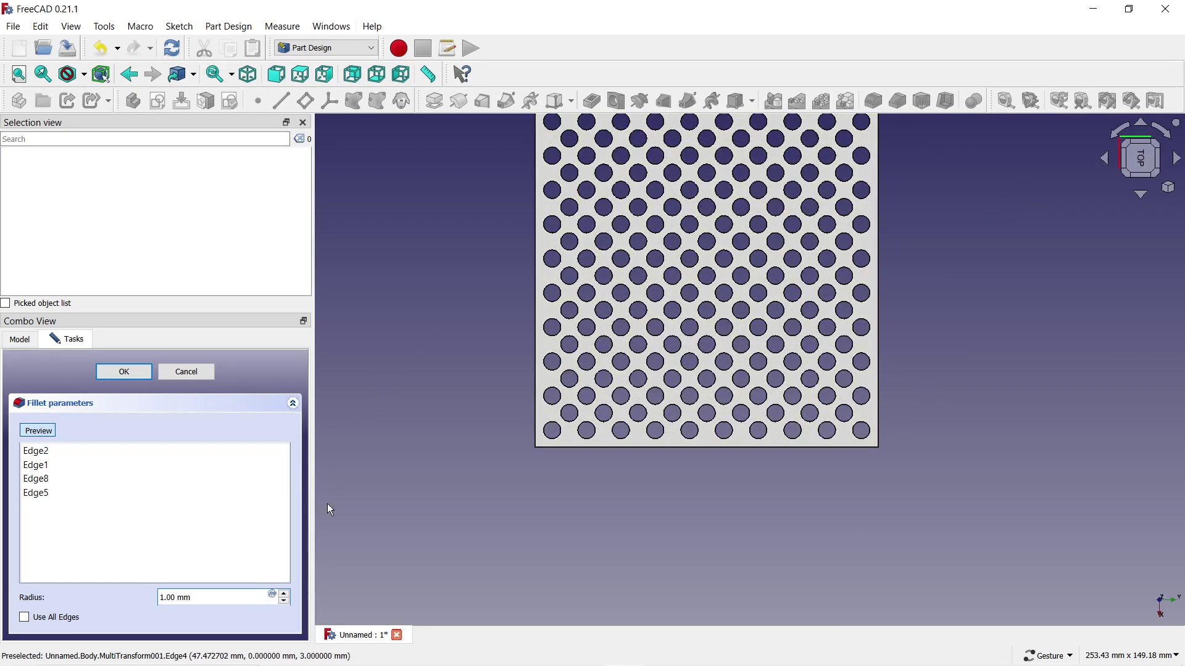
click(286, 595)
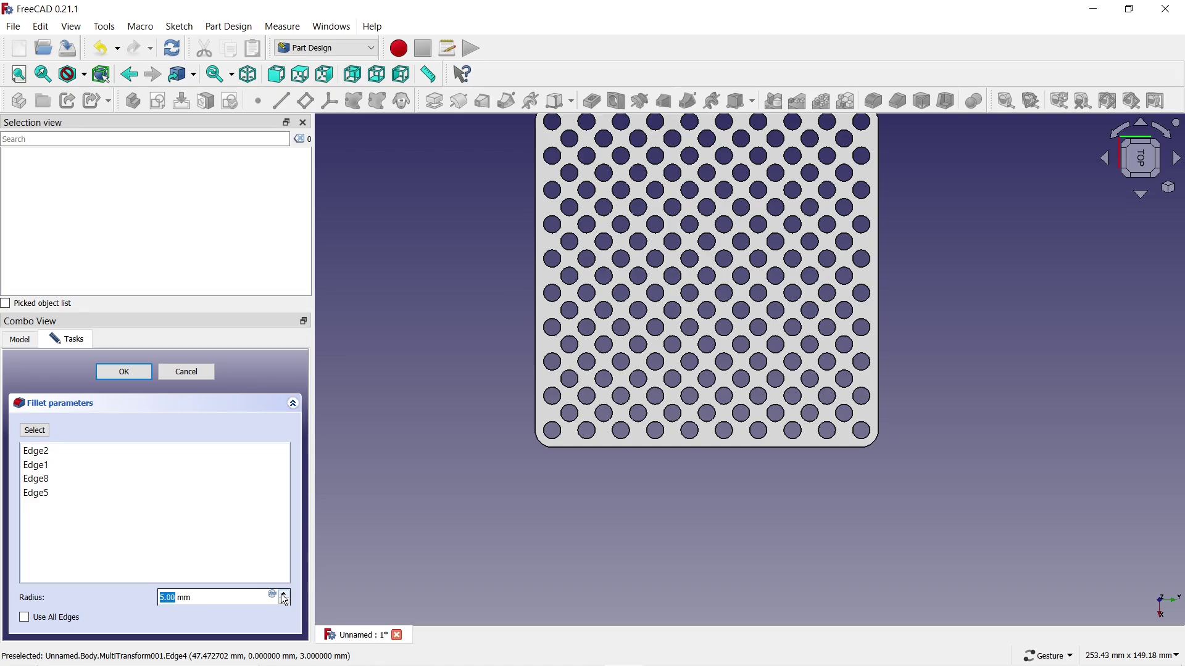
click(131, 372)
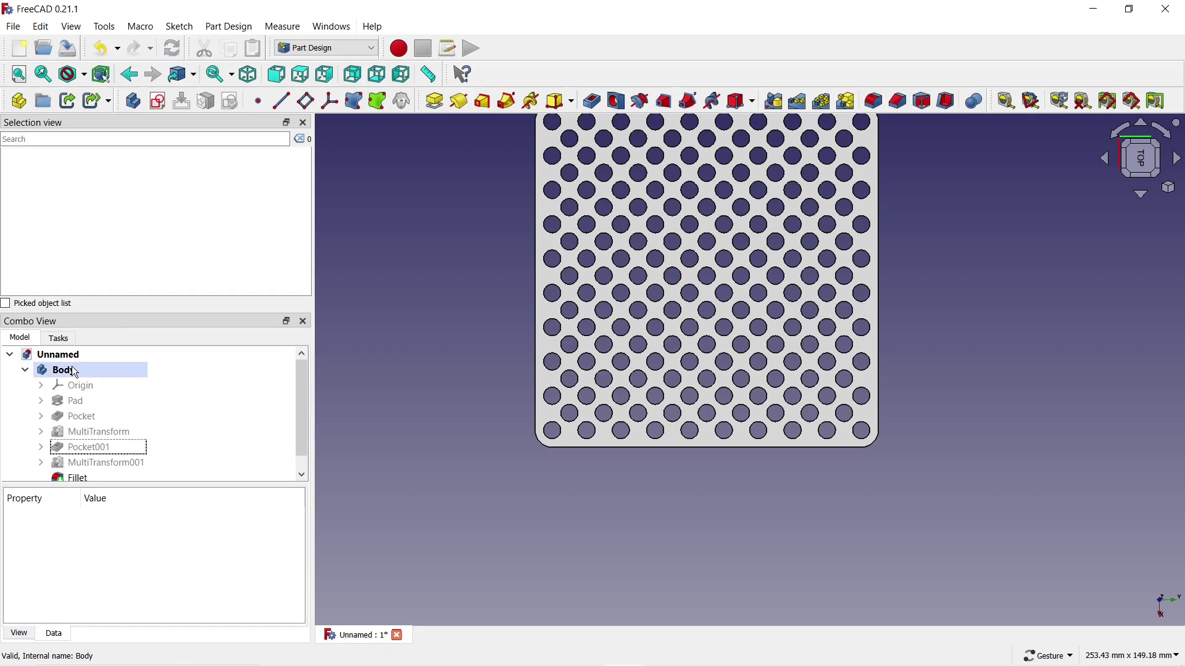
Open the body's appearance settings, set its display mode to Shaded and its material to Chrome
click(73, 374)
right_click(73, 375)
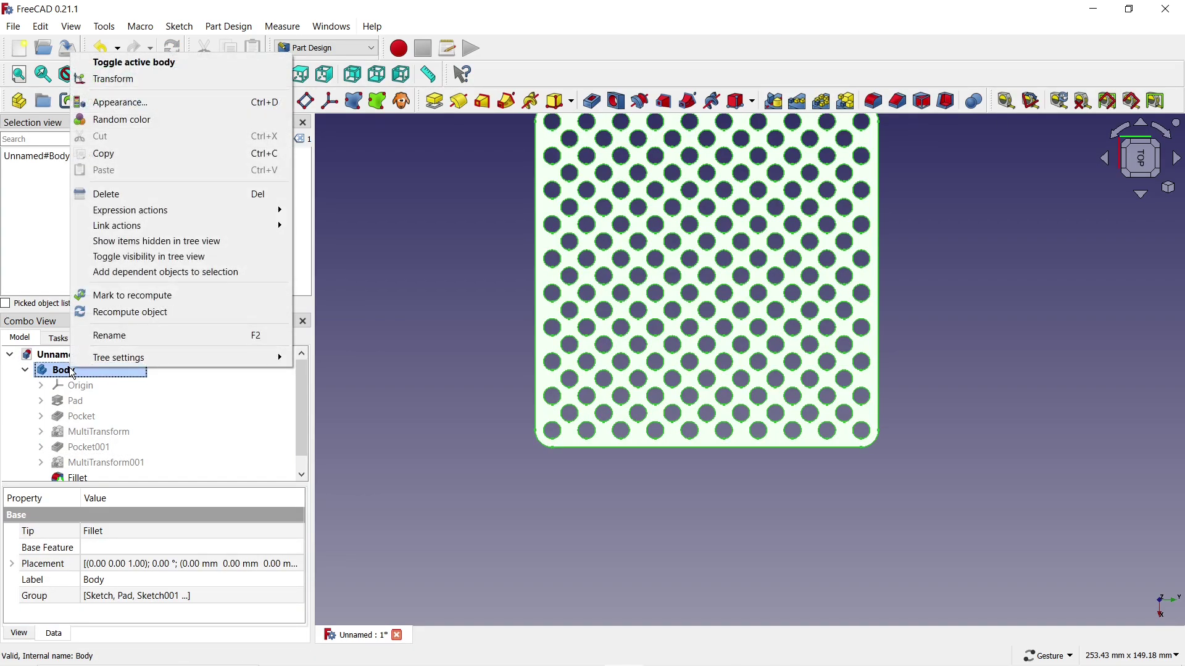
click(118, 103)
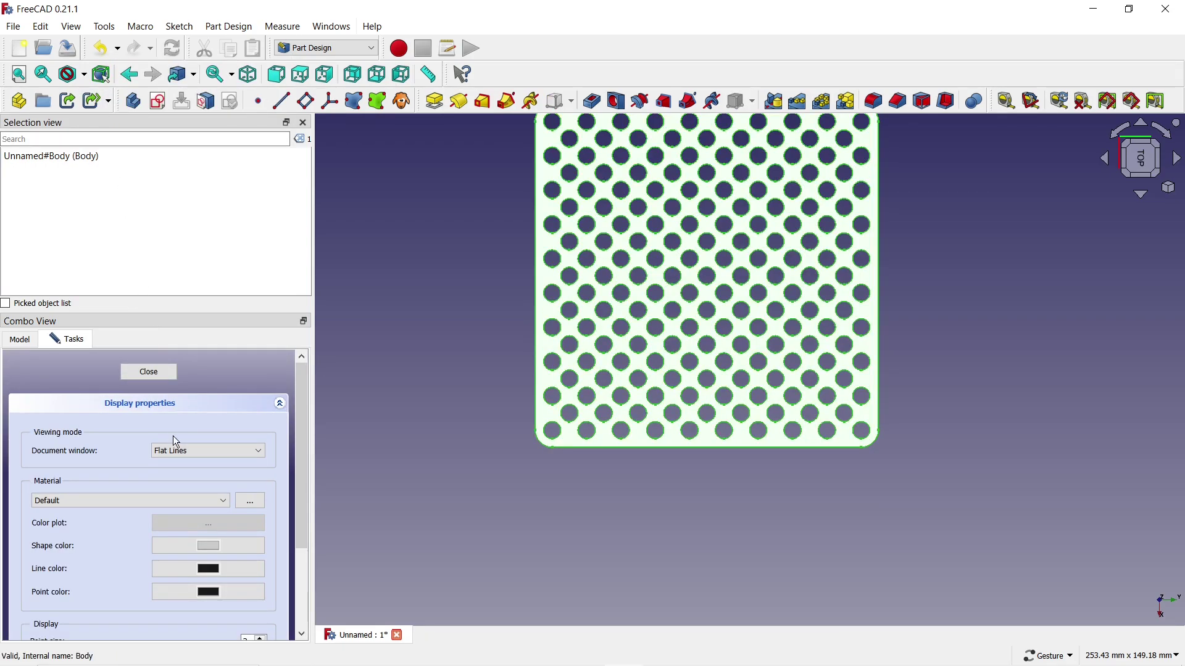
click(175, 451)
click(180, 474)
click(137, 501)
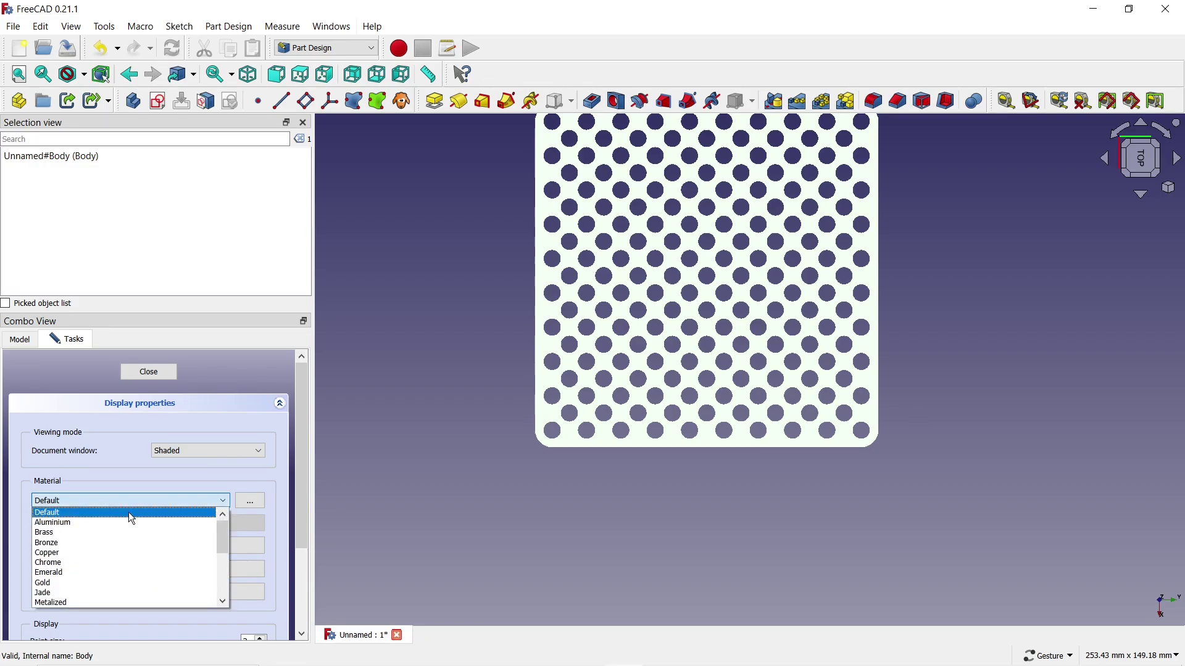
click(86, 562)
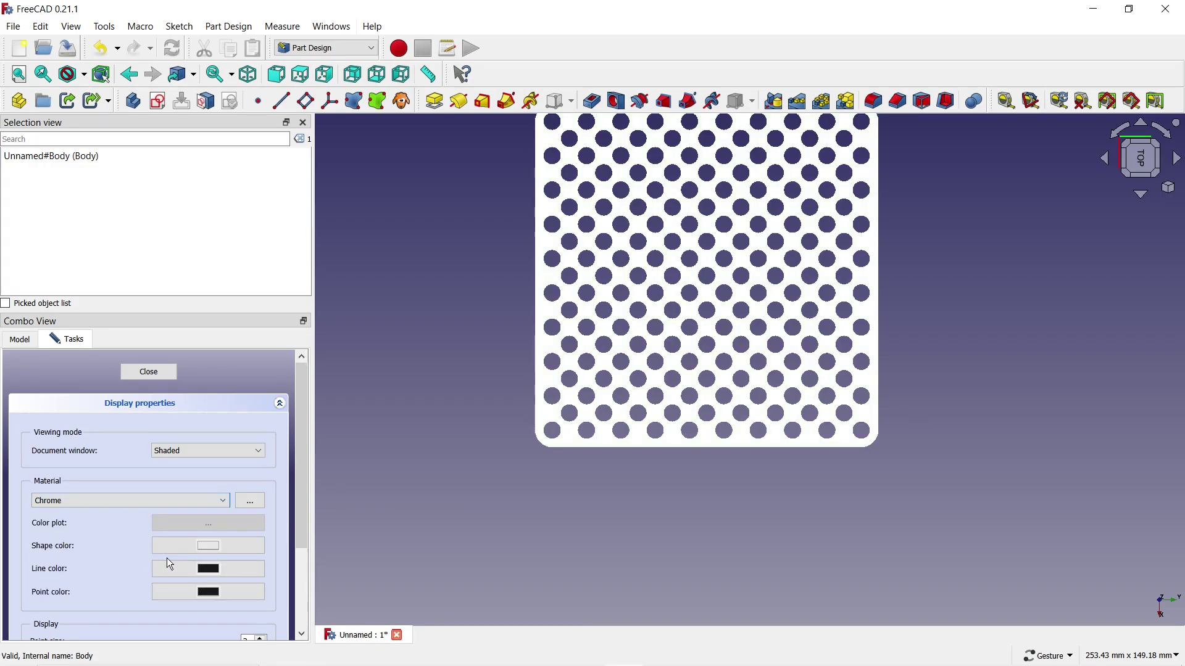
Set the body's shape color to the basic green #00aa00 and close the appearance settings
click(208, 546)
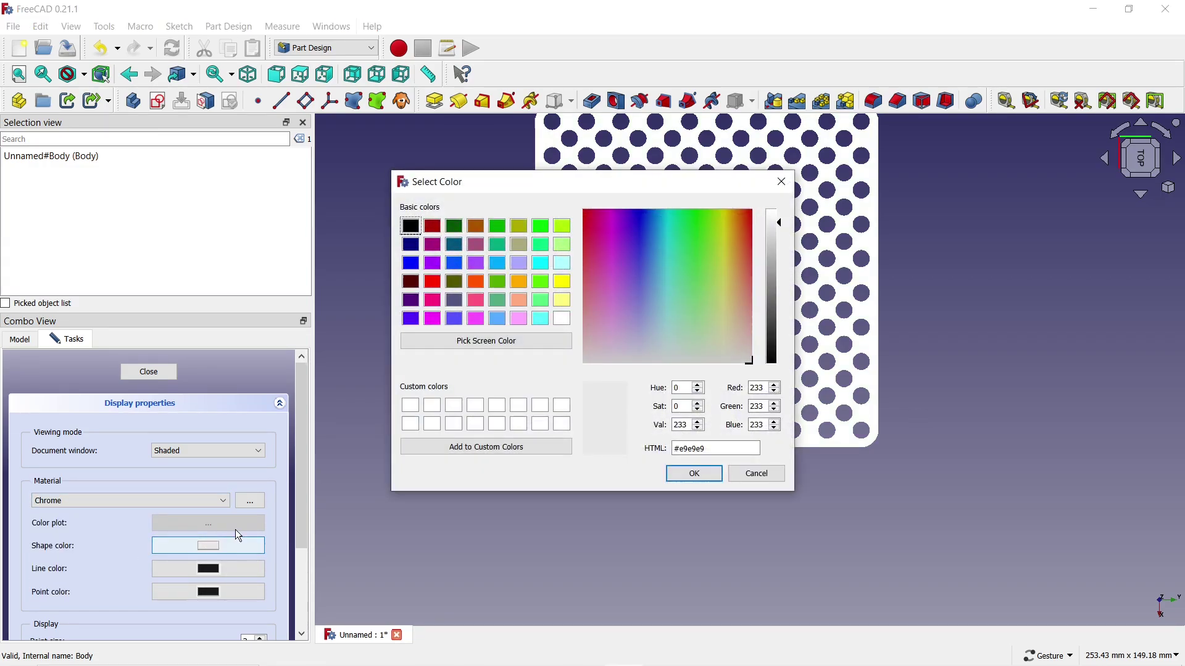
click(499, 229)
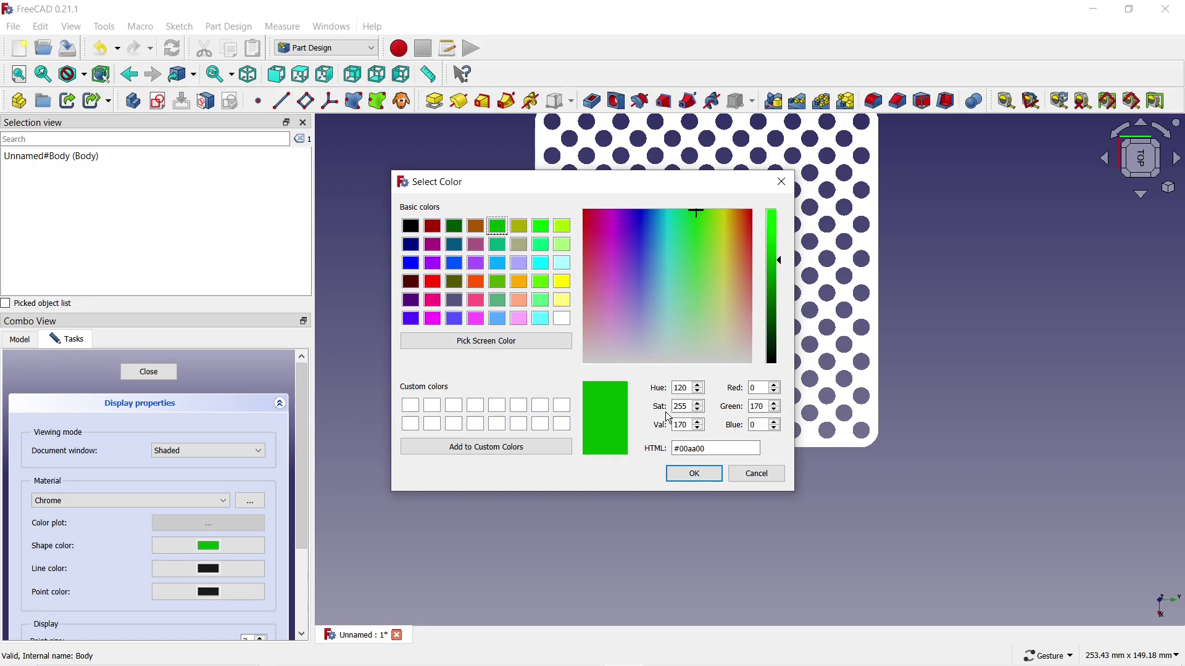
click(687, 479)
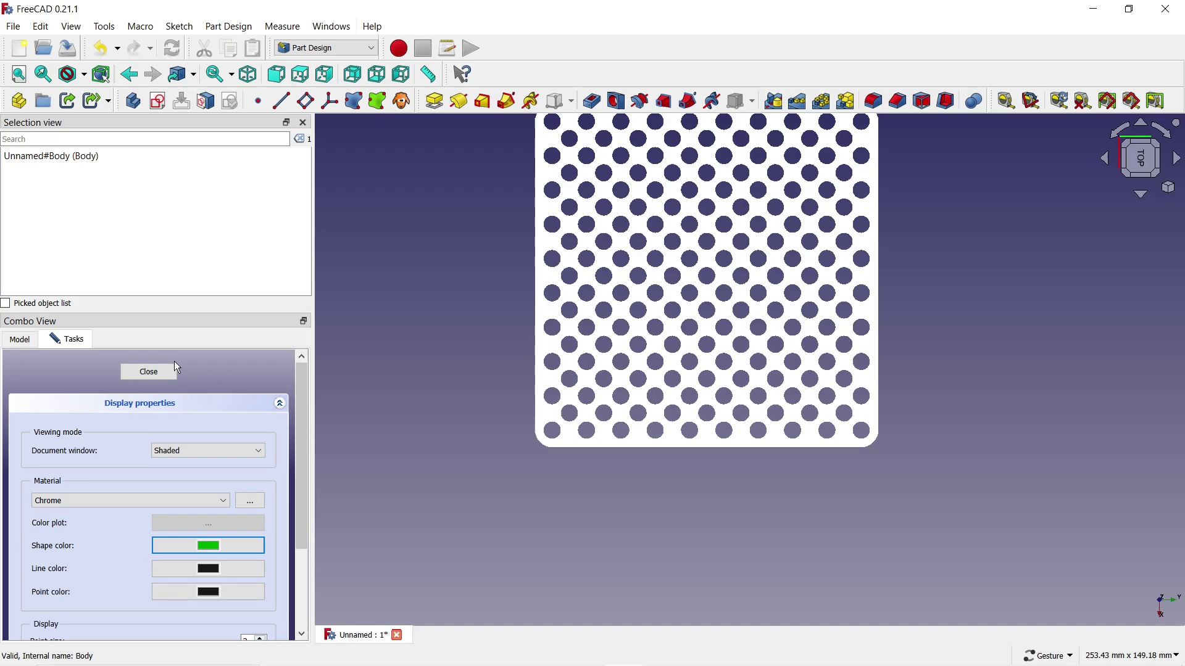
click(149, 373)
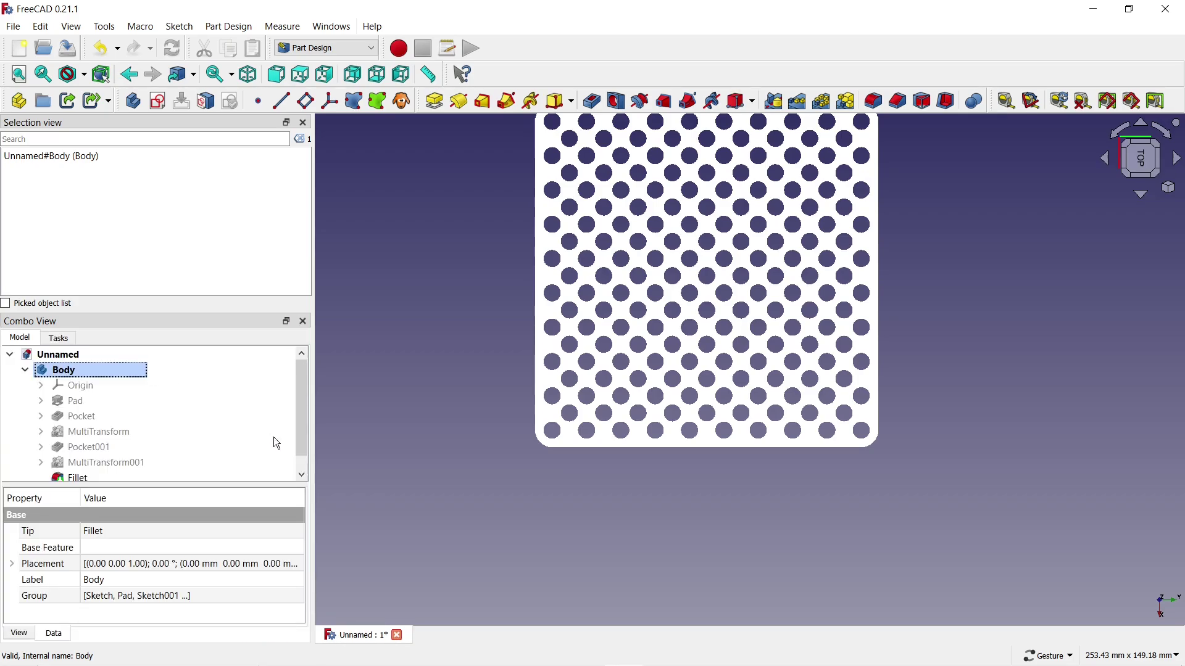
Deselect the body and examine the finished perforated plate from several angles
scroll(362, 491, down, 2)
drag(439, 516, 551, 477)
click(580, 494)
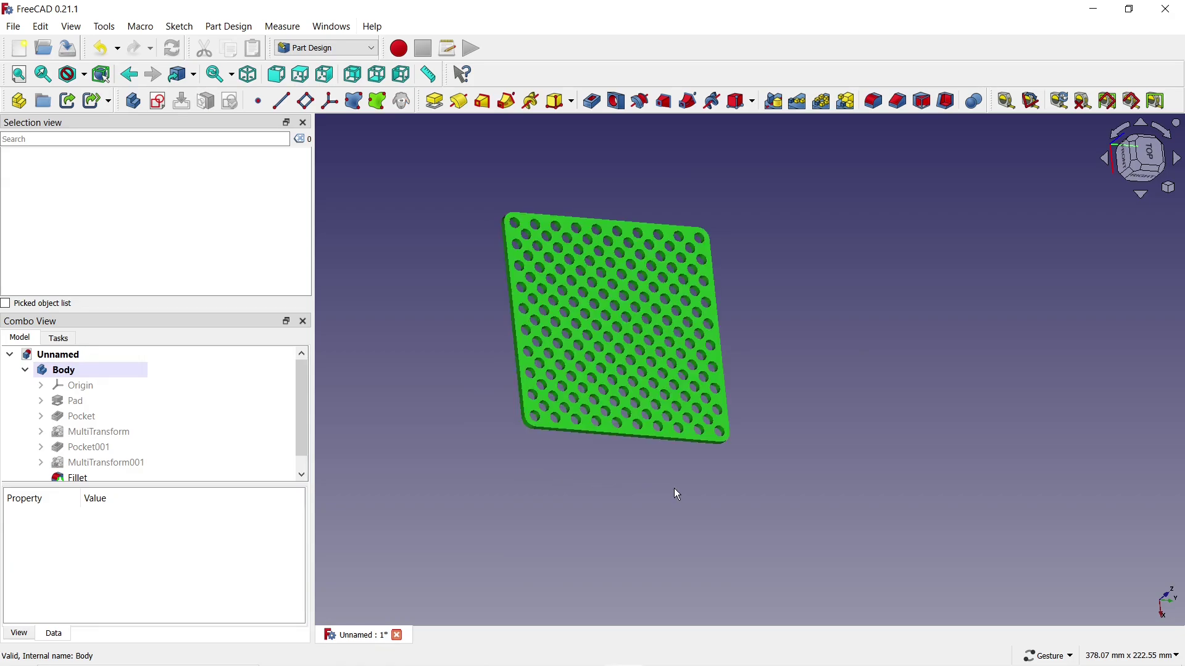
drag(743, 489, 706, 451)
scroll(679, 230, up, 5)
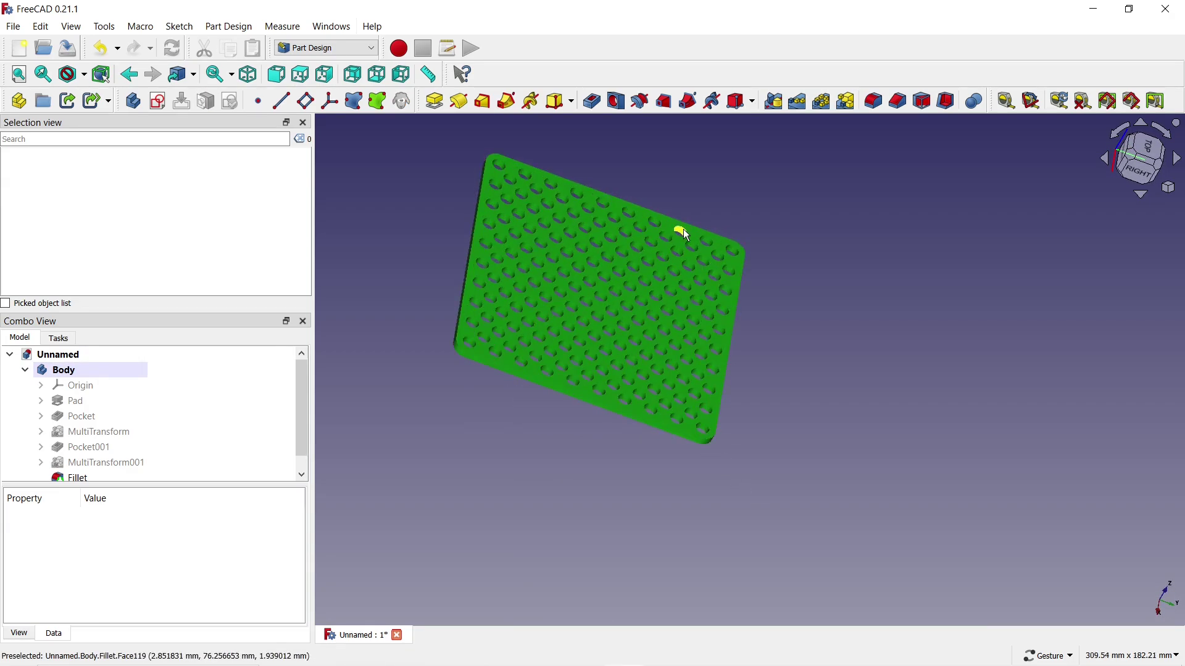
scroll(669, 250, down, 3)
drag(796, 447, 837, 373)
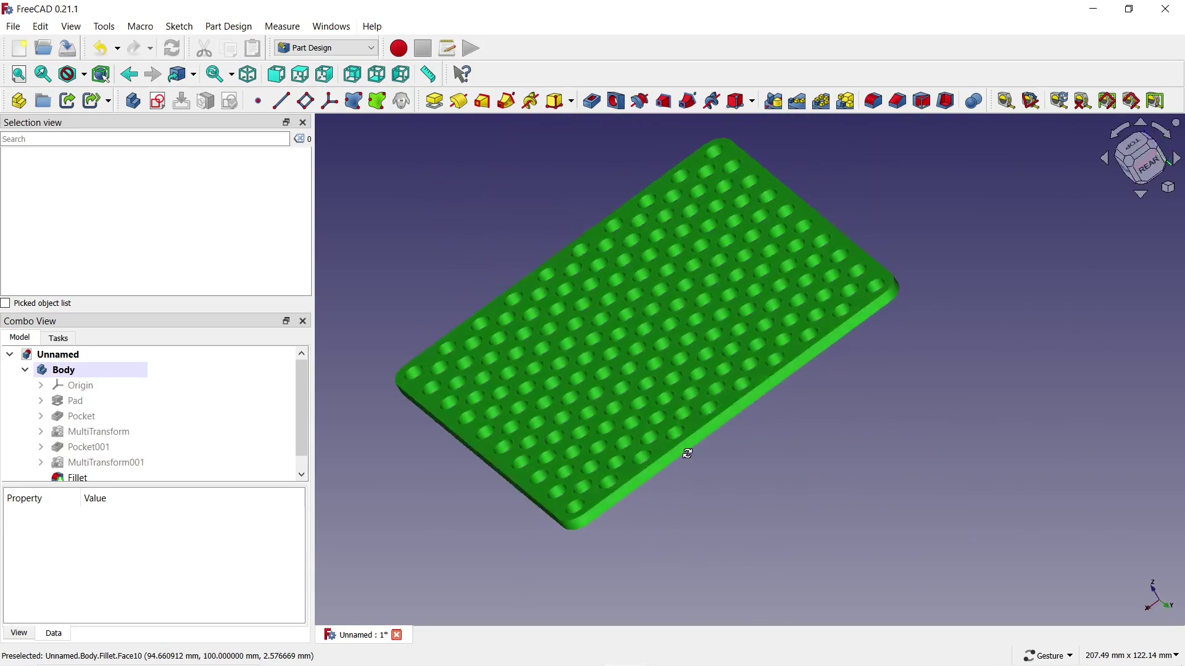